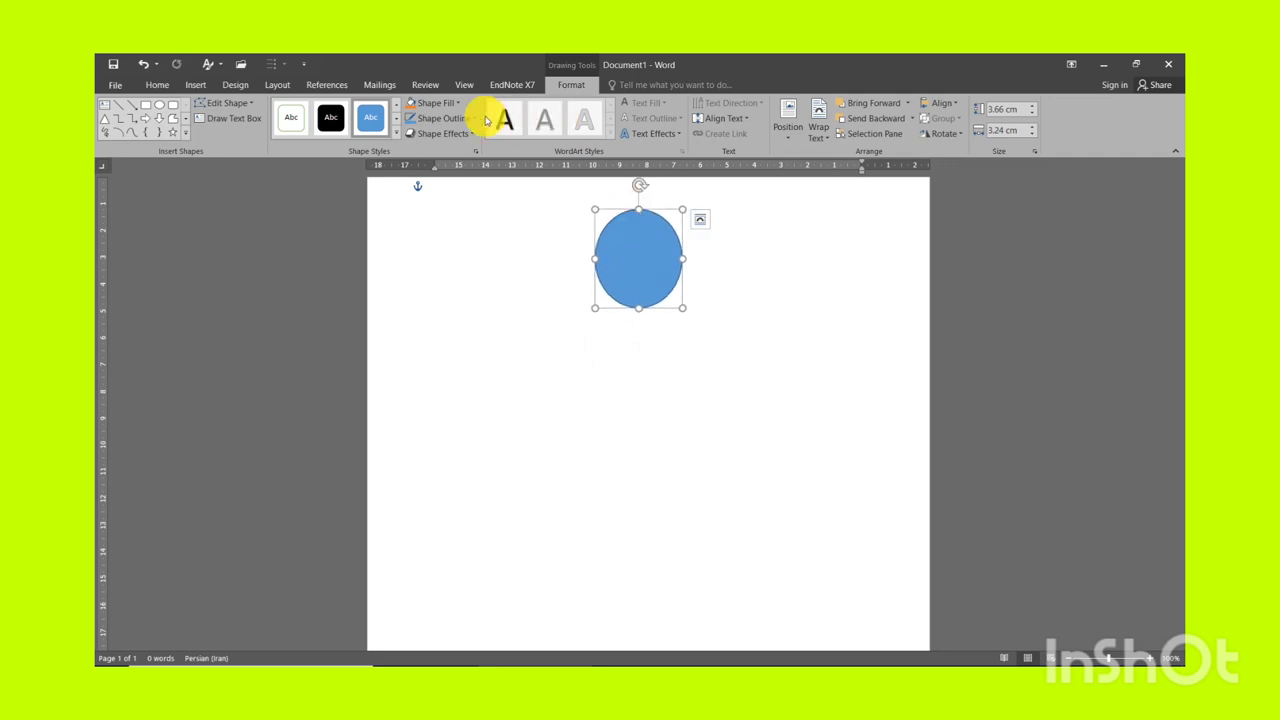
Step: Fill the oval with yellow and give it a black outline 4½ pt thick
left_click(453, 108)
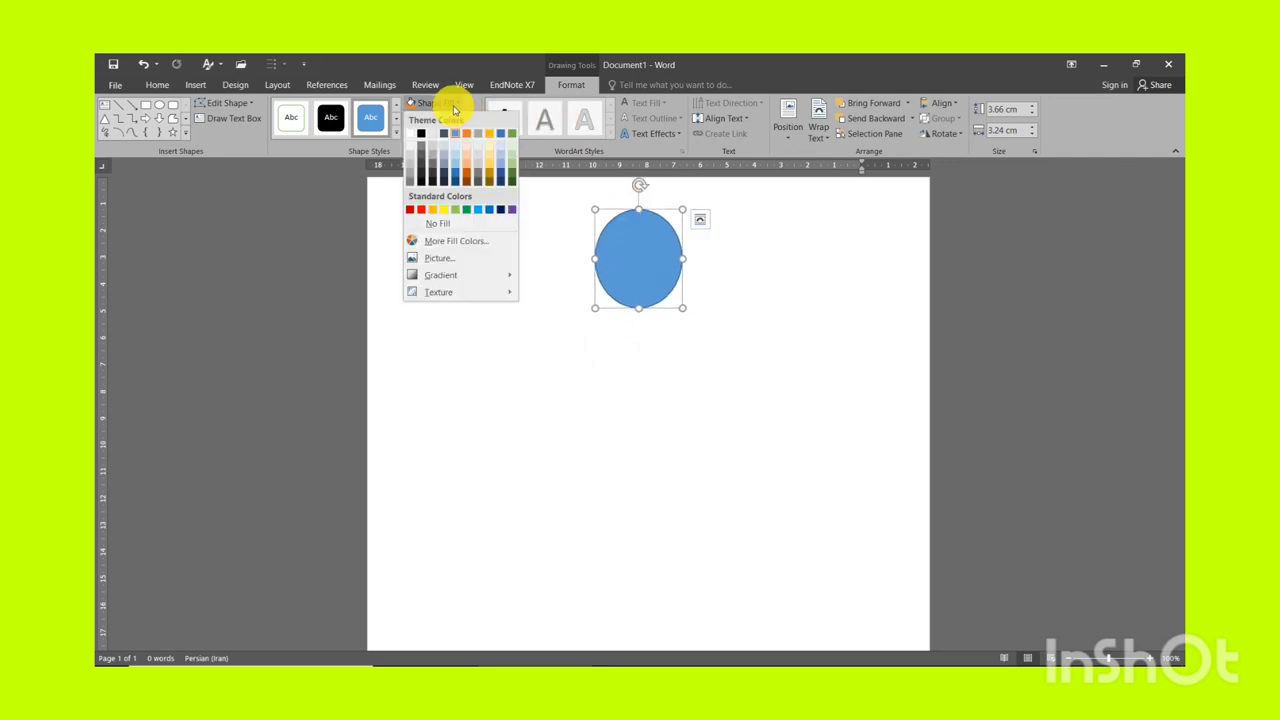
left_click(445, 211)
left_click(430, 118)
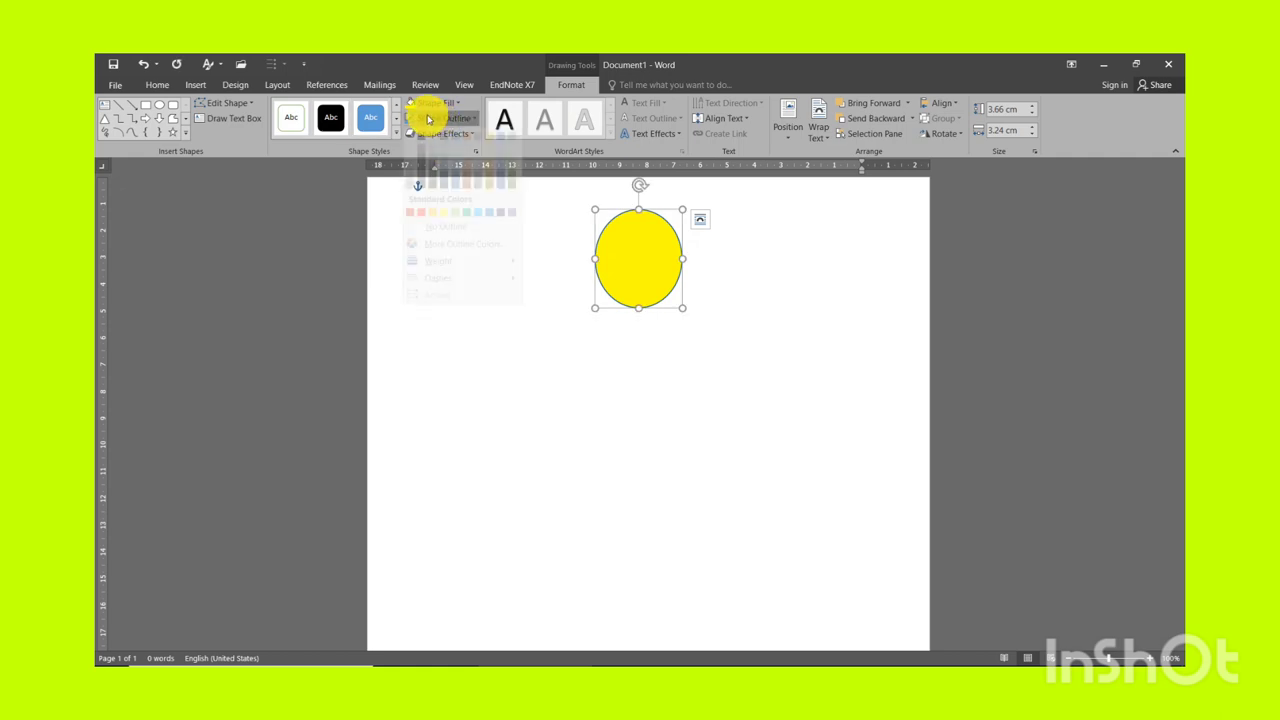
left_click(421, 148)
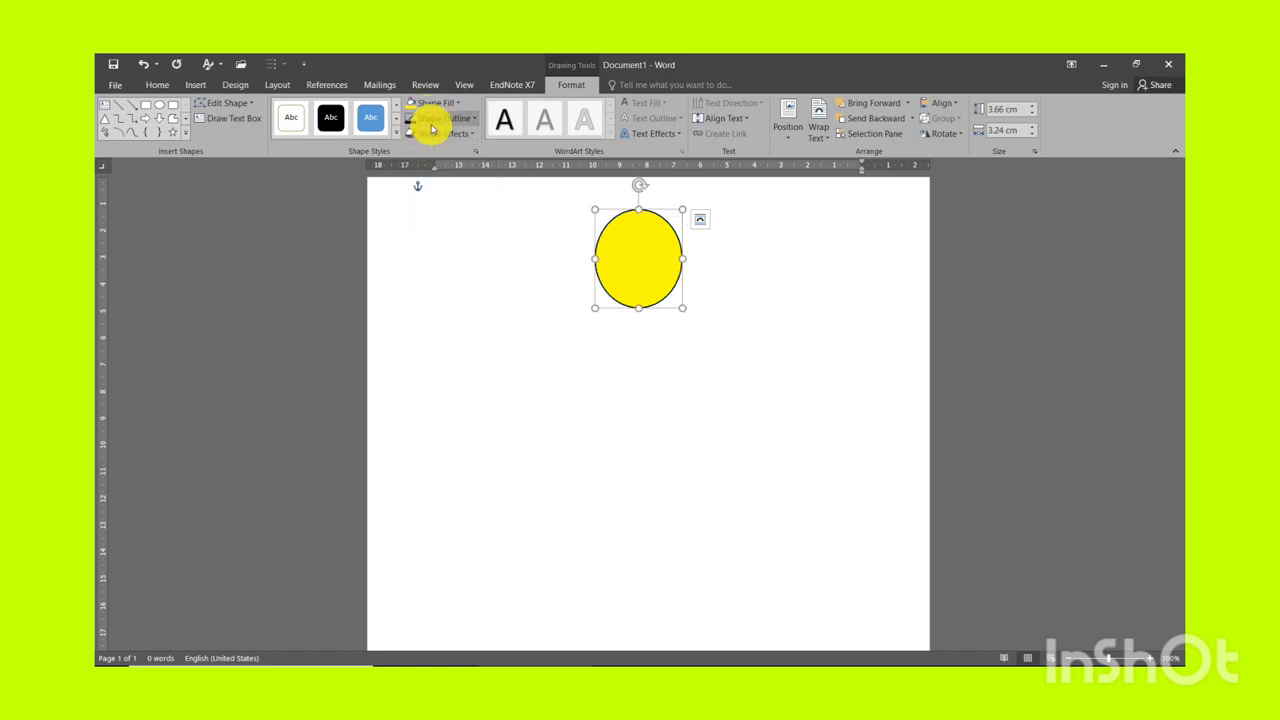
left_click(432, 122)
mouse_move(440, 273)
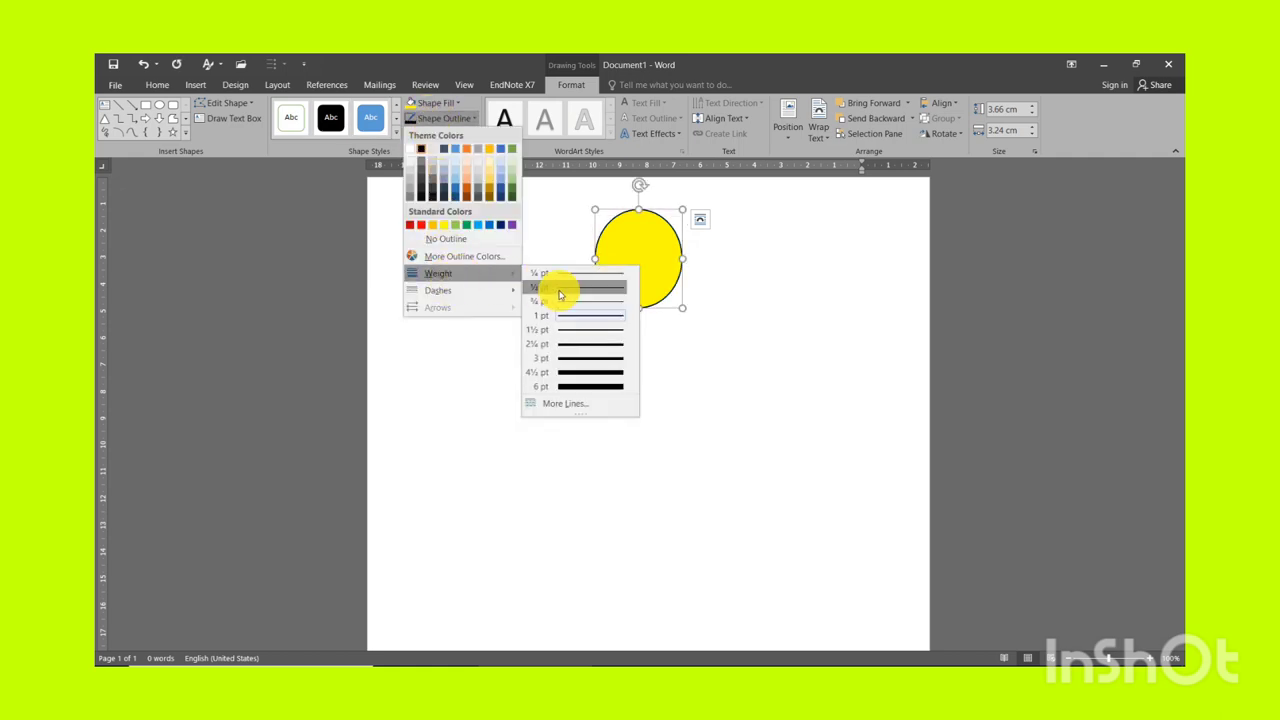
left_click(590, 371)
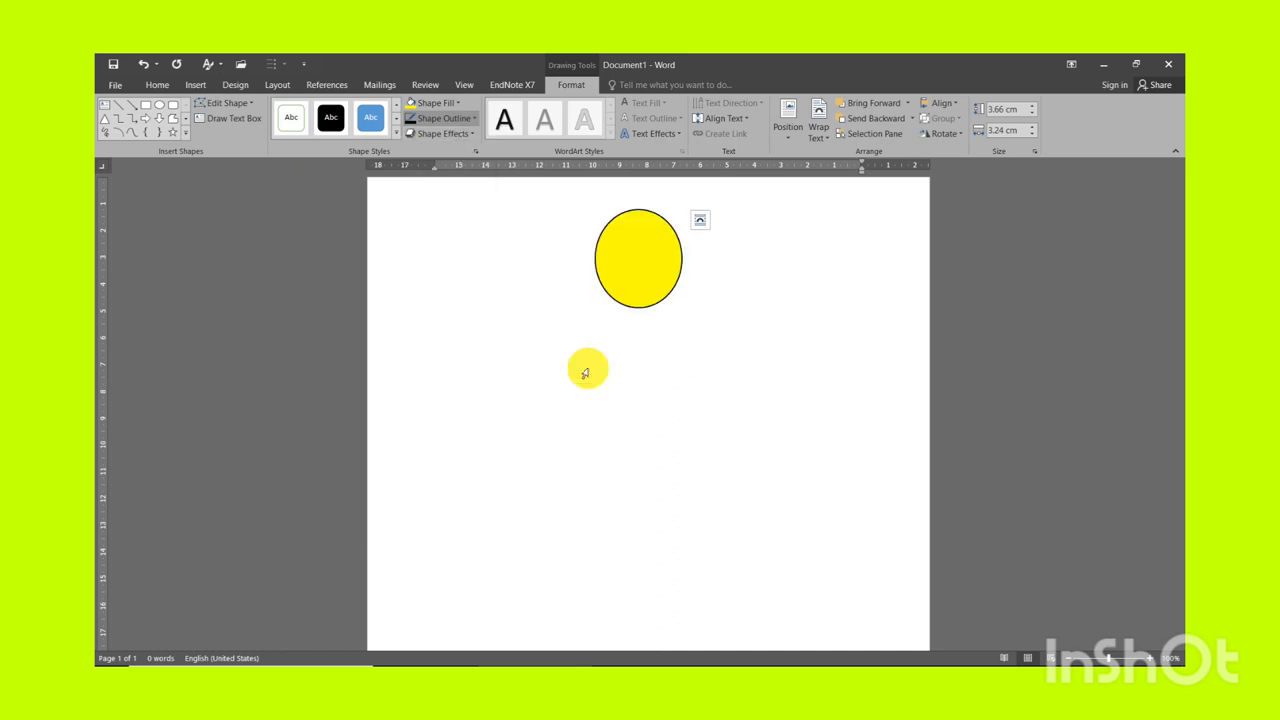
left_click(505, 308)
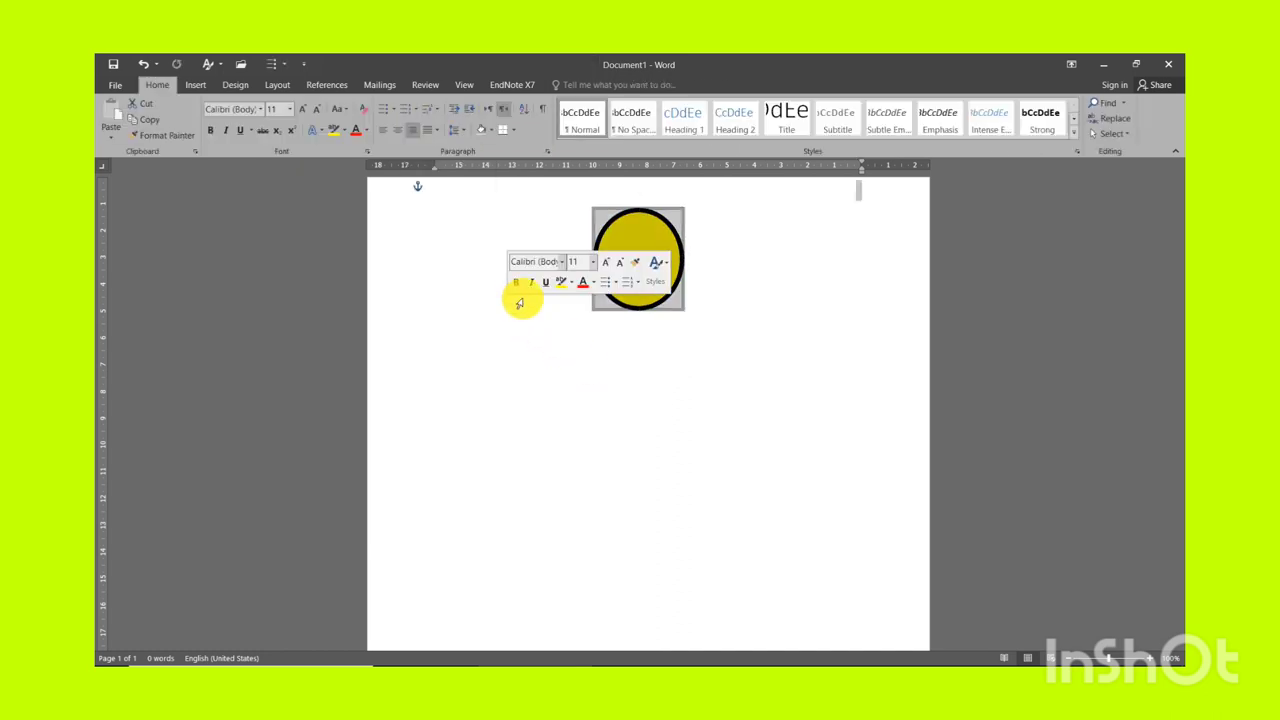
Step: Duplicate the yellow oval, shrink the copy to about 2.01 by 1.63 cm, and place it directly beneath the large oval
left_click(634, 218)
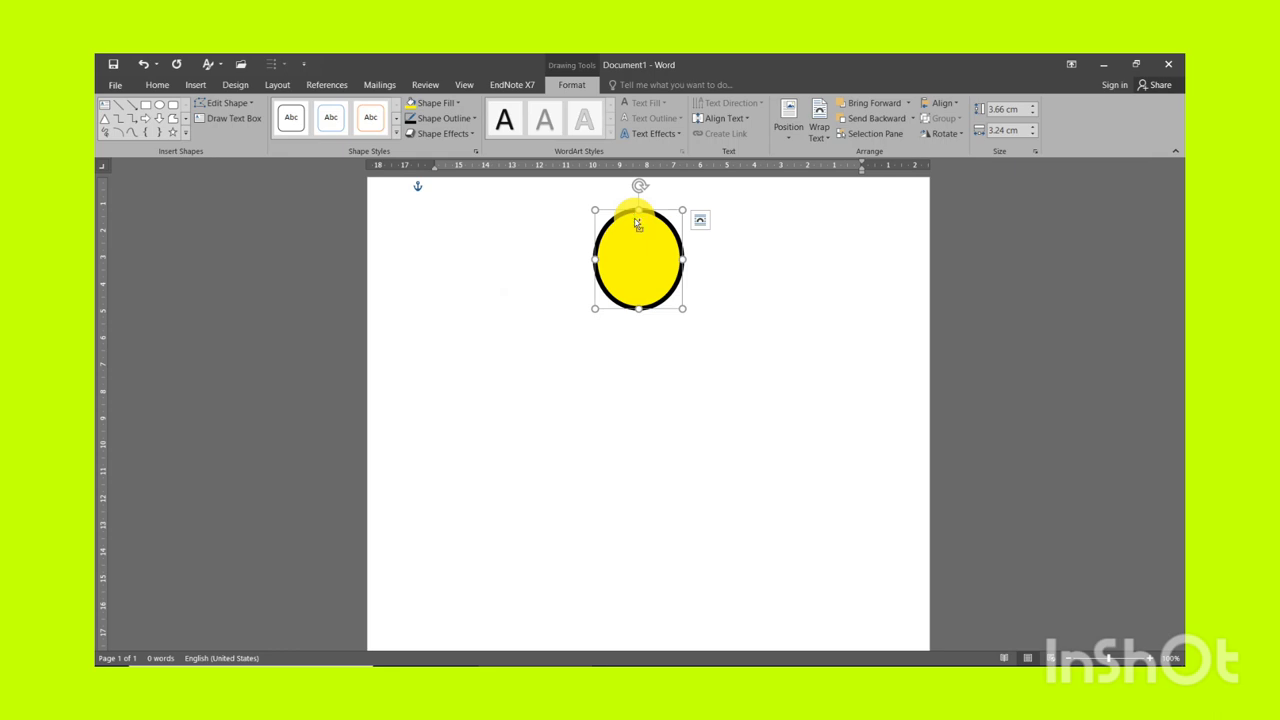
left_click_drag(634, 218, 632, 346, "ctrl")
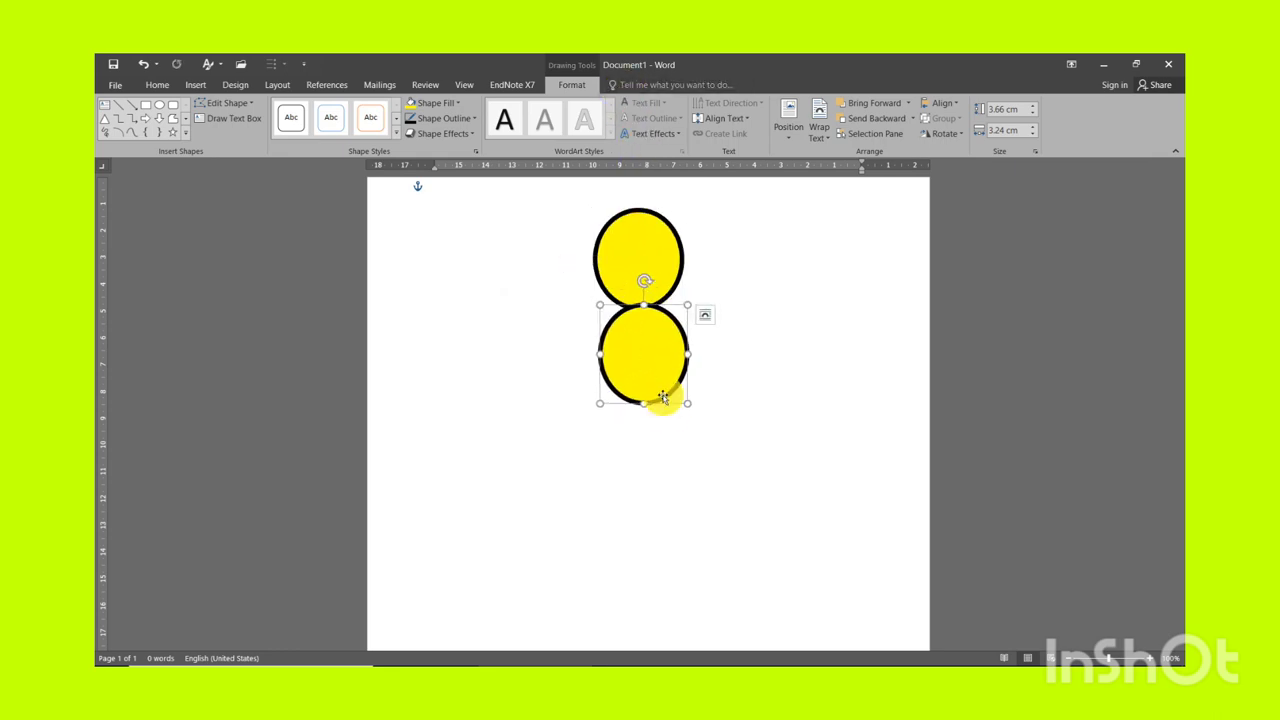
left_click_drag(688, 404, 687, 460)
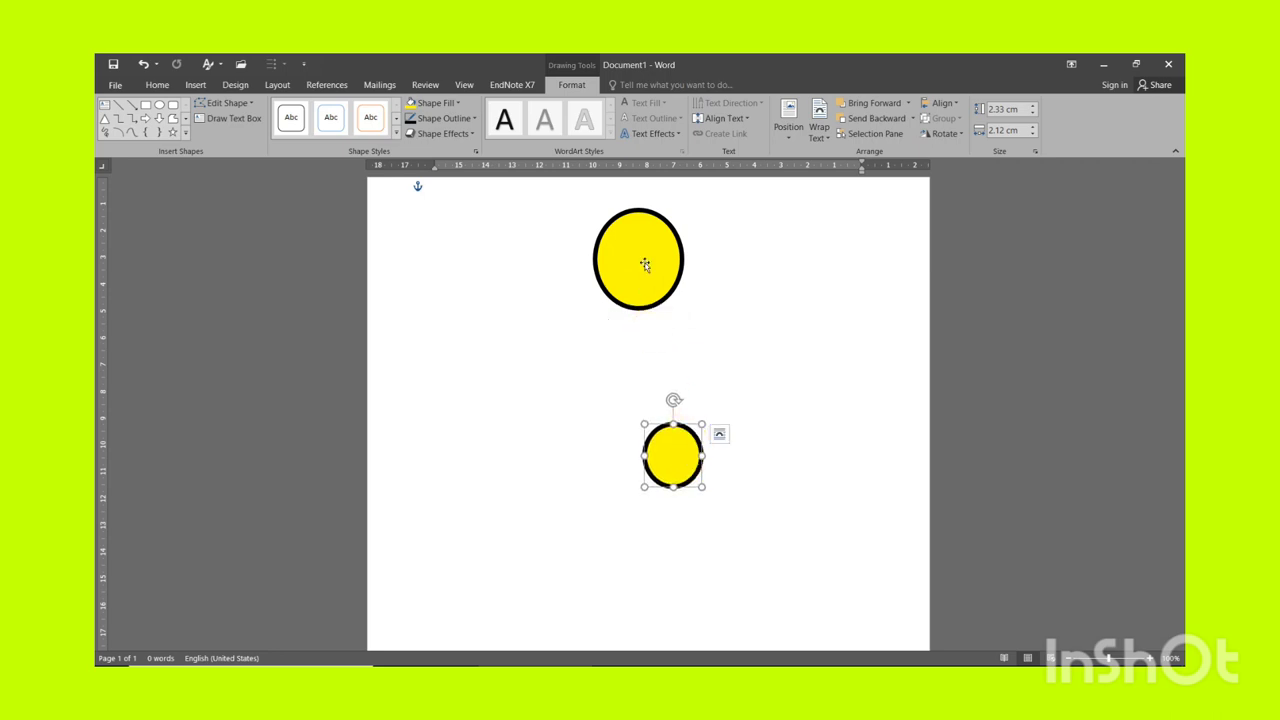
left_click_drag(646, 266, 662, 305)
left_click_drag(685, 452, 658, 385)
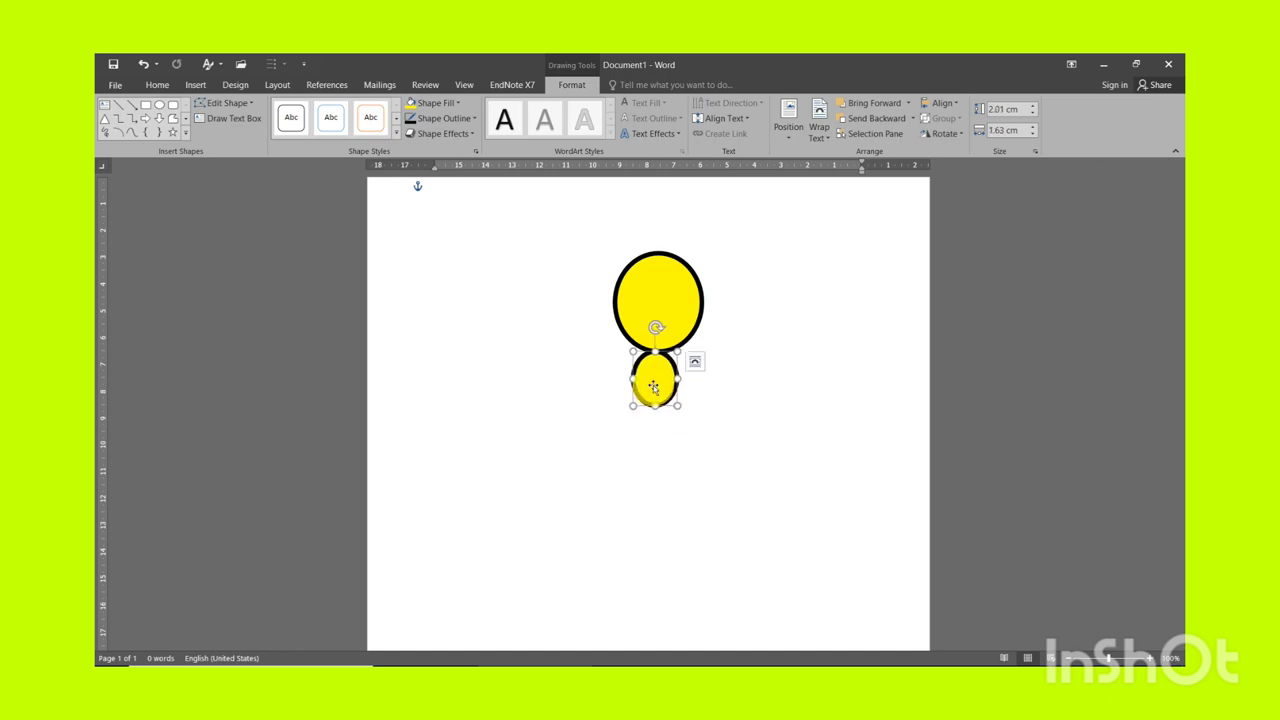
Step: Fill the small oval under the large yellow one with a custom pinkish-red from the standard colour palette
left_click(441, 104)
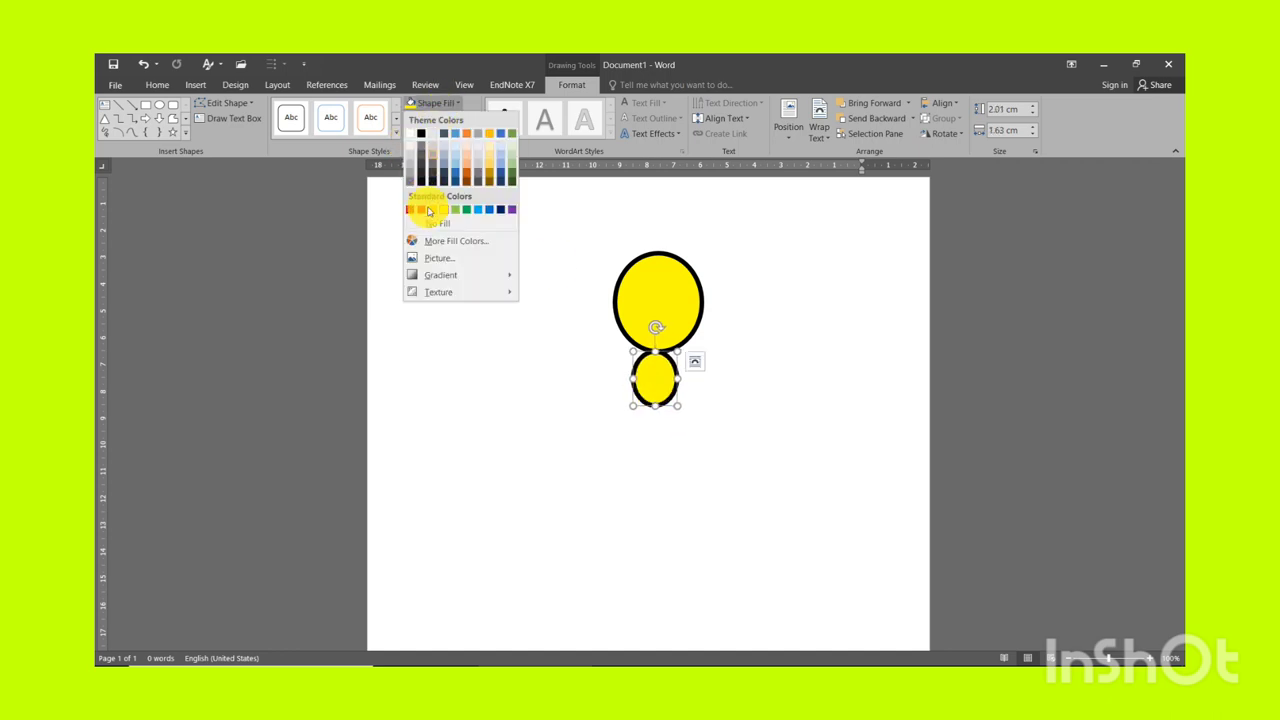
left_click(431, 247)
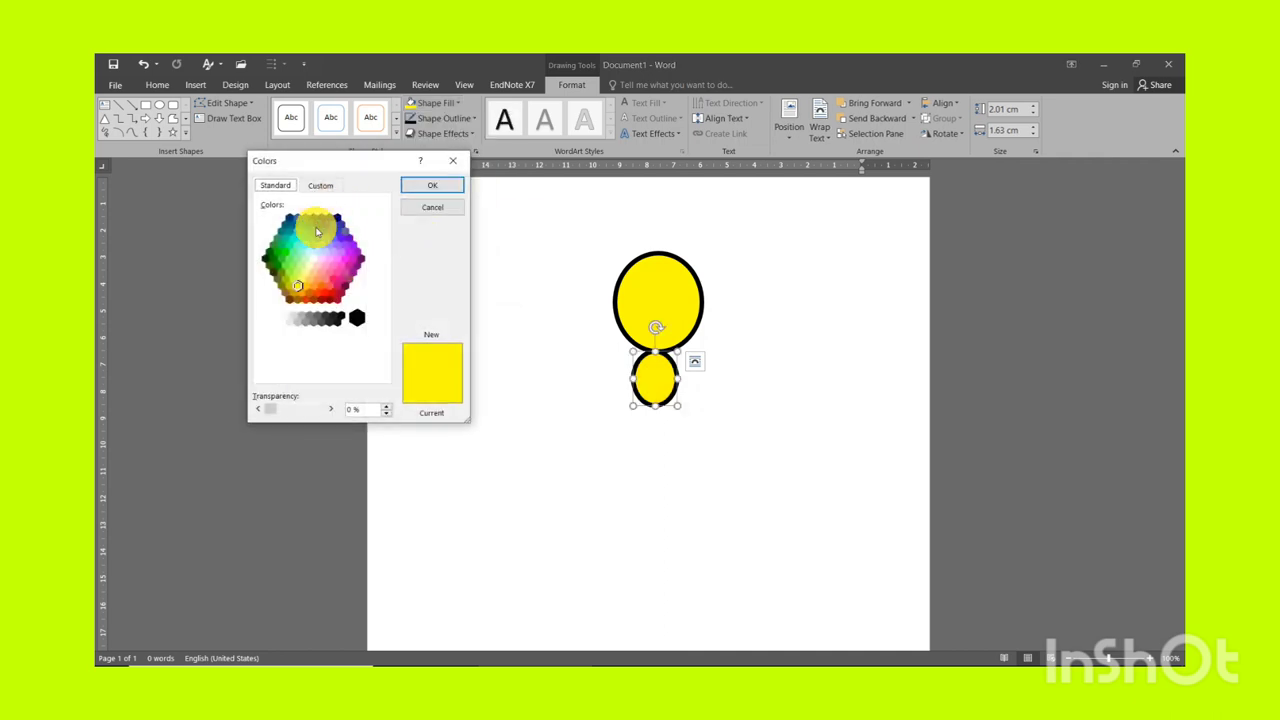
left_click(333, 279)
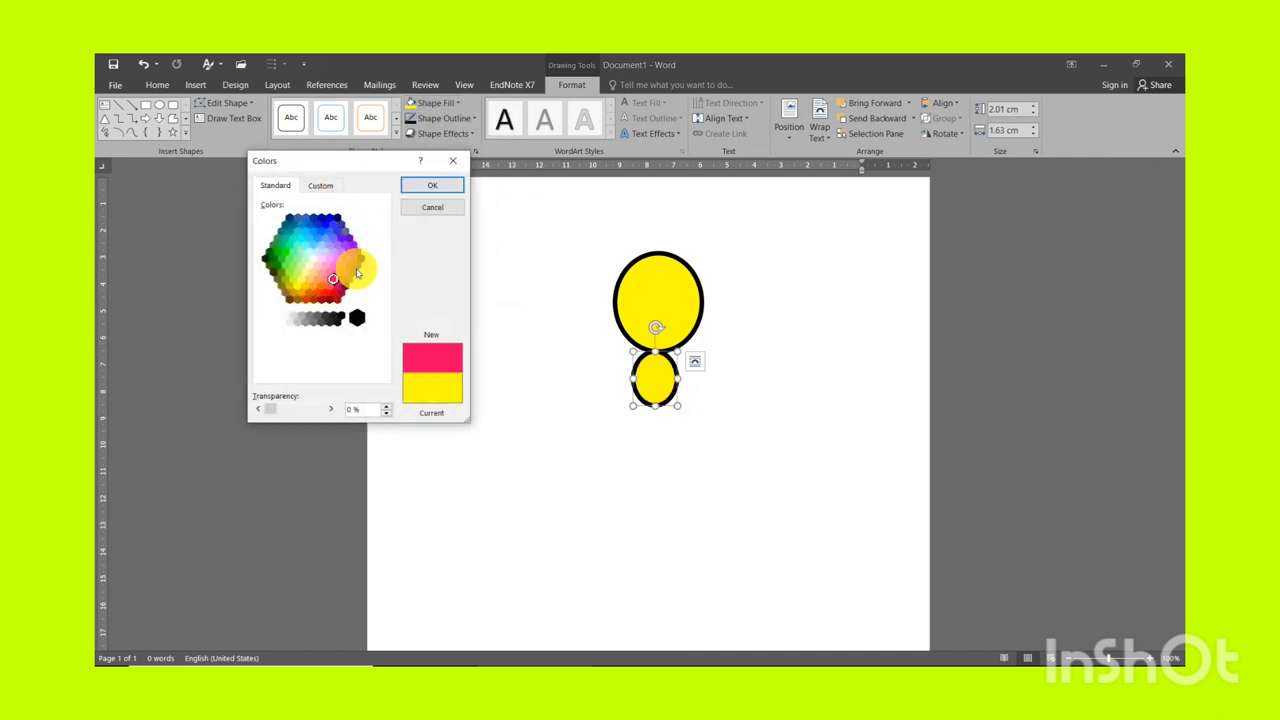
left_click(432, 186)
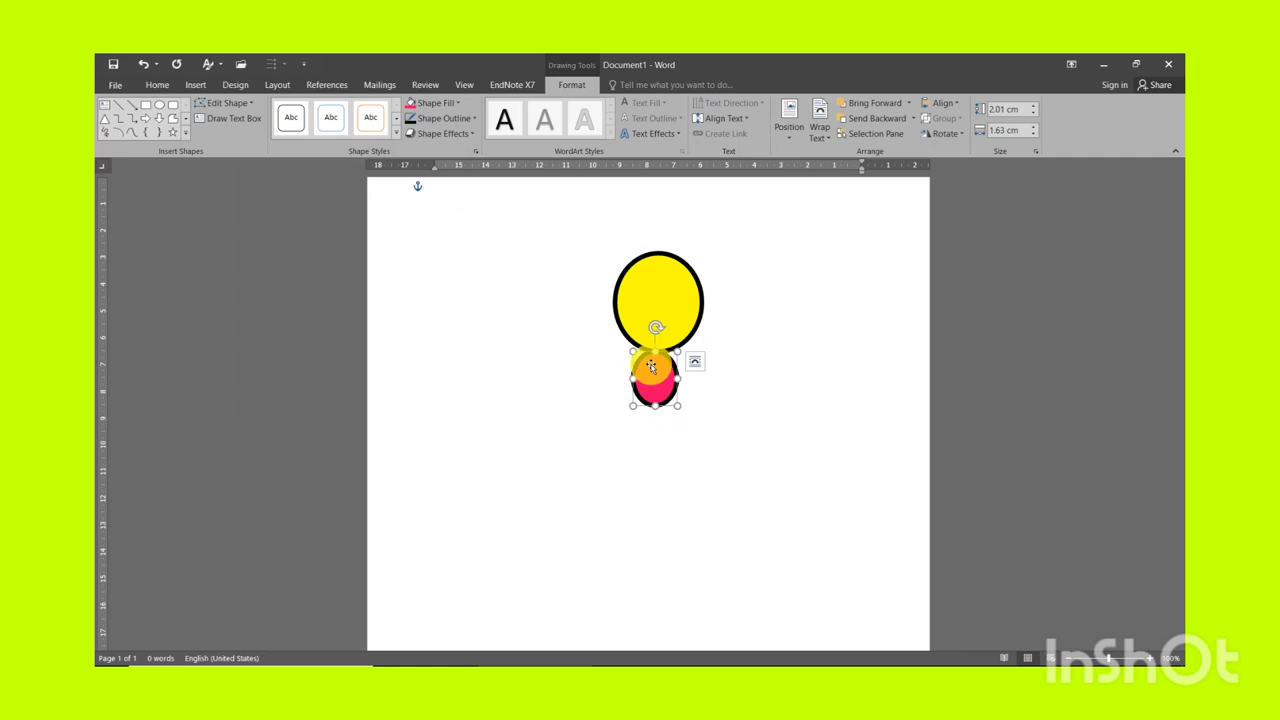
Step: Duplicate the pink oval directly beneath itself and fill the copy with red
left_click_drag(652, 369, 661, 444, "ctrl")
left_click(428, 106)
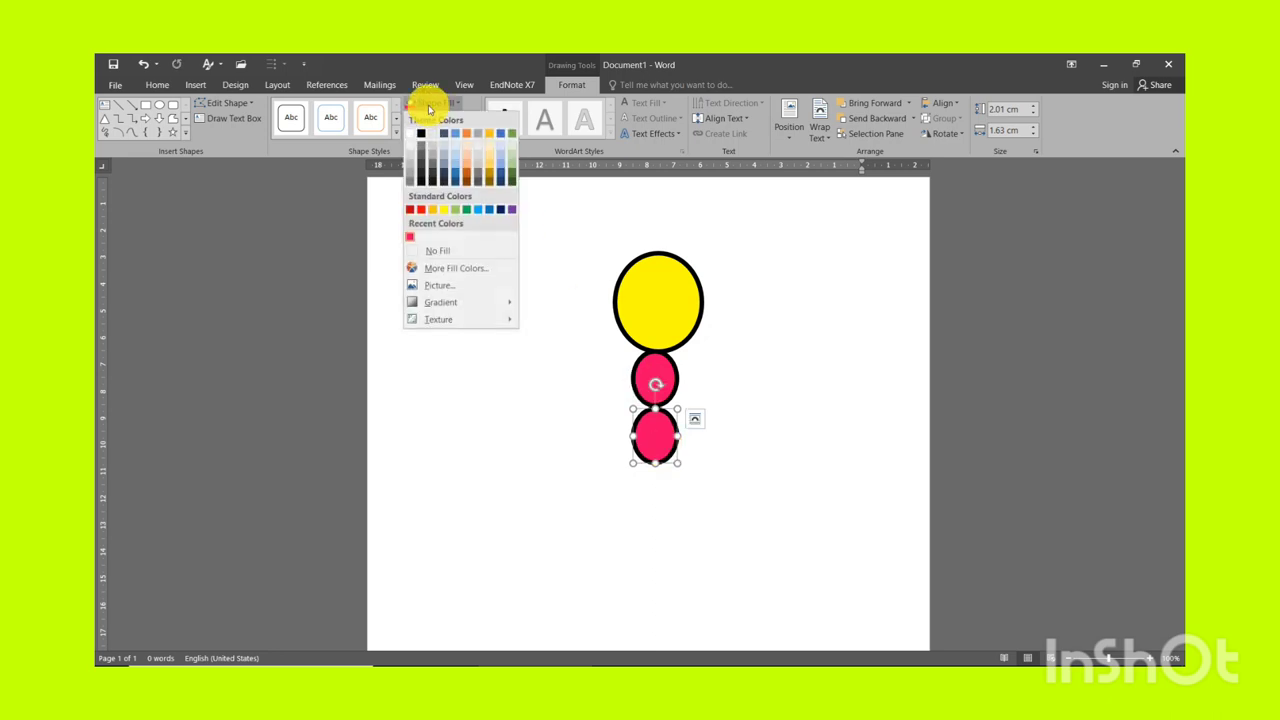
left_click(420, 211)
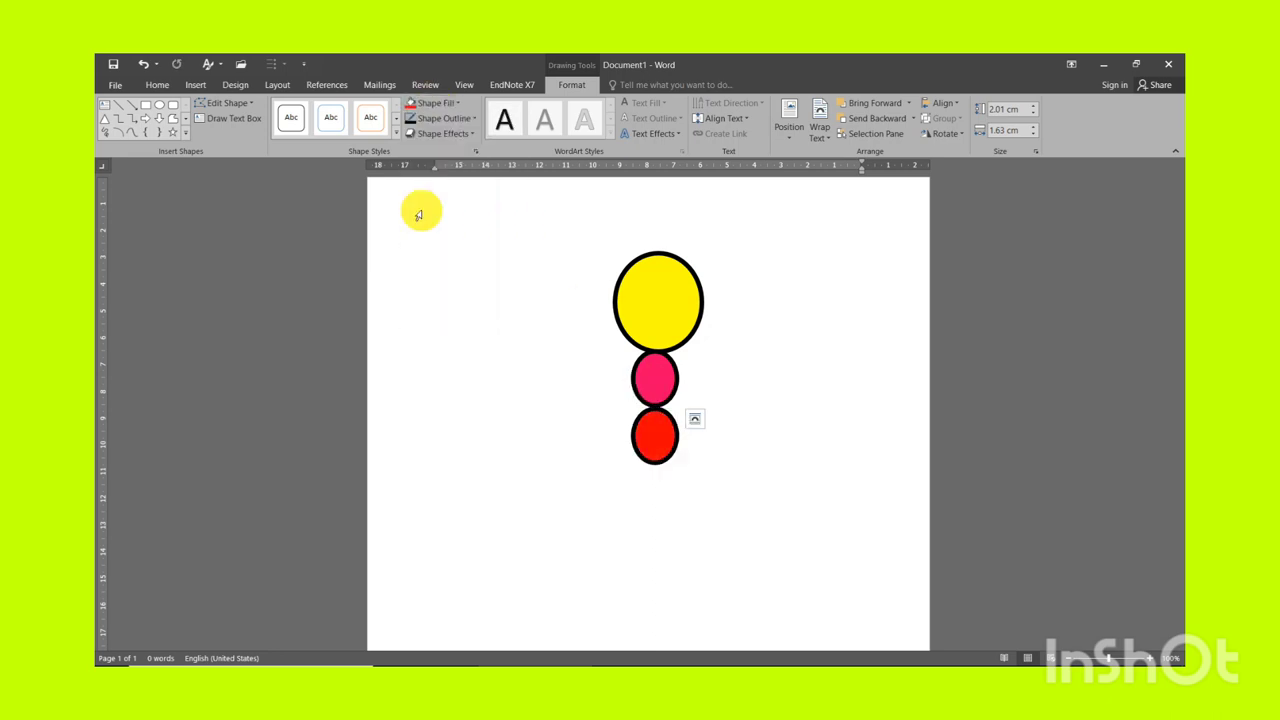
Step: Place a copy of the red oval directly beneath it and fill the copy with a custom orange-red
key("ctrl+v")
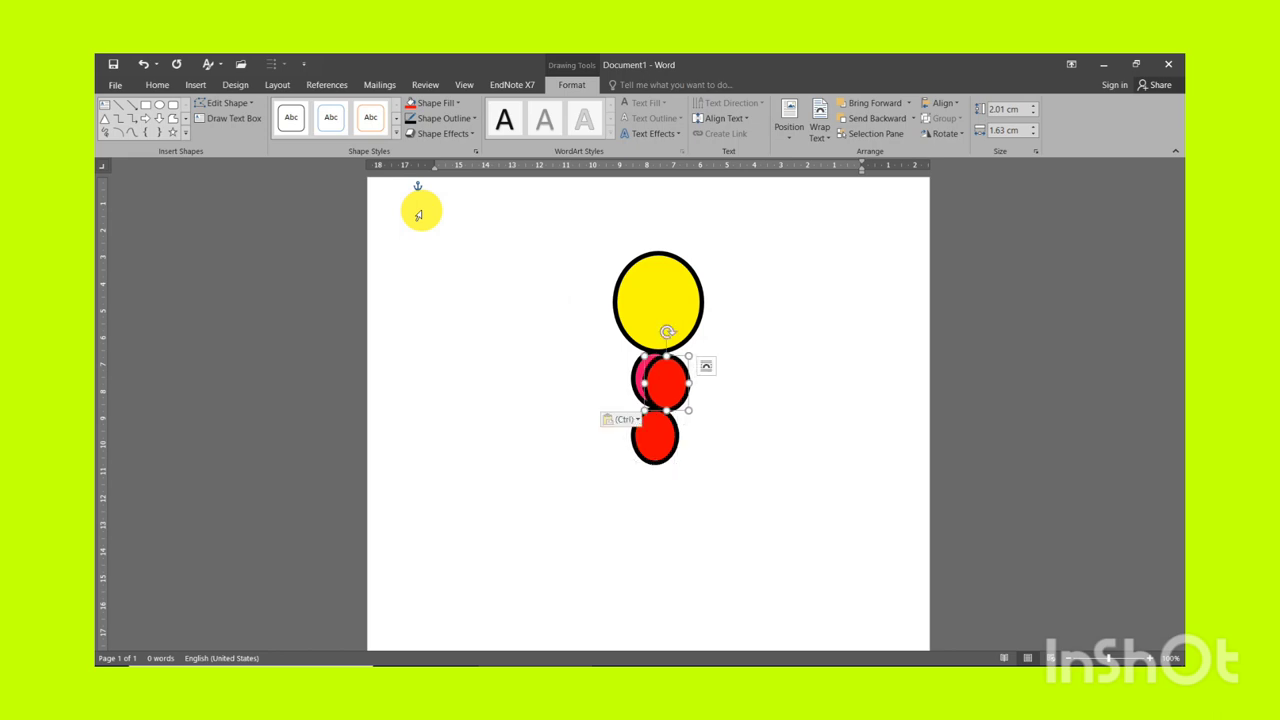
left_click_drag(663, 380, 655, 446)
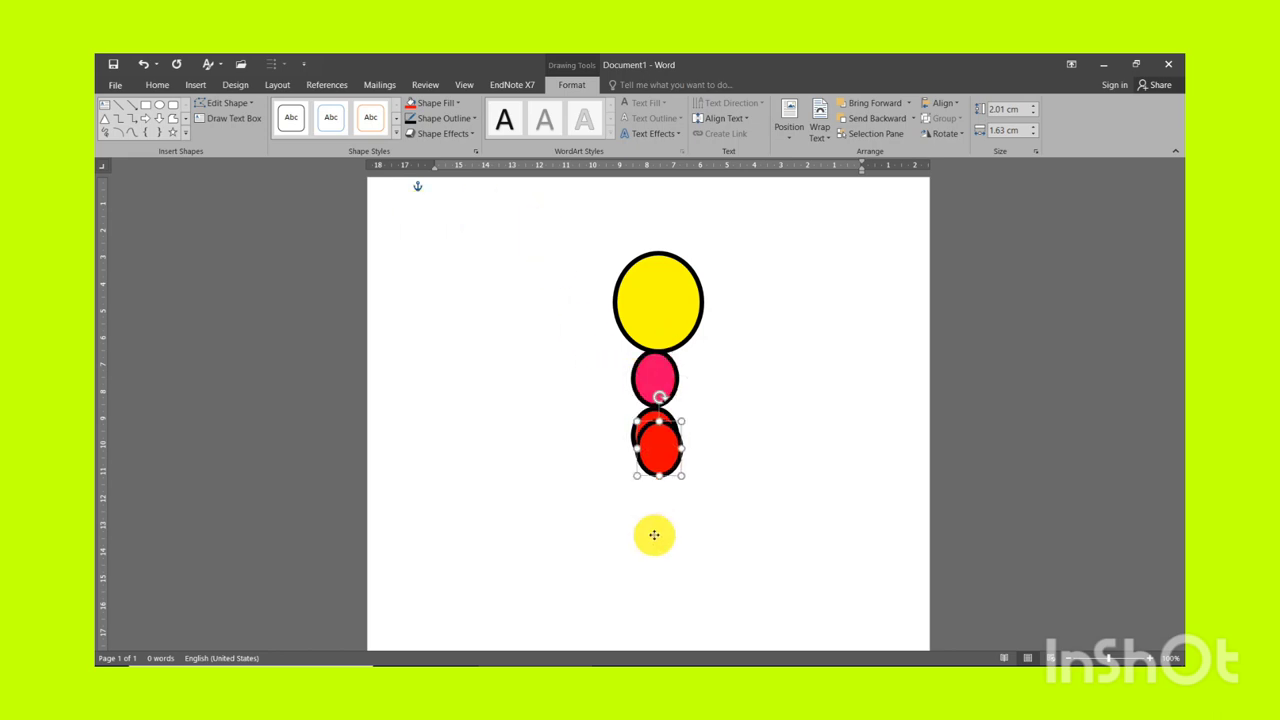
left_click_drag(654, 535, 660, 505)
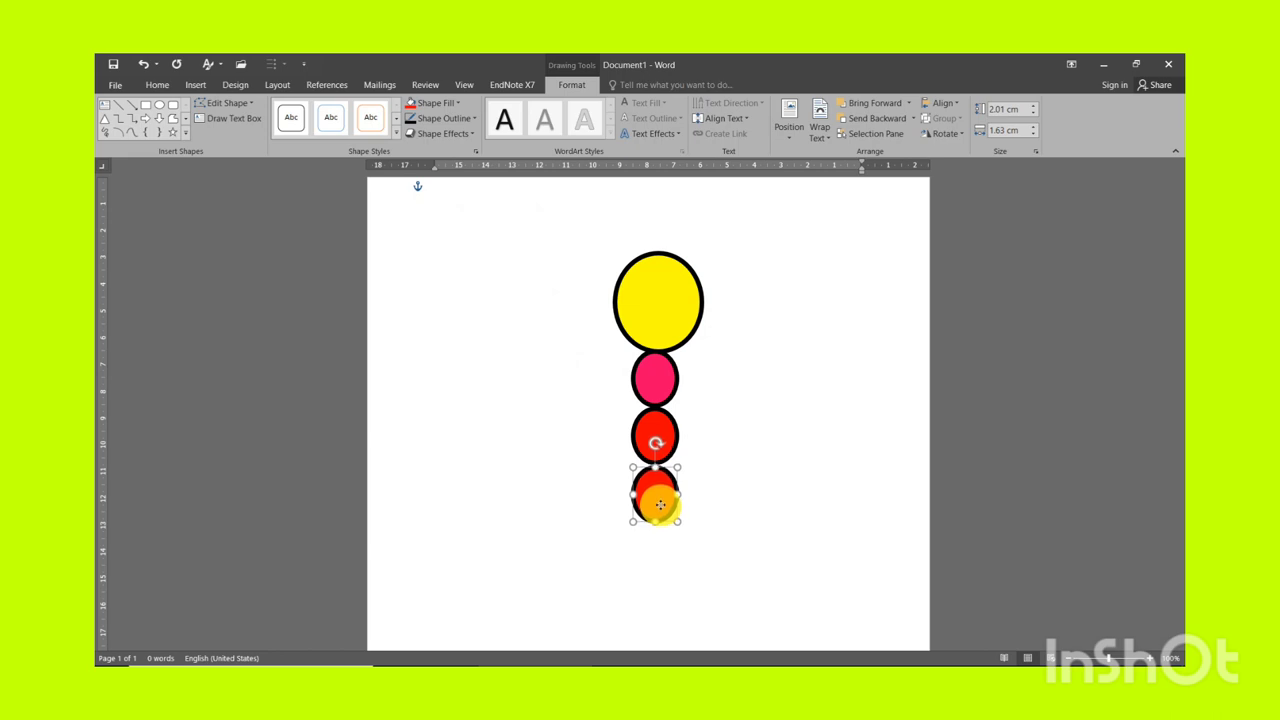
left_click(446, 106)
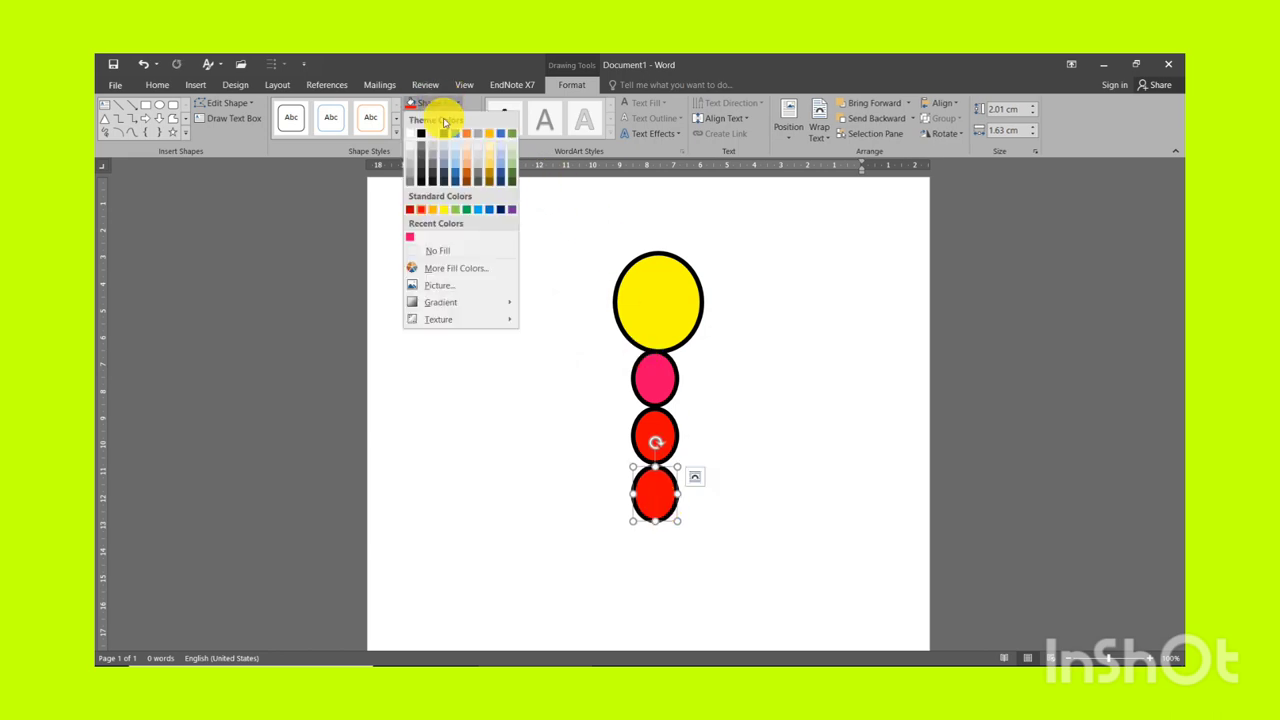
left_click(452, 266)
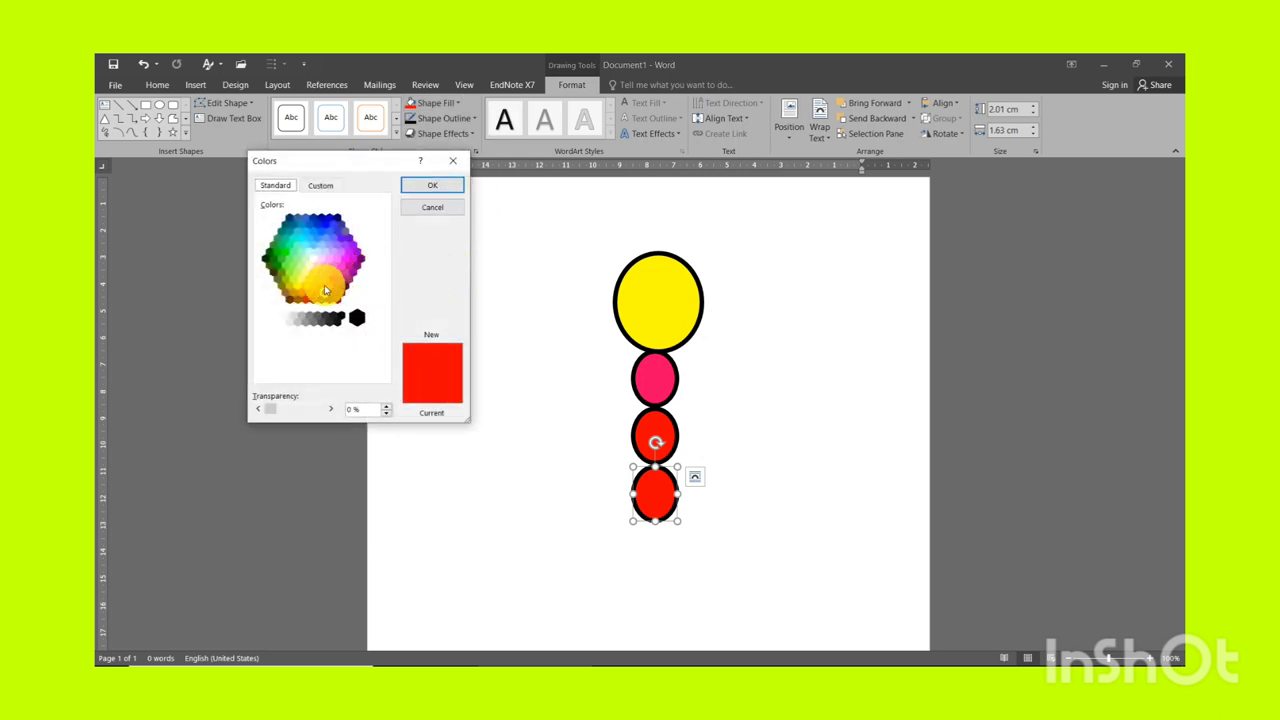
left_click(316, 294)
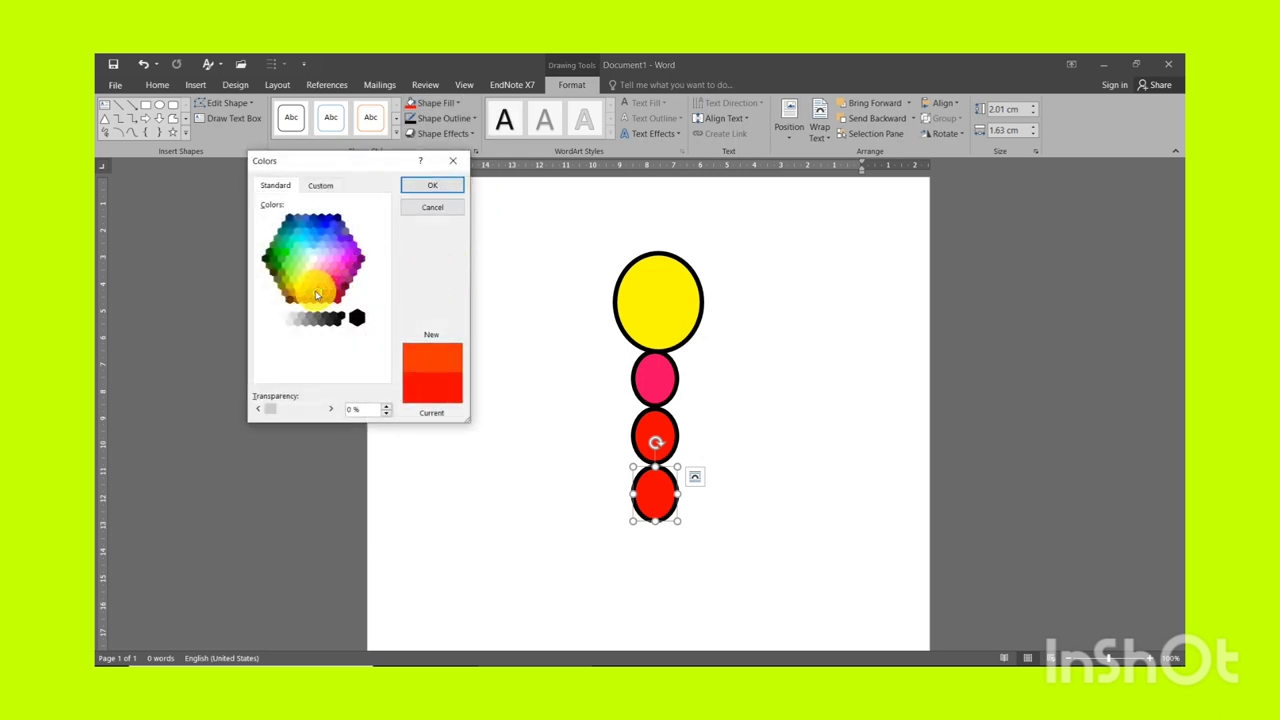
left_click(413, 189)
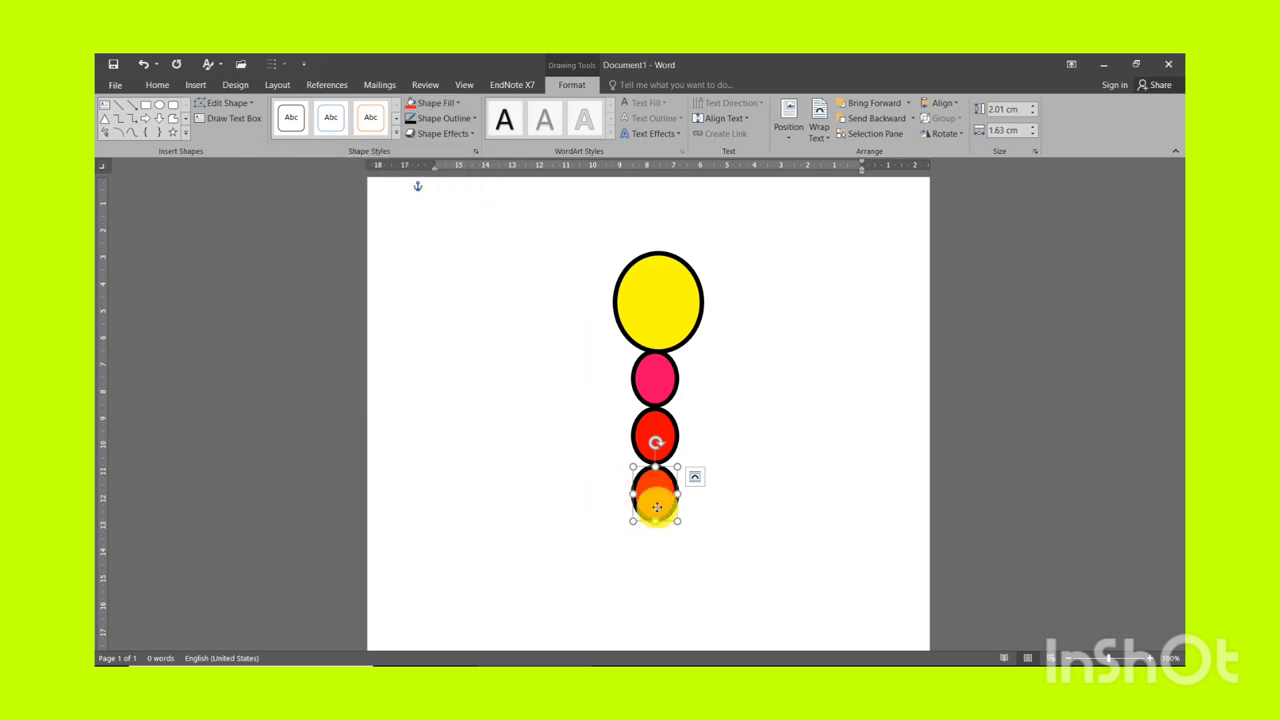
Step: Add a copy of the orange-red oval beneath it, shrunk to about 1.48 by 1.21 cm, and fill it with yellow
key("ctrl+c")
key("ctrl+v")
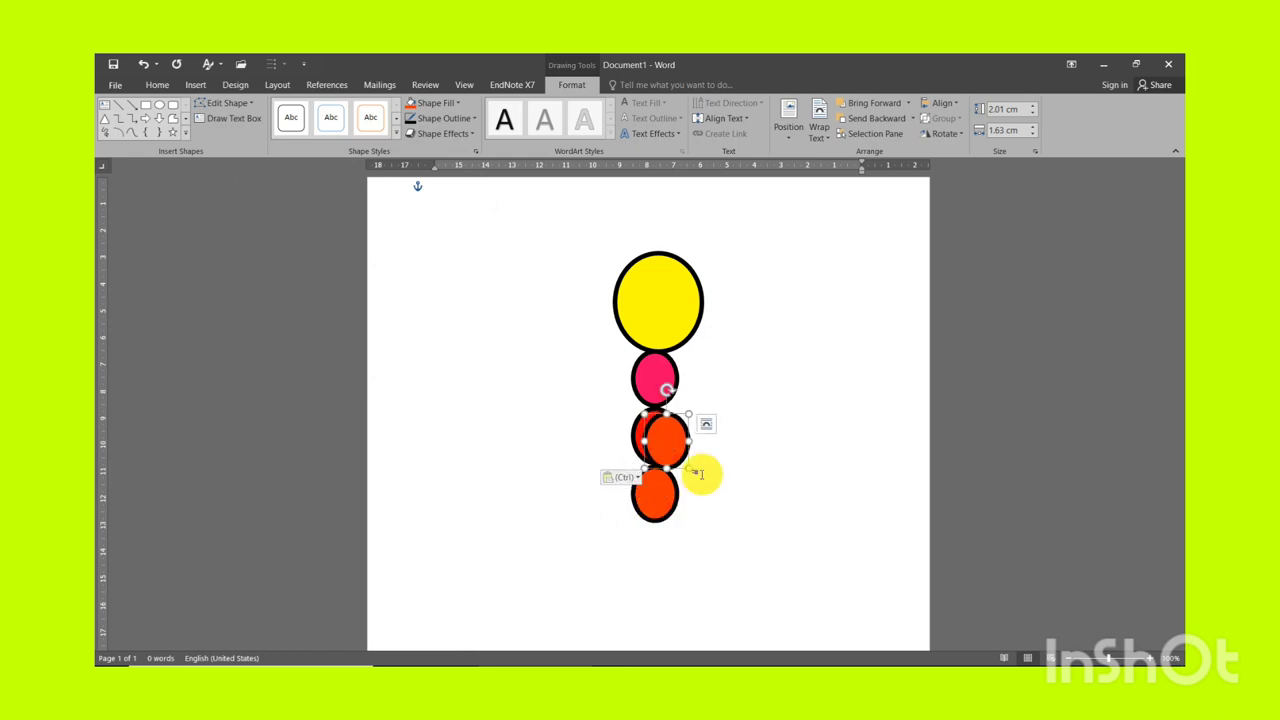
left_click_drag(689, 467, 663, 545)
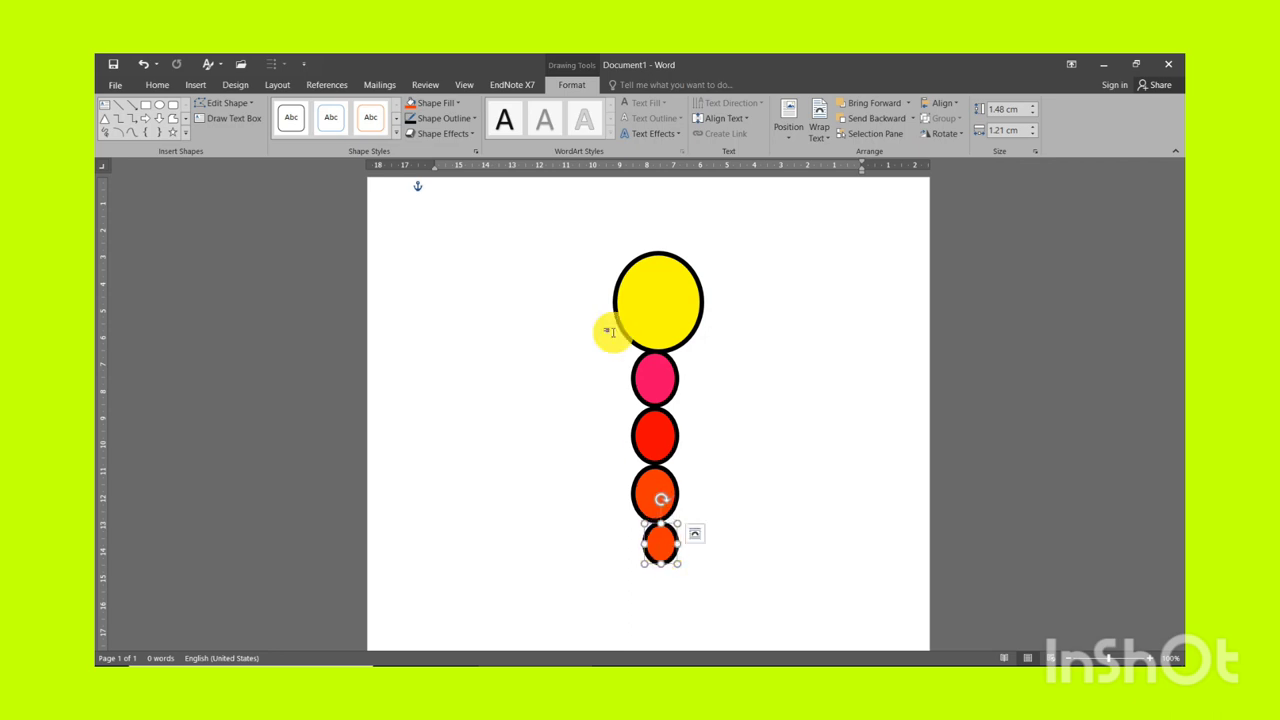
left_click(428, 102)
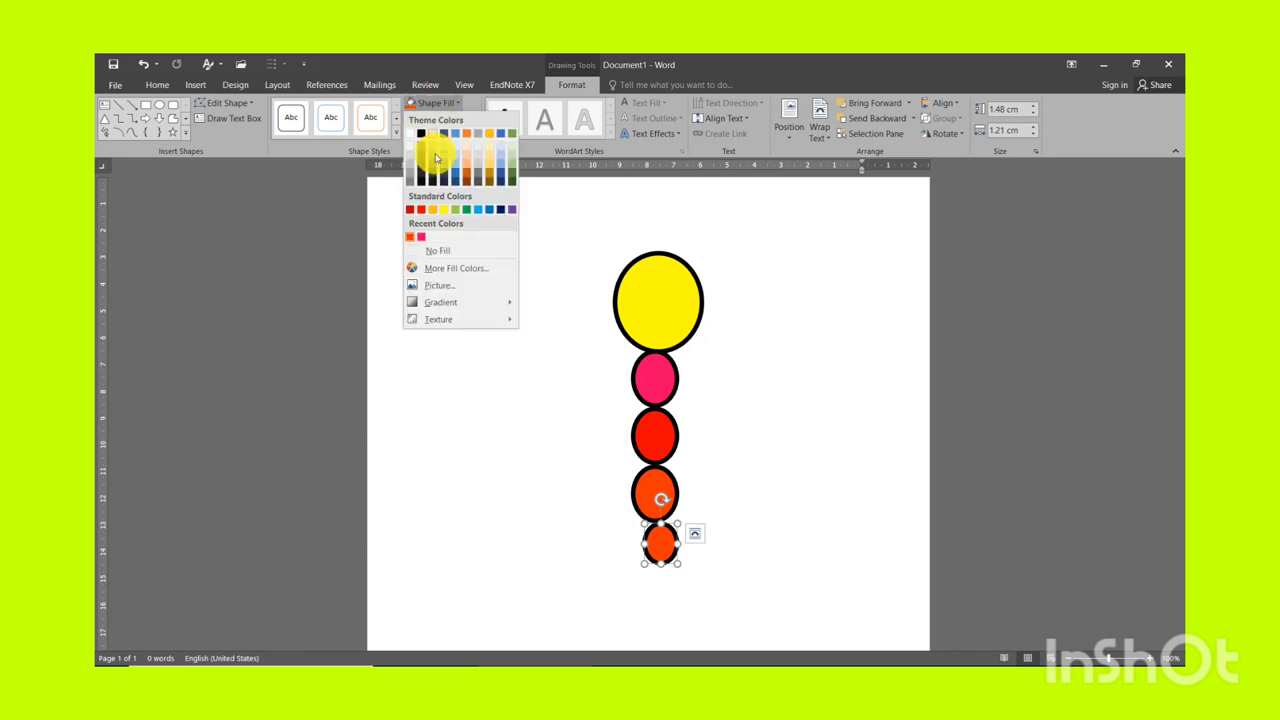
left_click(444, 210)
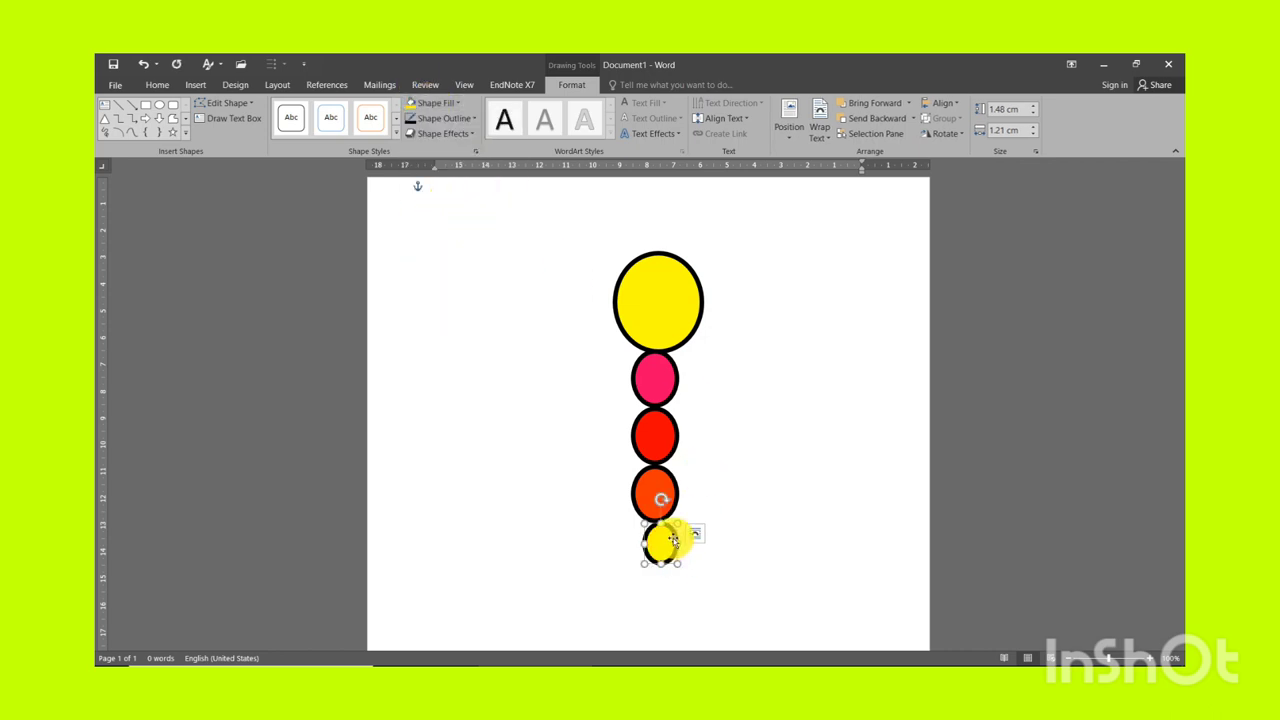
Step: Place a slightly rotated copy of the small yellow oval beneath it and fill the copy with a custom bright green
key("ctrl+v")
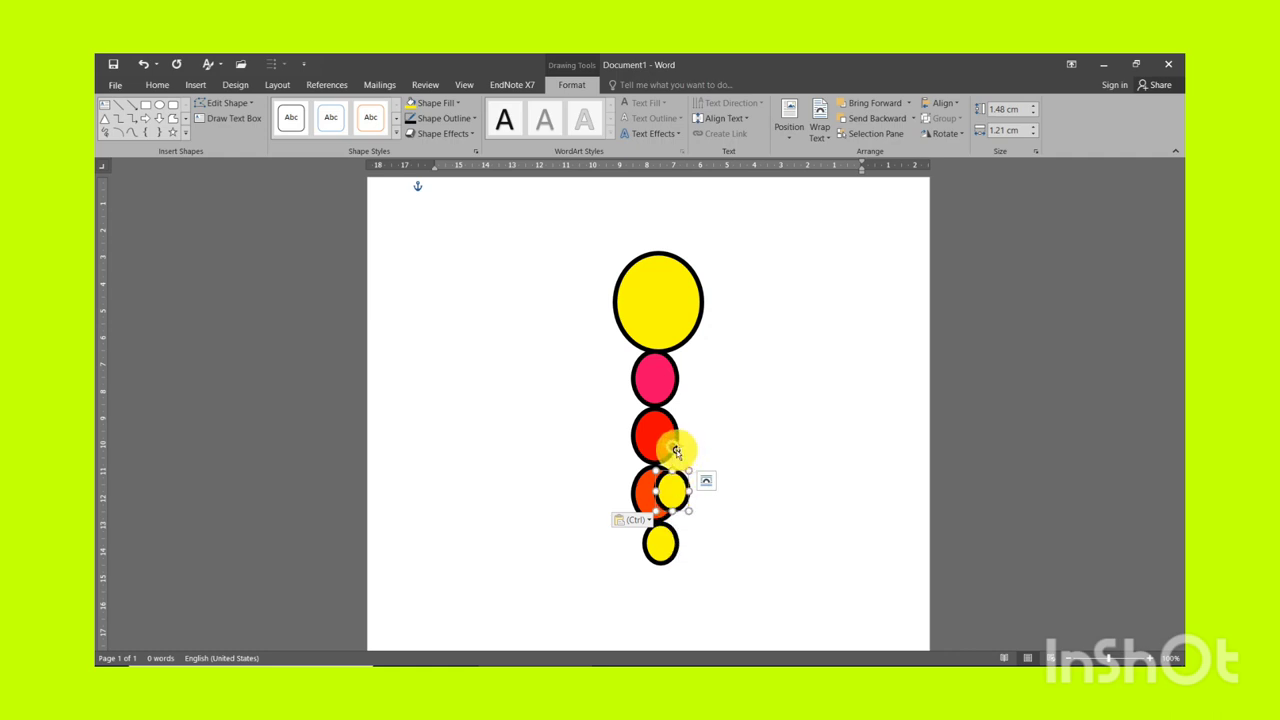
left_click_drag(672, 492, 654, 585)
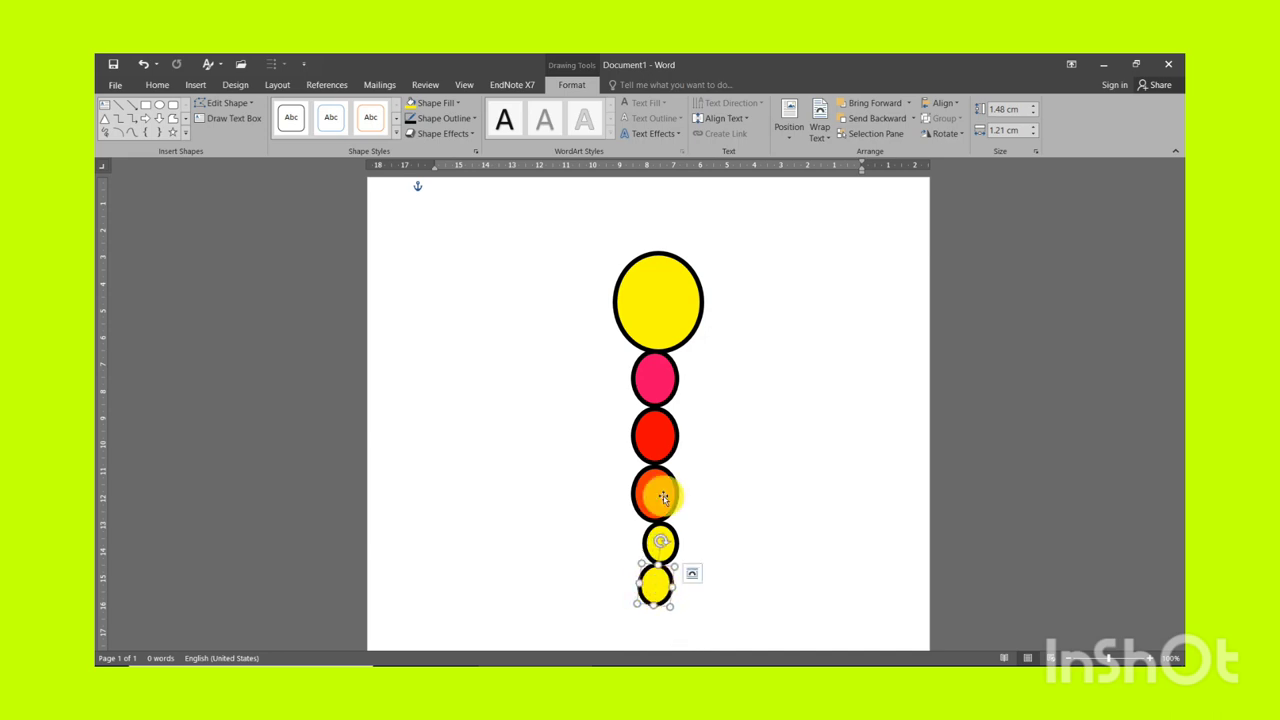
left_click(455, 103)
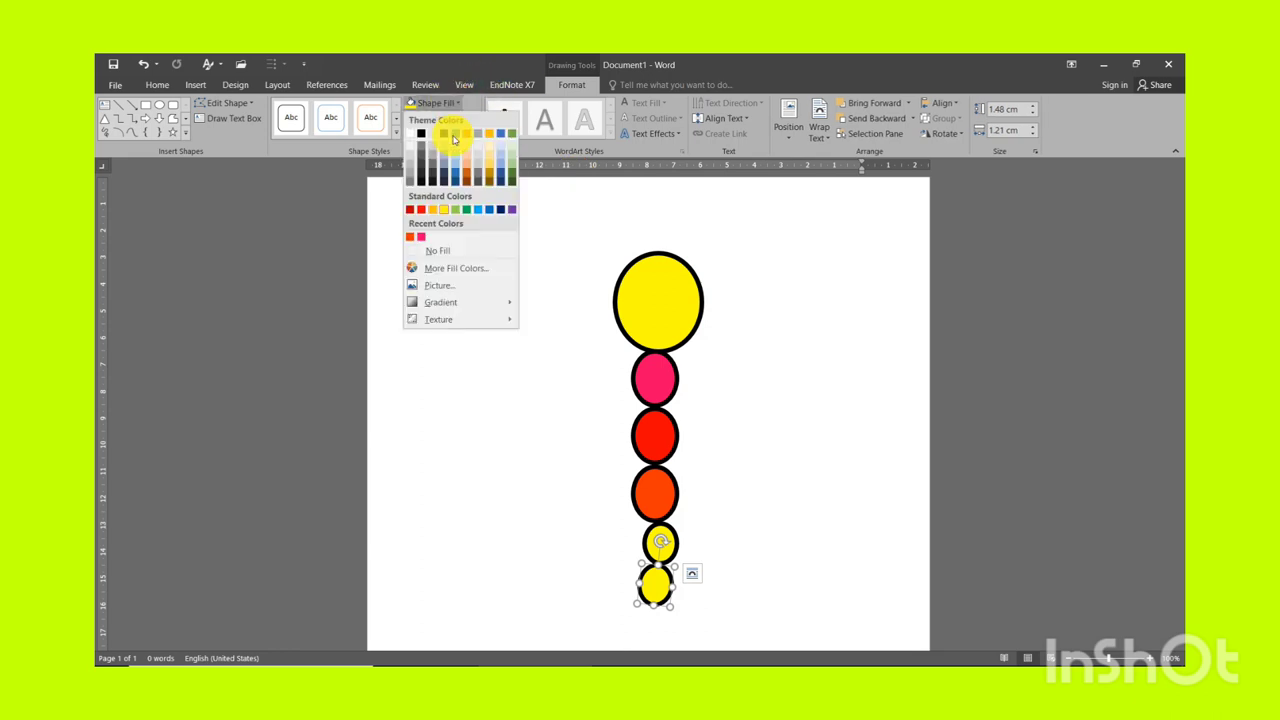
left_click(448, 268)
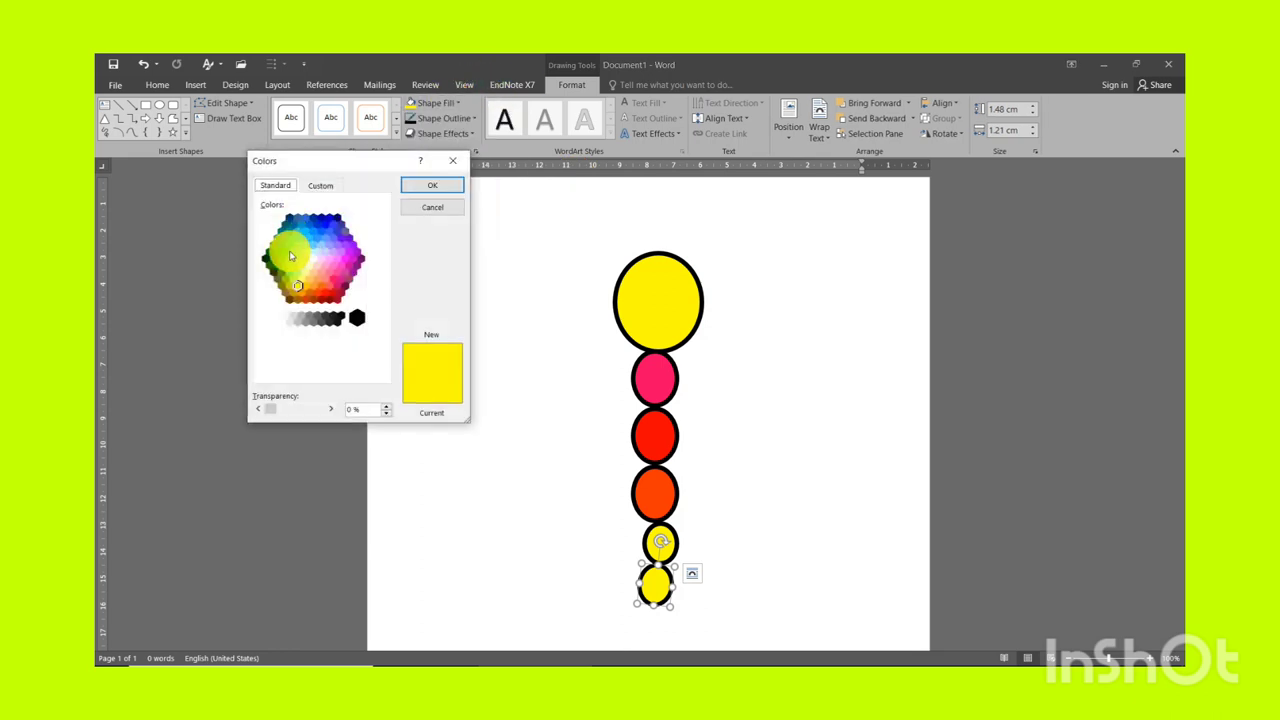
left_click(291, 256)
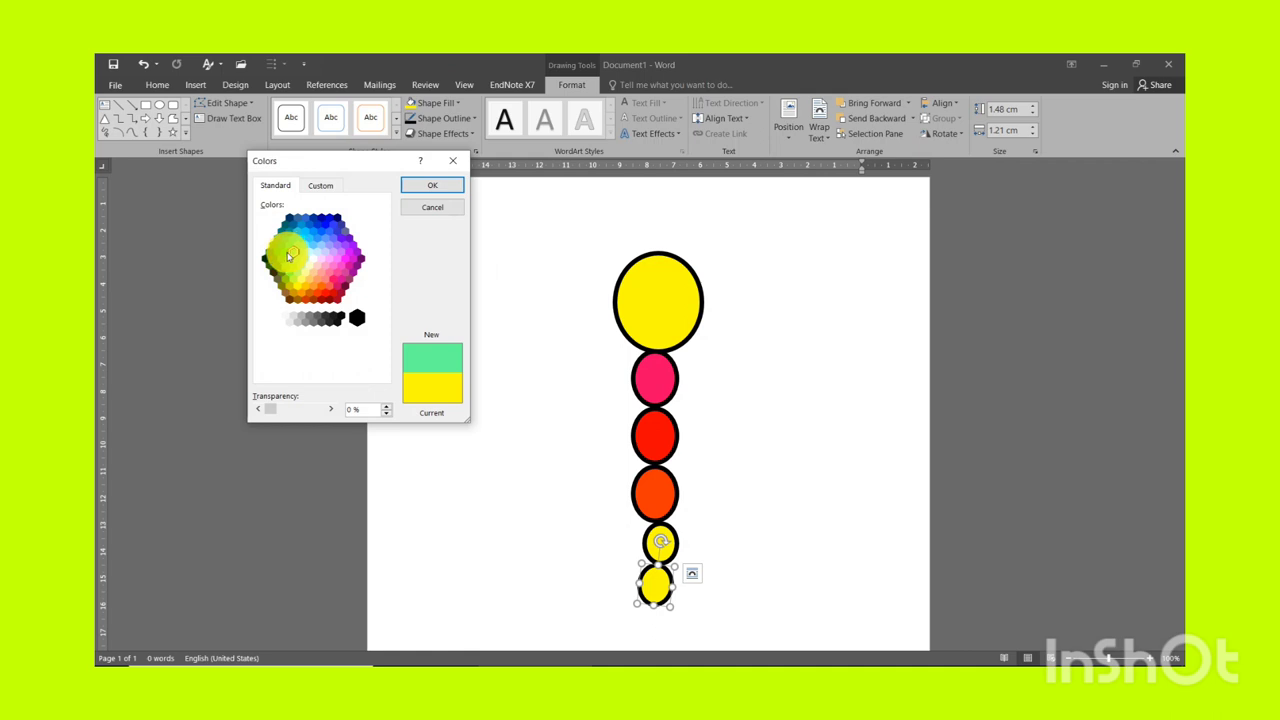
left_click(286, 253)
left_click(440, 186)
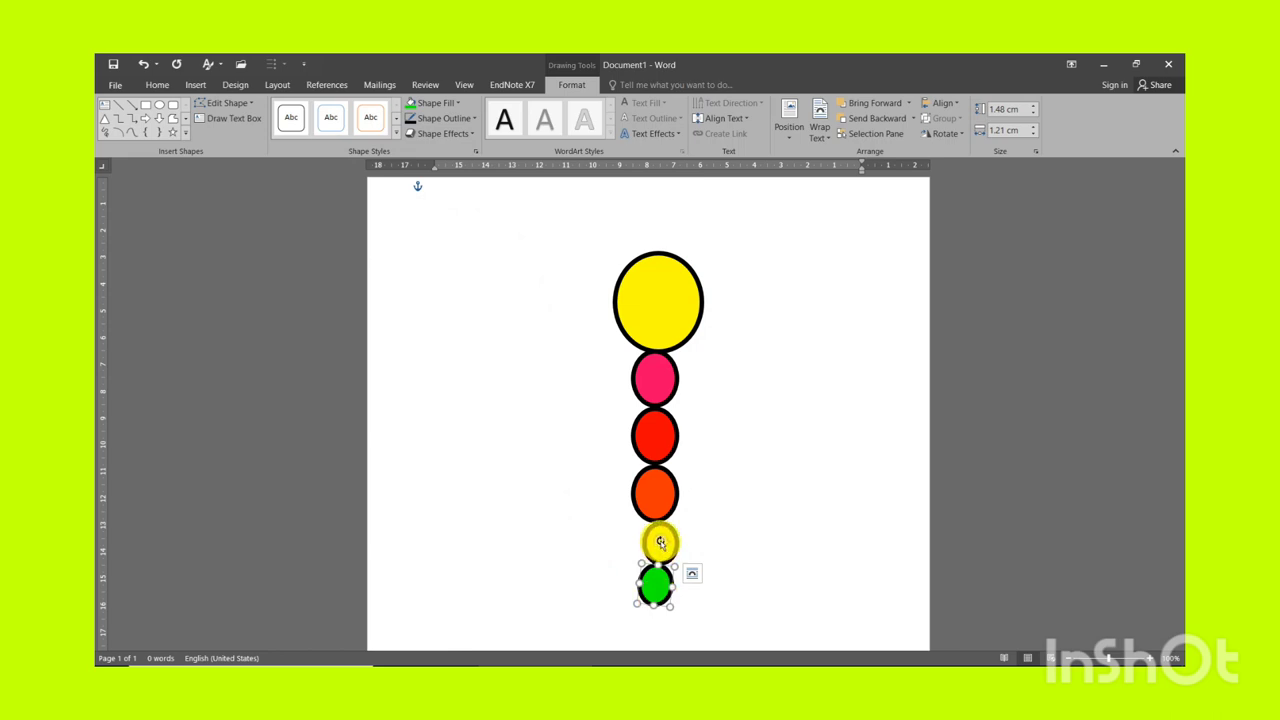
Step: Place a rotated copy of the green oval diagonally below it to the left and fill the copy with a custom turquoise
left_click_drag(660, 542, 622, 609)
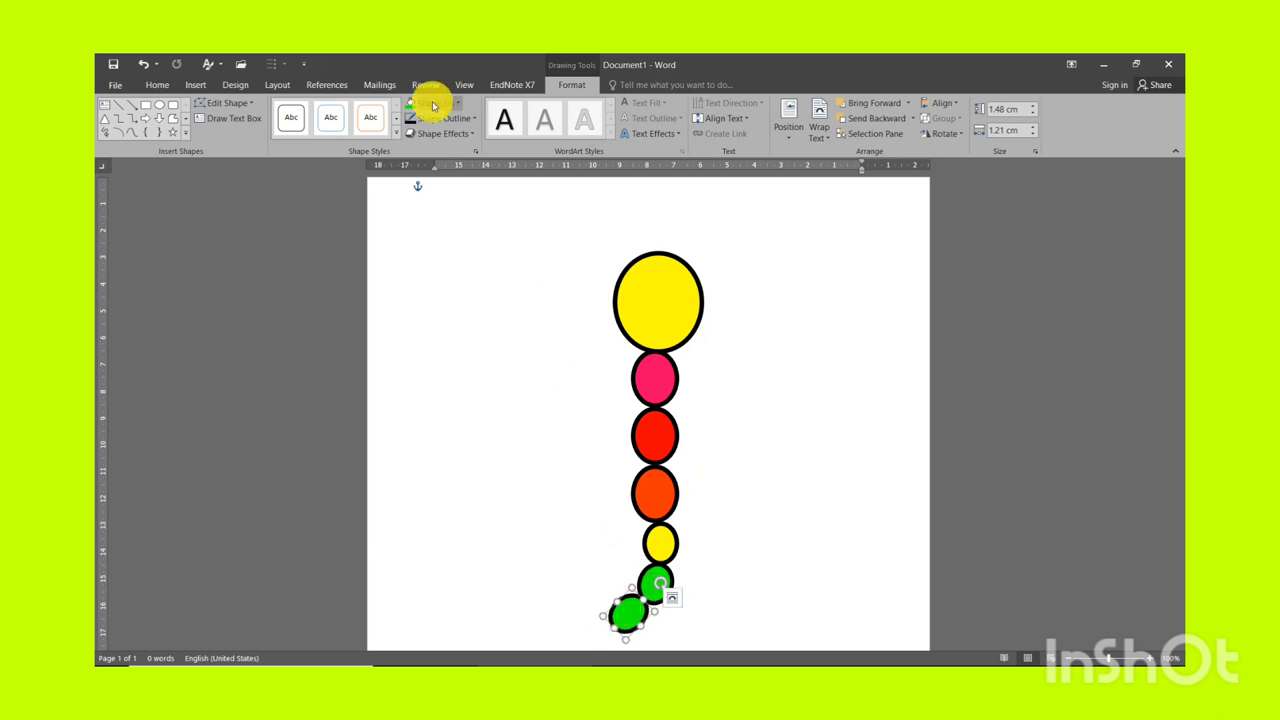
left_click(430, 103)
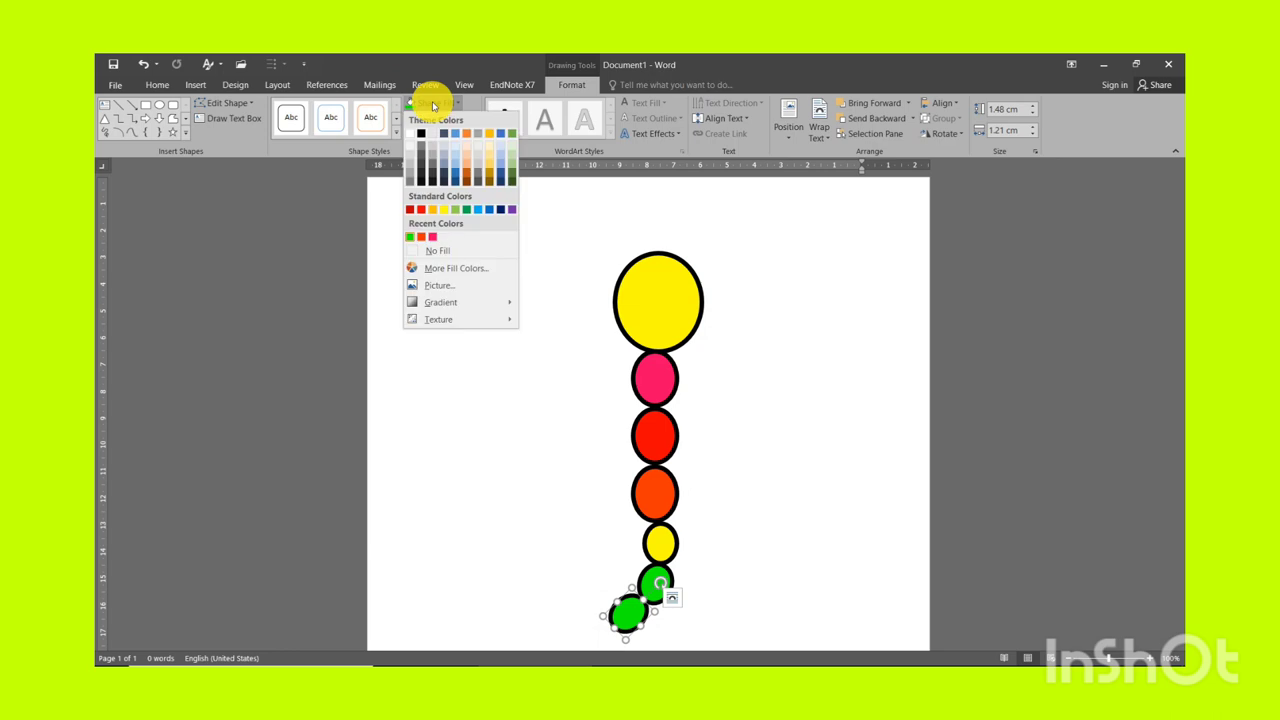
left_click(450, 270)
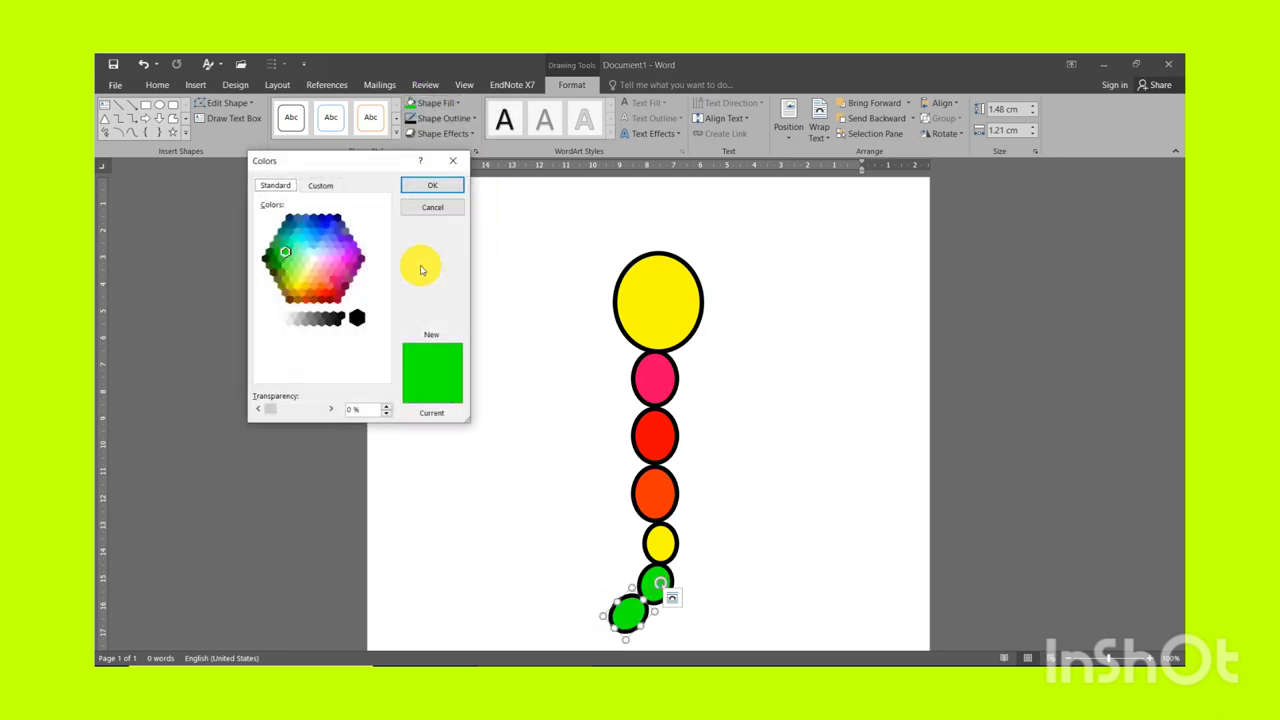
left_click(289, 248)
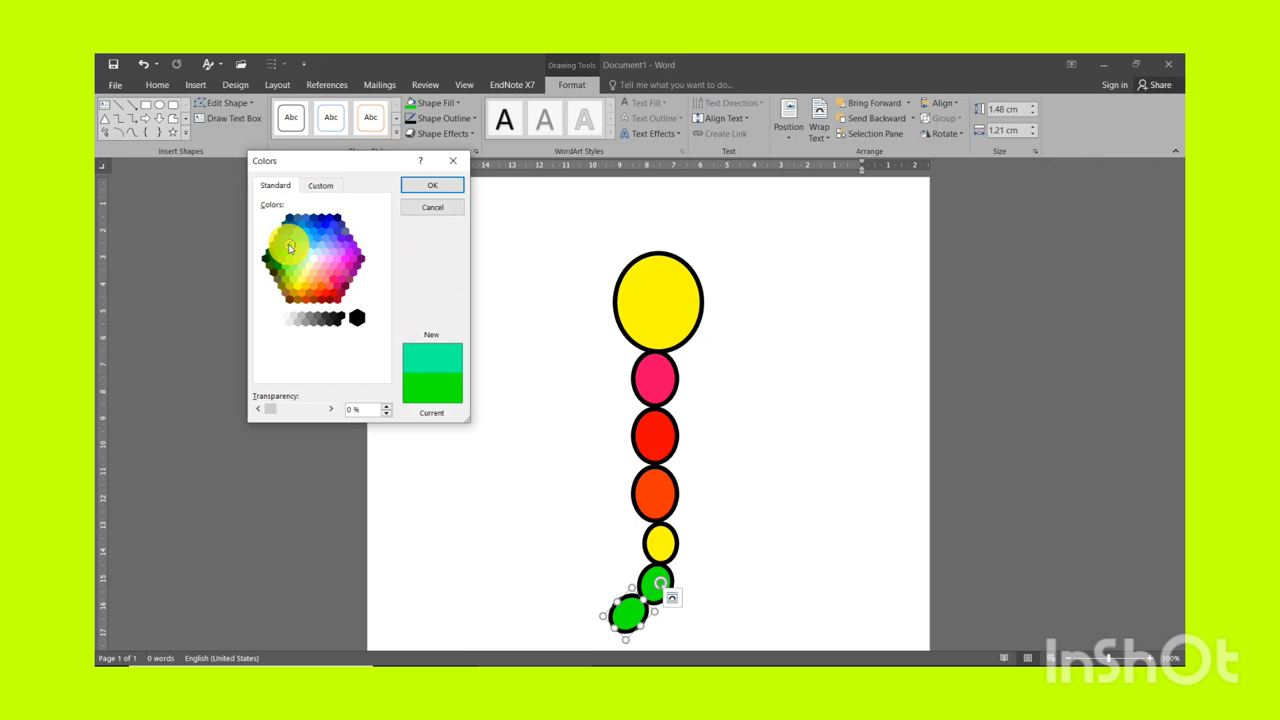
left_click(420, 184)
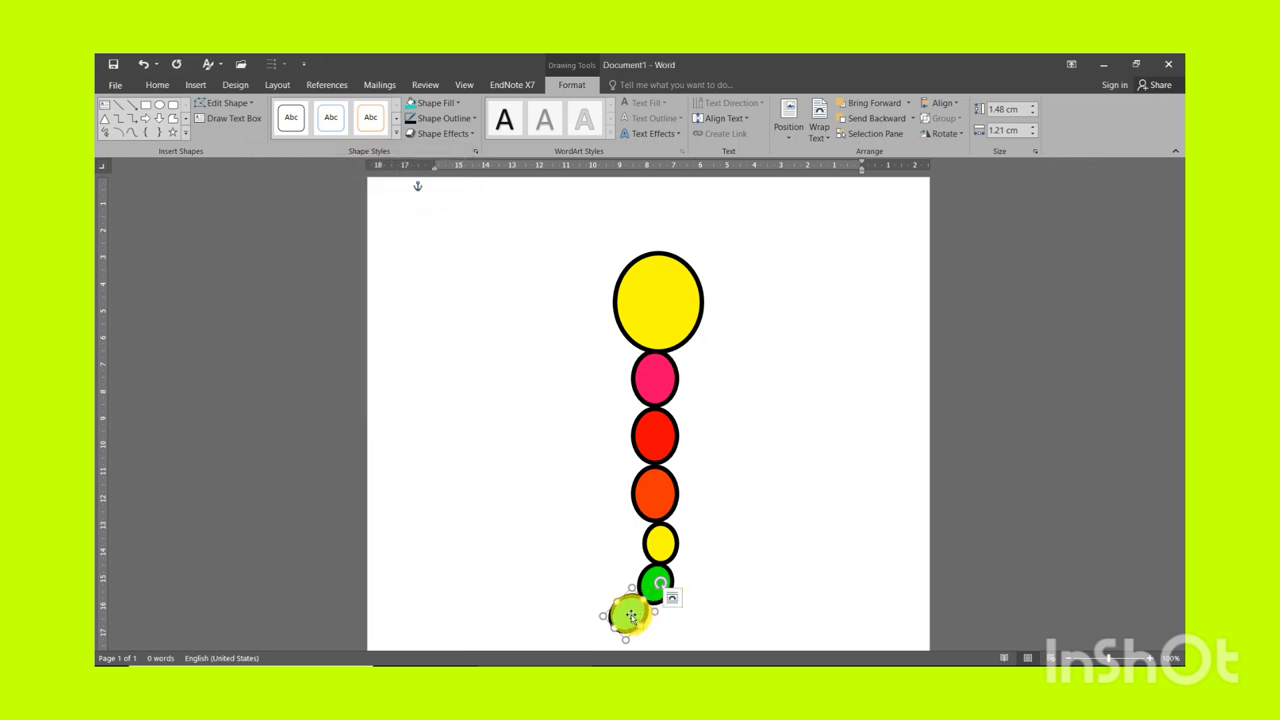
Step: Add a copy of the turquoise oval on its lower left at the tail end and fill the copy with purple
left_click_drag(632, 620, 586, 596)
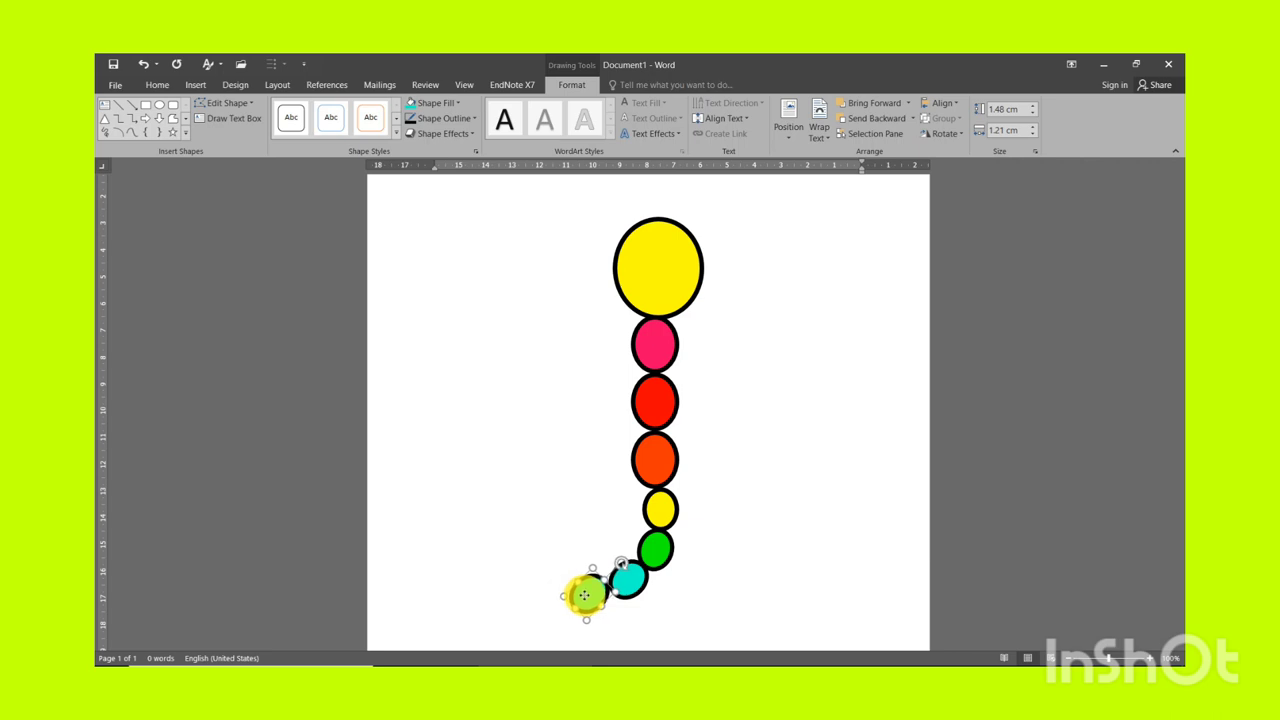
left_click(446, 103)
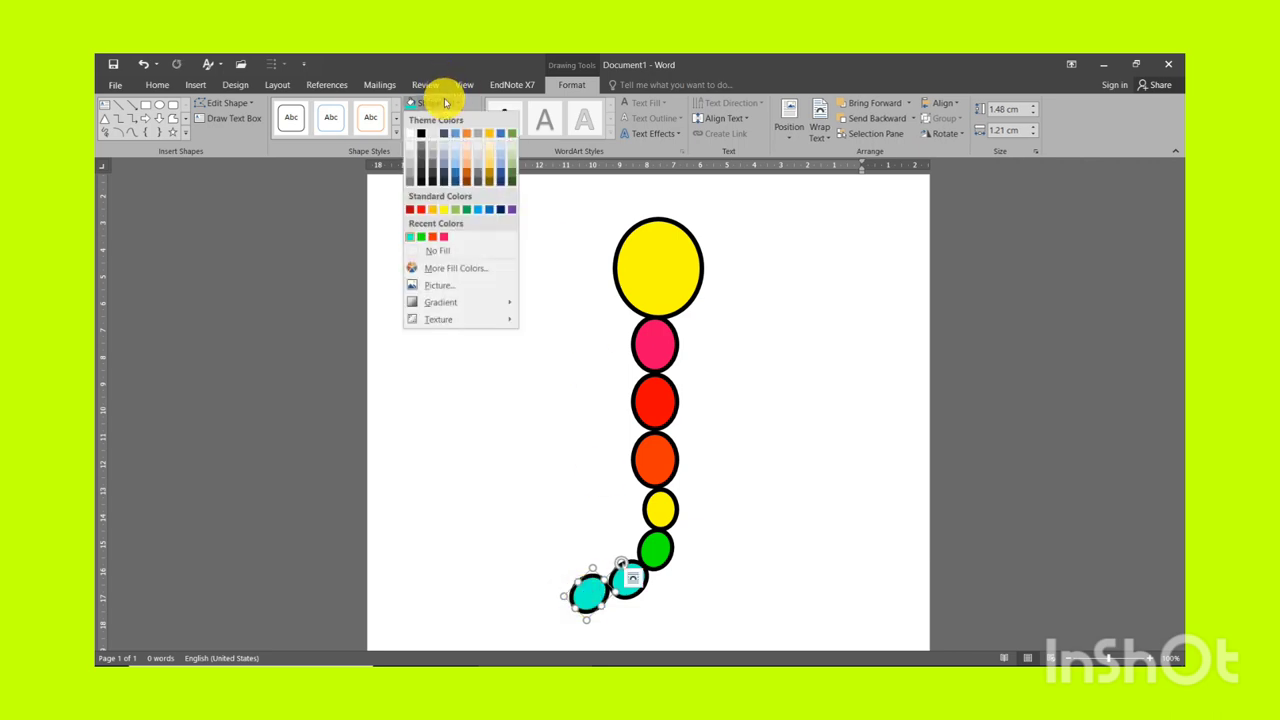
left_click(513, 210)
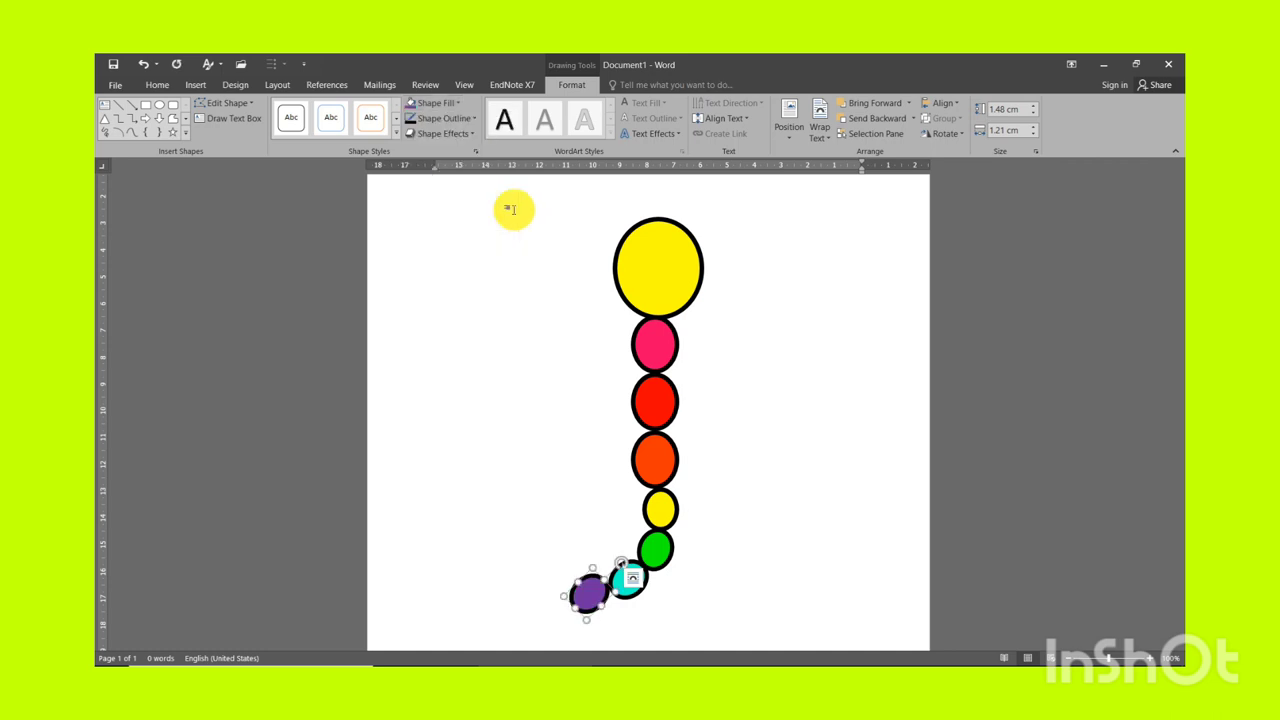
left_click(562, 357)
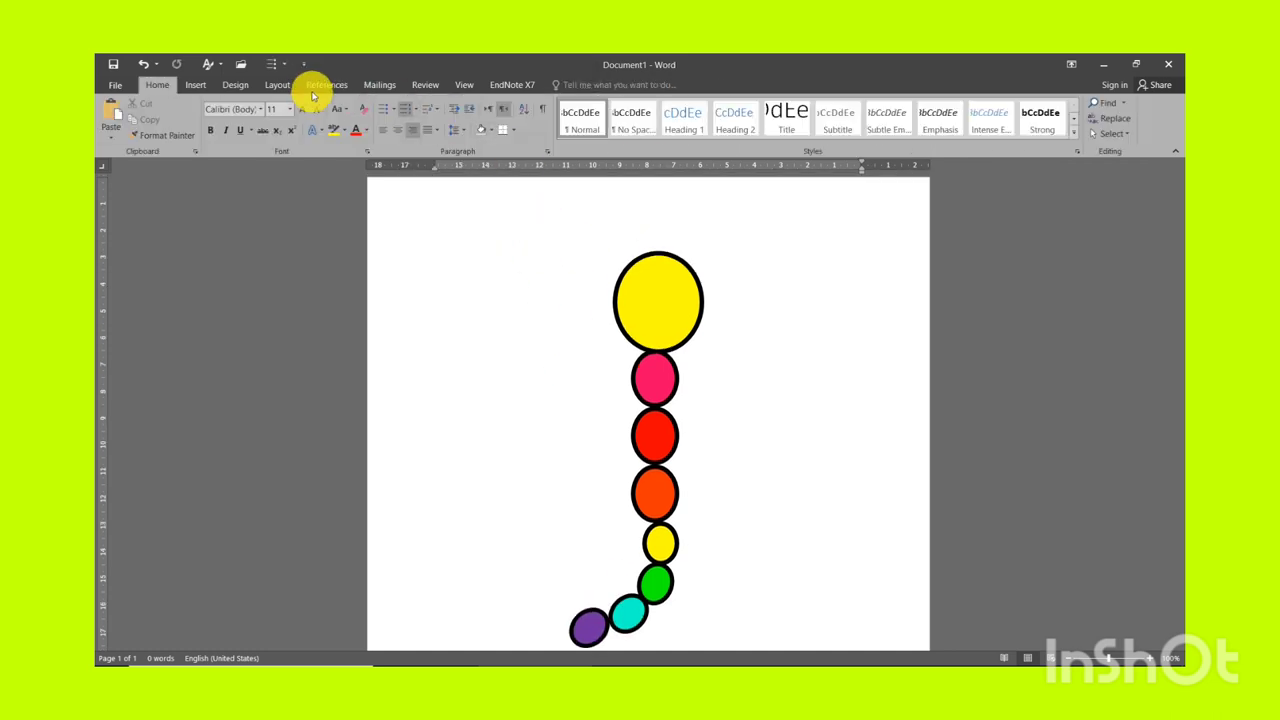
Step: Draw a small oval eye of about 0.59 by 0.55 cm on the right side of the yellow head and fill it with black
left_click(195, 85)
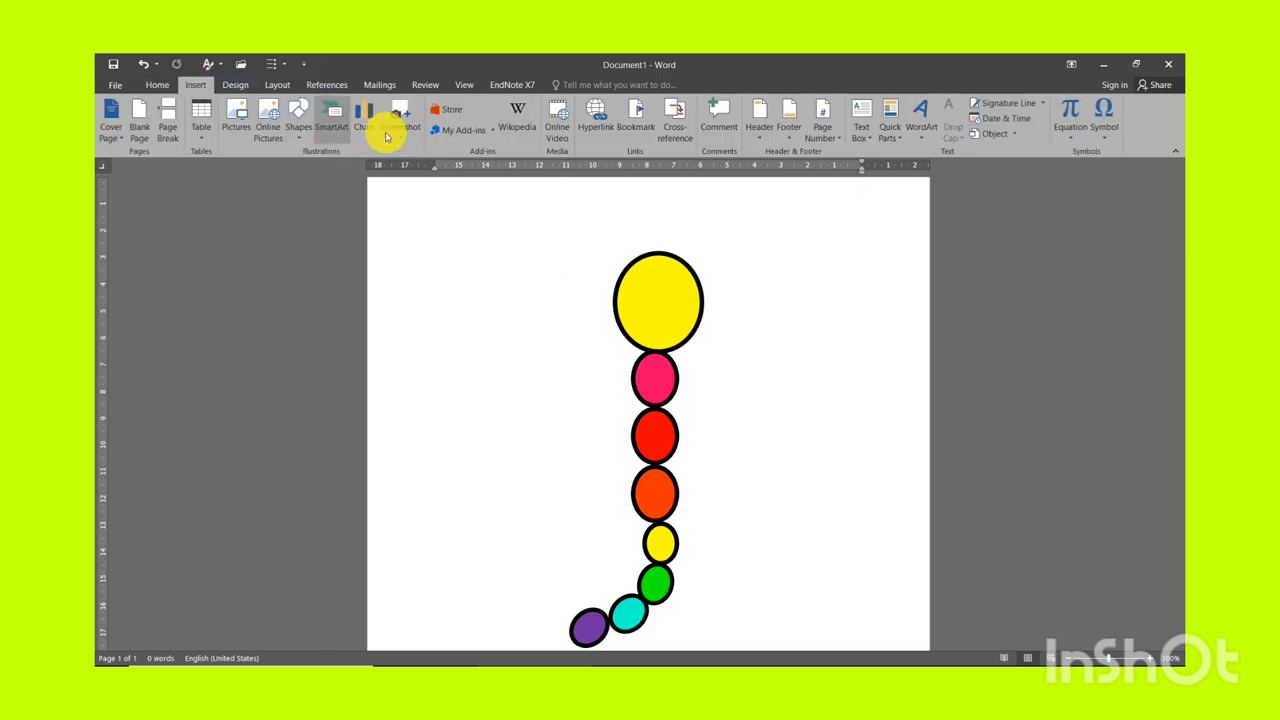
left_click(297, 130)
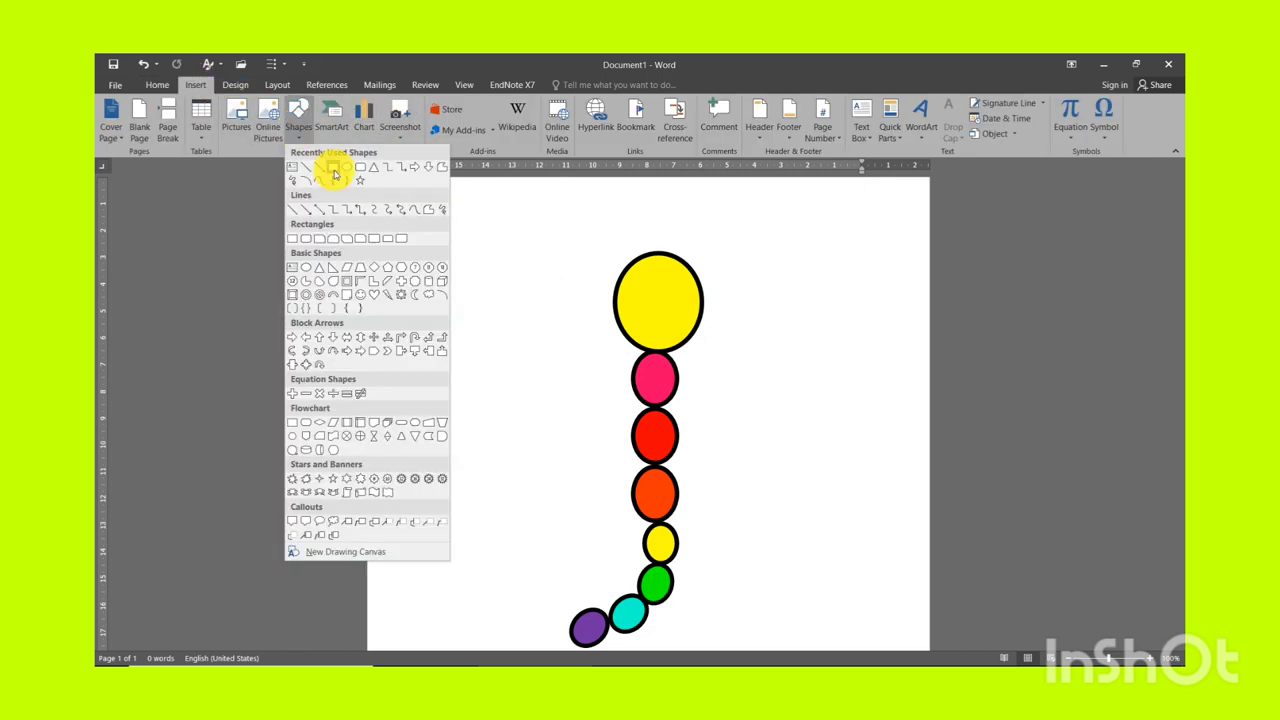
left_click(345, 169)
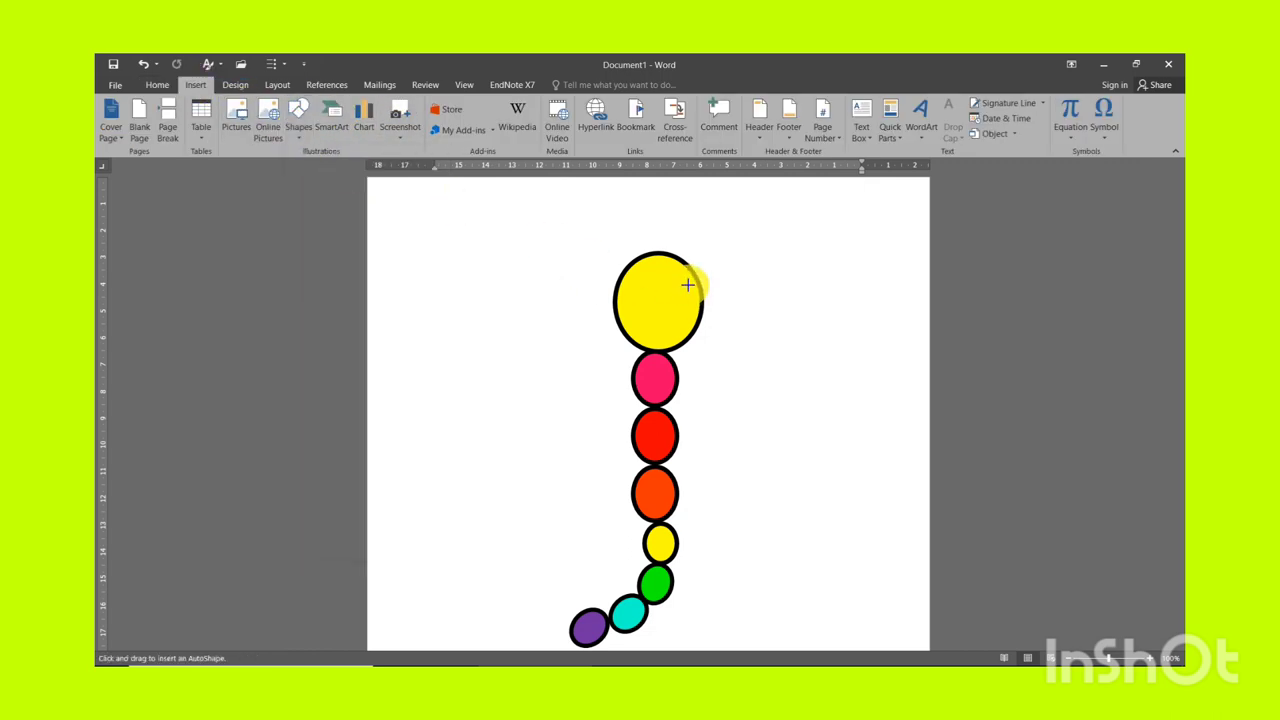
left_click_drag(677, 293, 668, 301)
left_click(424, 103)
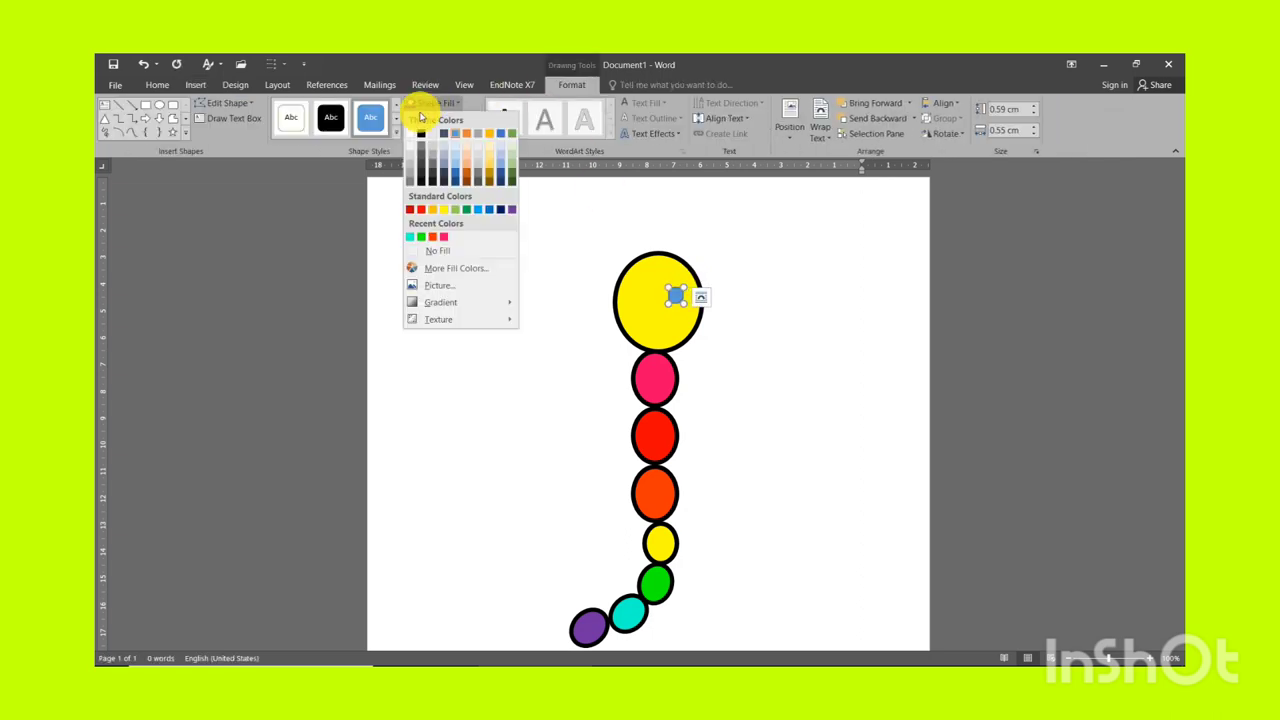
left_click(421, 134)
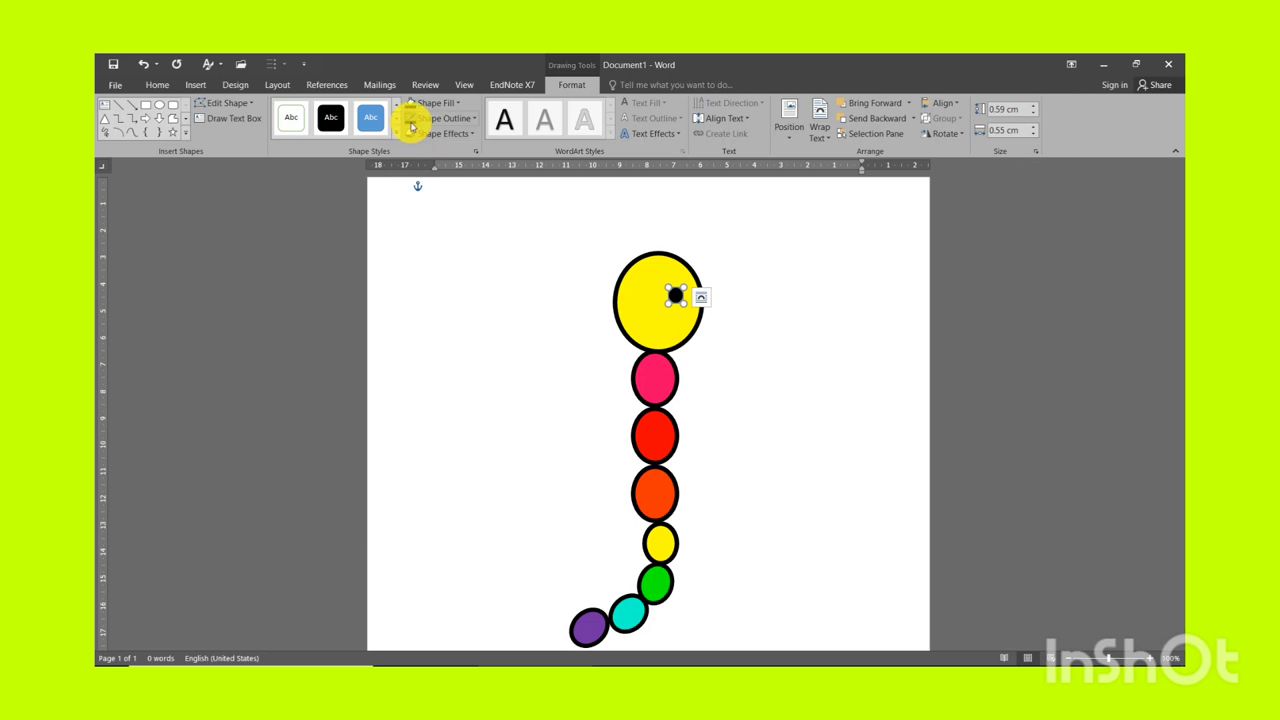
Step: Duplicate the black eye and place the copy level with it on the left side of the head
key("ctrl+v")
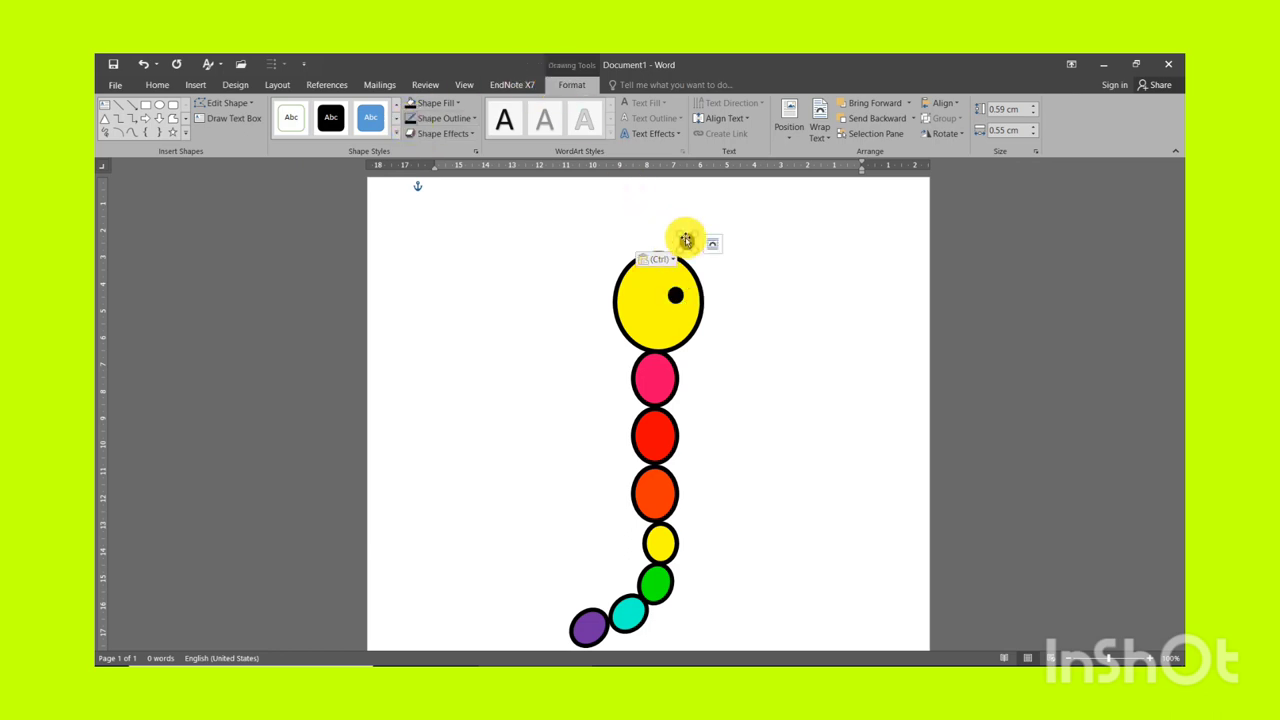
left_click_drag(686, 241, 634, 286)
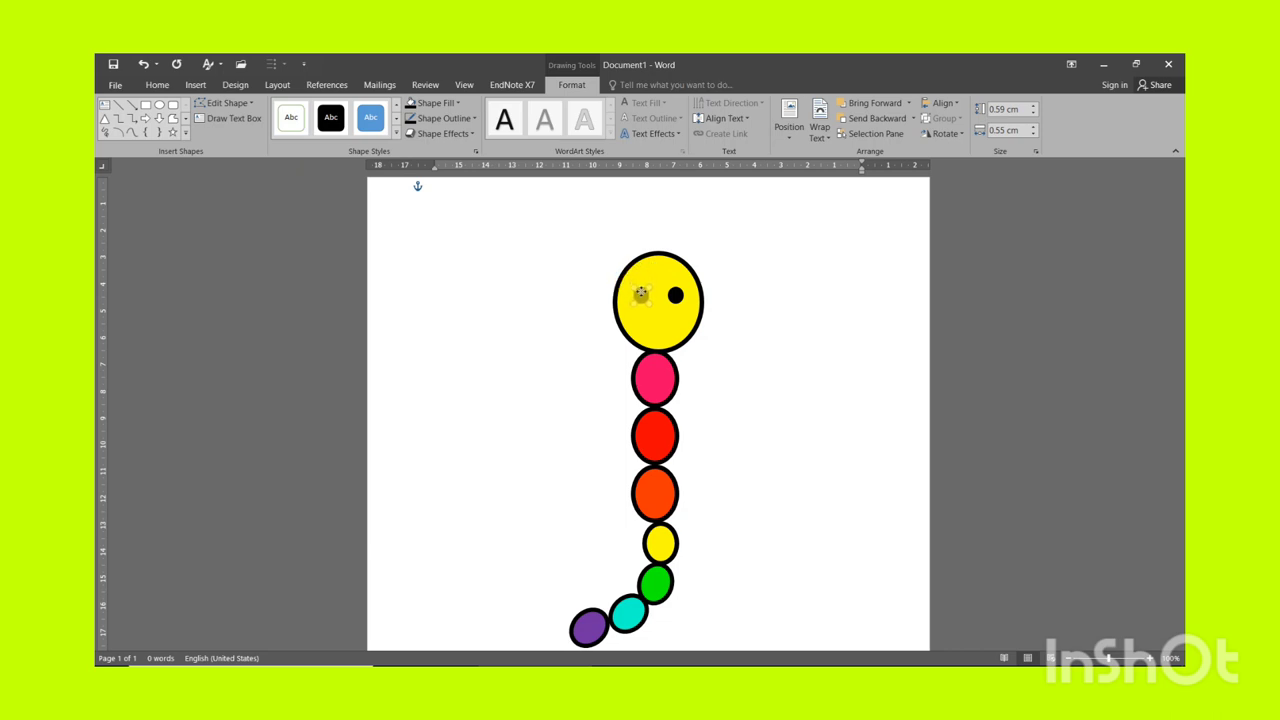
left_click_drag(640, 293, 640, 294)
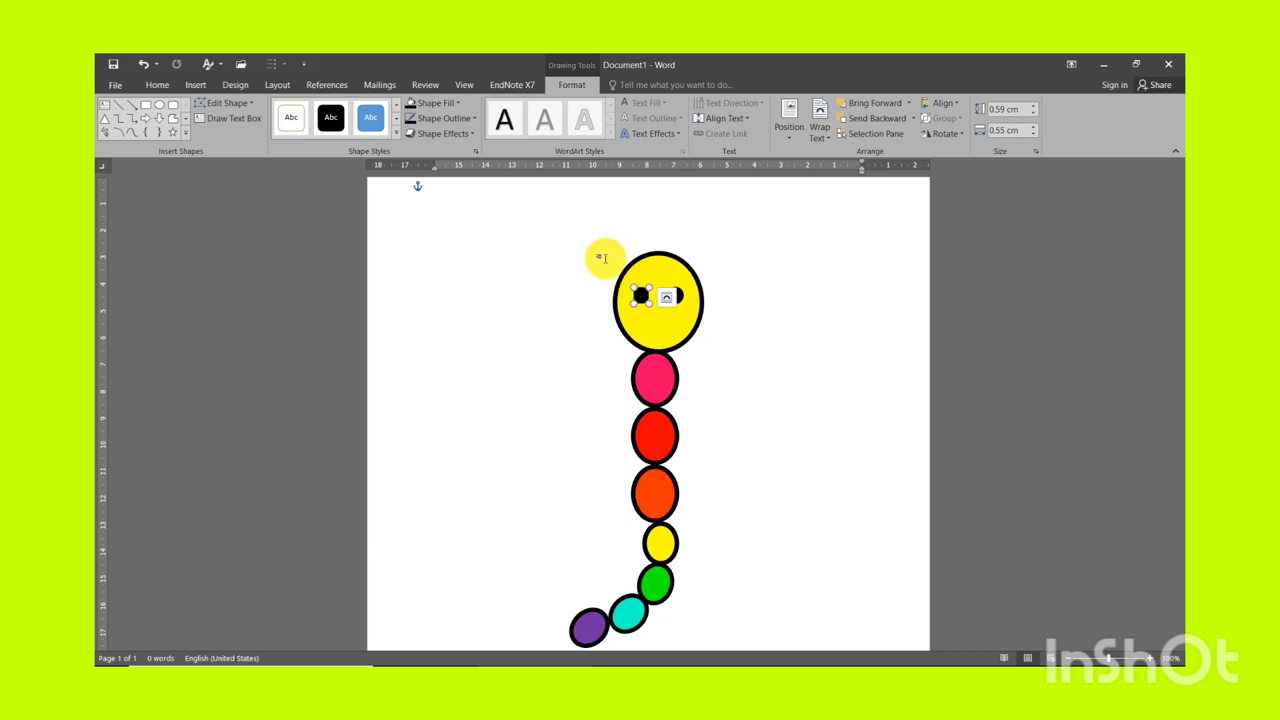
left_click(601, 257)
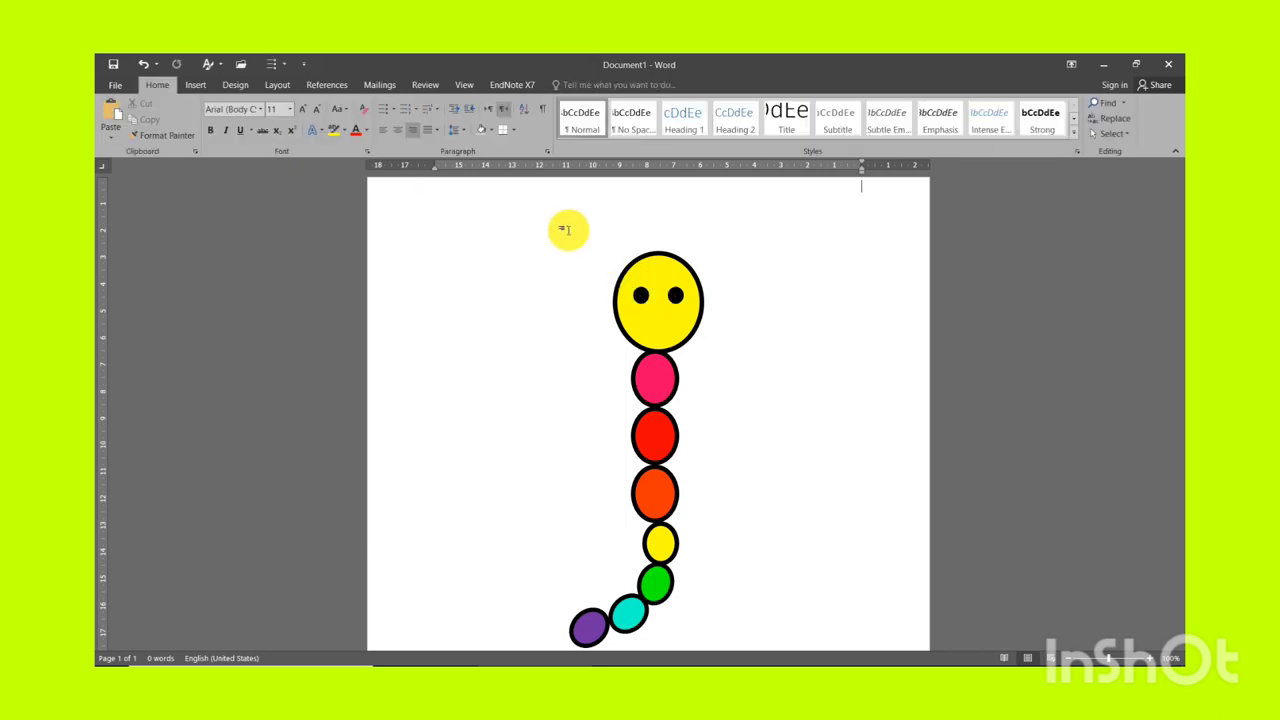
Step: Draw a Moon shape beneath the eyes, turned and sized to about 1.93 by 0.76 cm, as a thin upward-curving smile
left_click(195, 84)
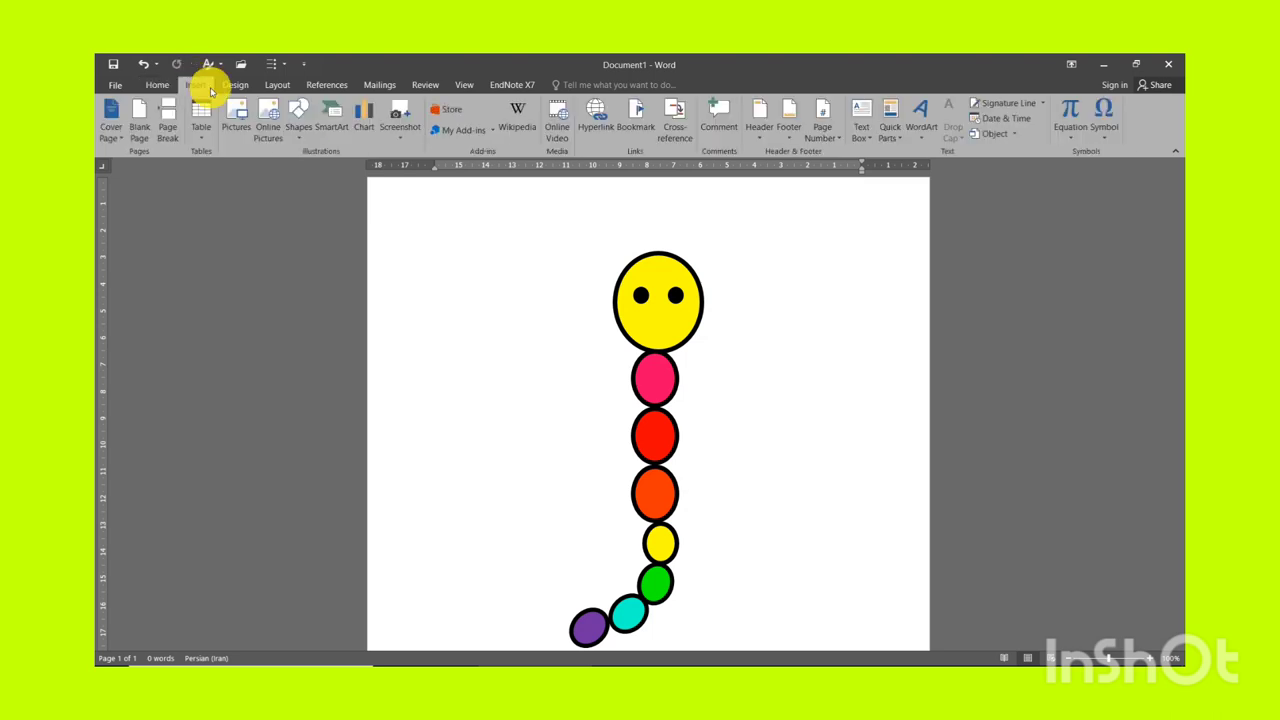
left_click(299, 138)
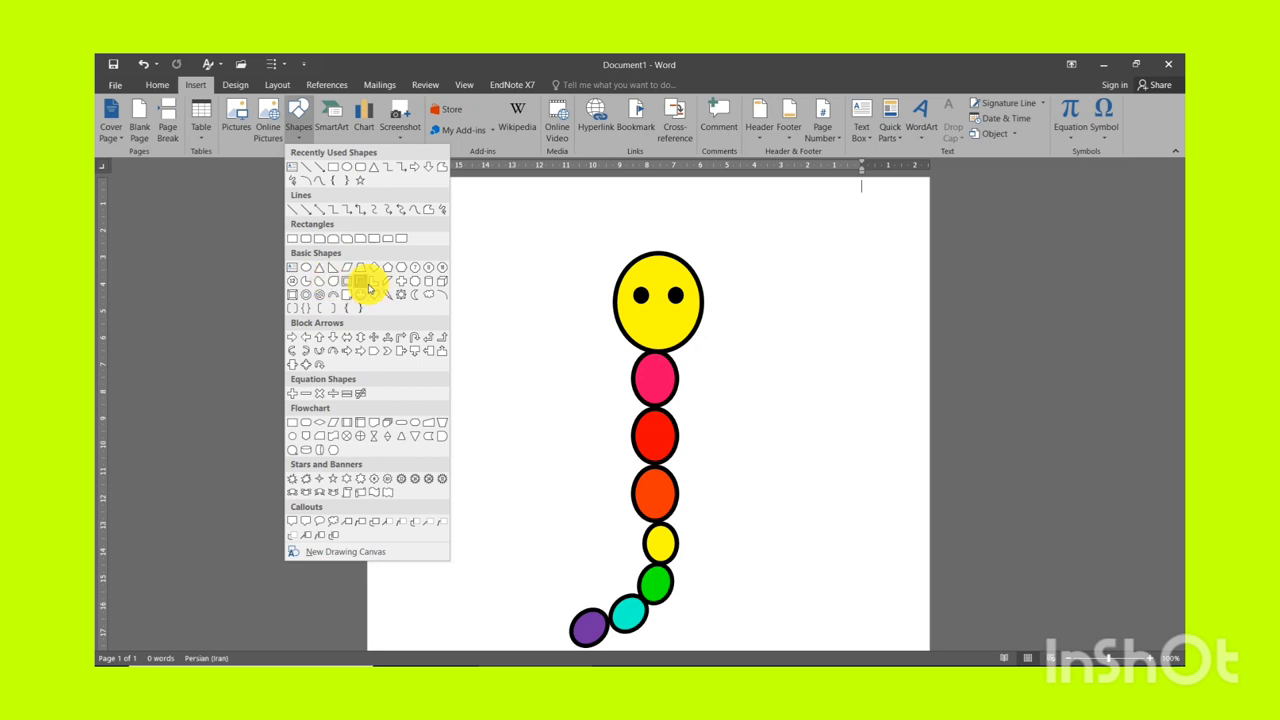
left_click(410, 298)
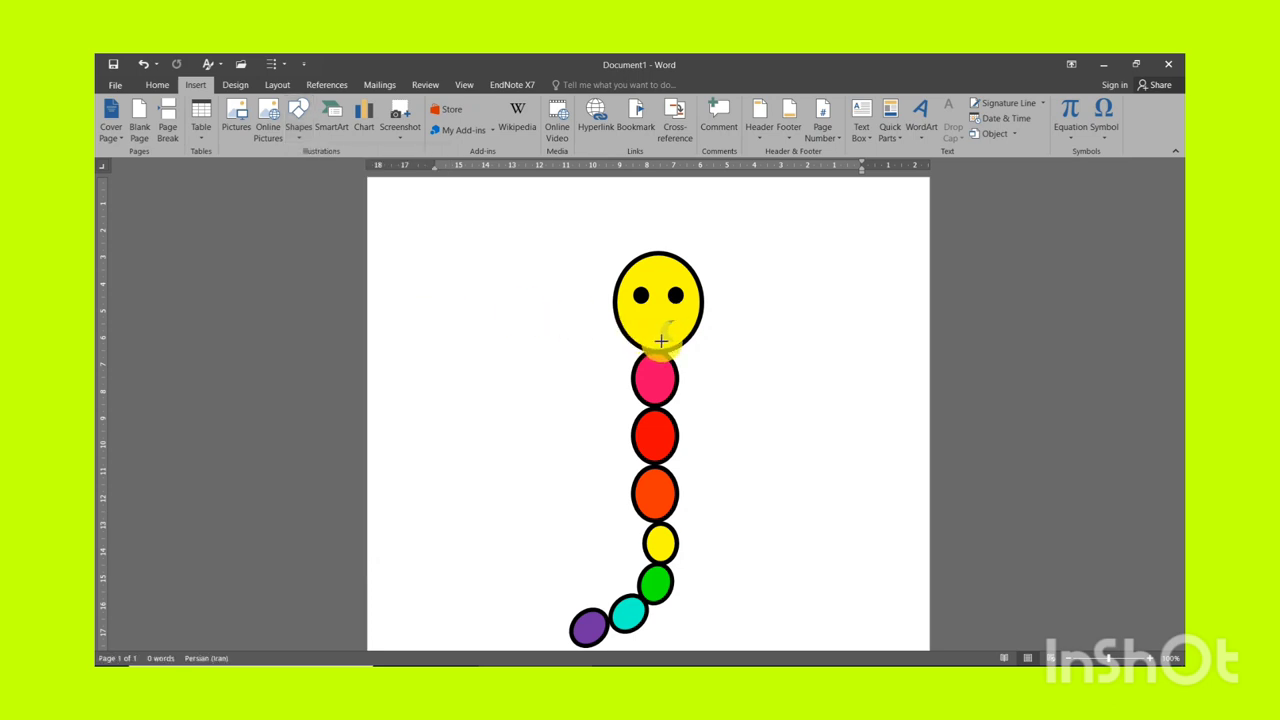
left_click_drag(661, 341, 683, 334)
key("alt+shift")
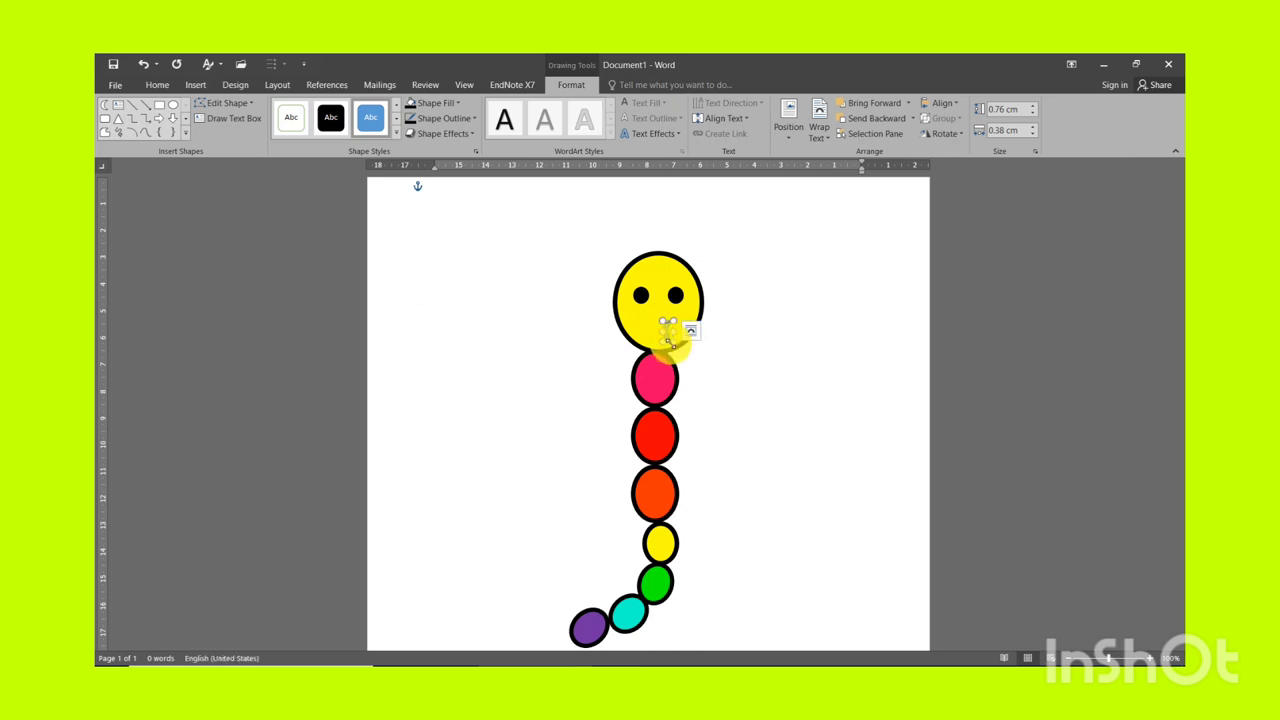
left_click_drag(676, 295, 652, 333)
left_click(667, 292)
left_click_drag(659, 335, 660, 338)
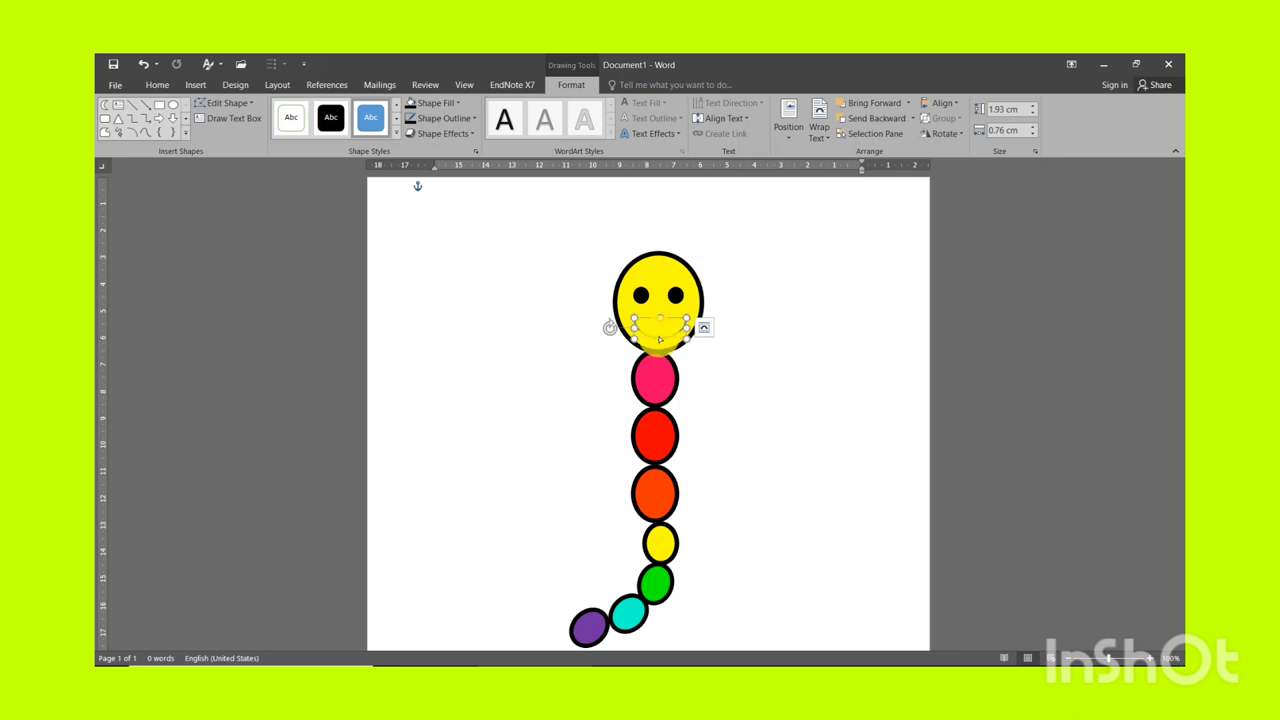
Step: Set the smile's outline weight to 2¼ pt
left_click(430, 118)
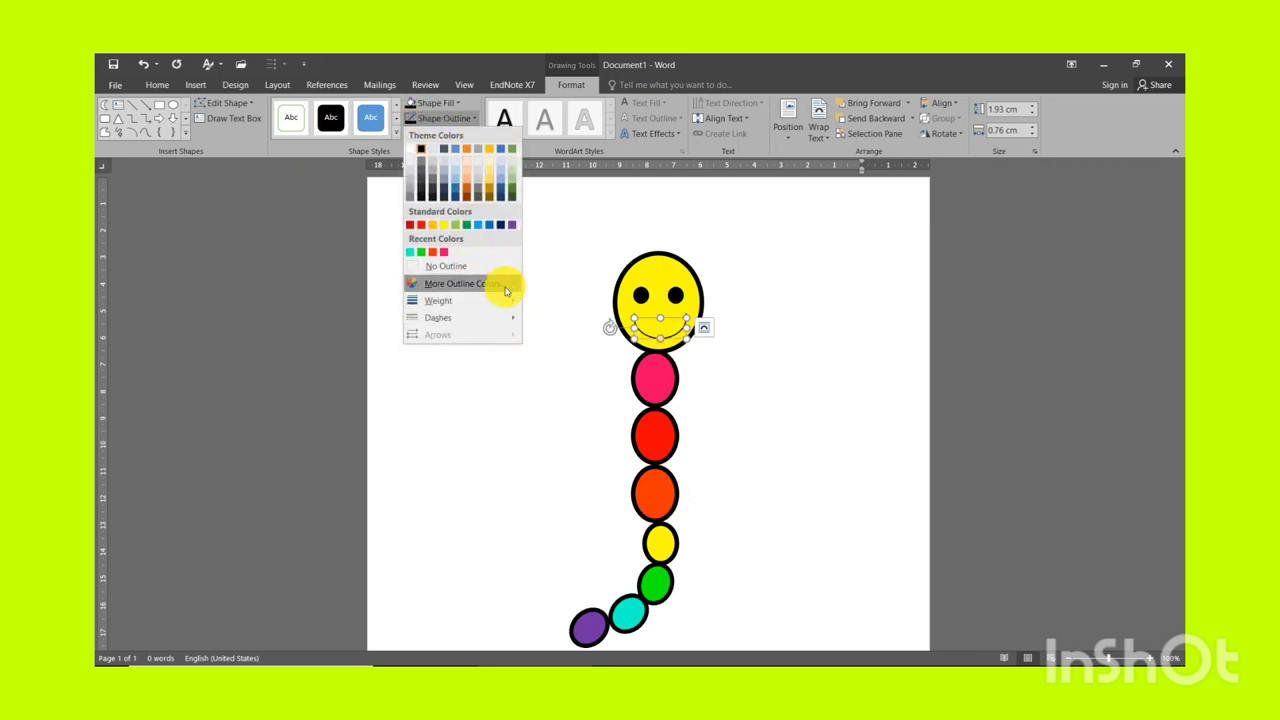
mouse_move(502, 307)
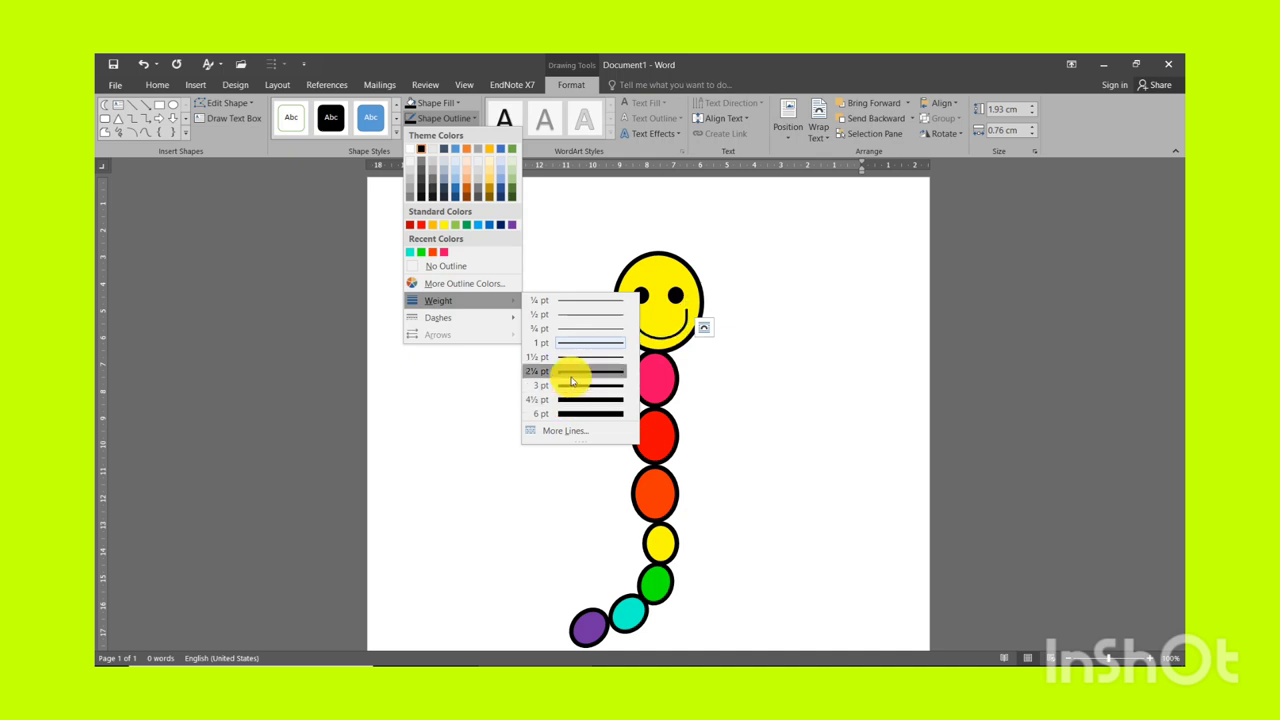
left_click(572, 381)
left_click(560, 354)
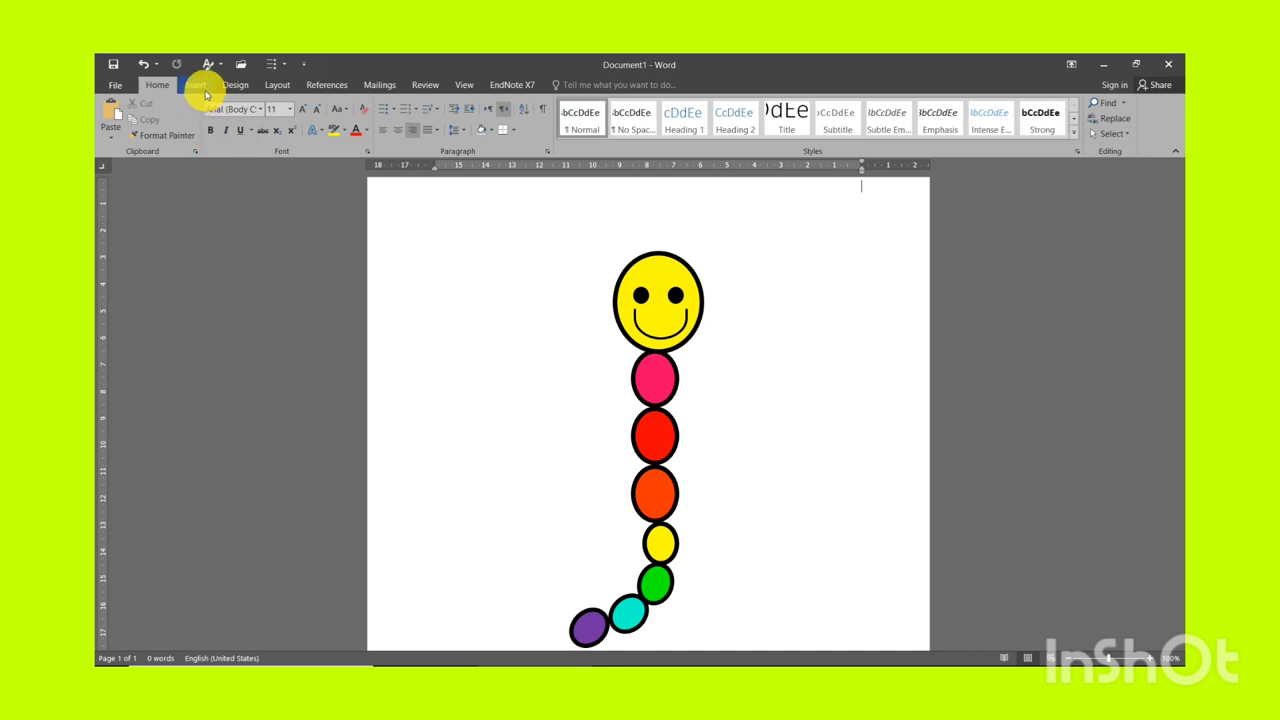
Step: Draw a flat oval wing of about 1.48 by 6.67 cm beside the pink oval and tilt it so its outer end points upward
left_click(204, 90)
left_click(298, 115)
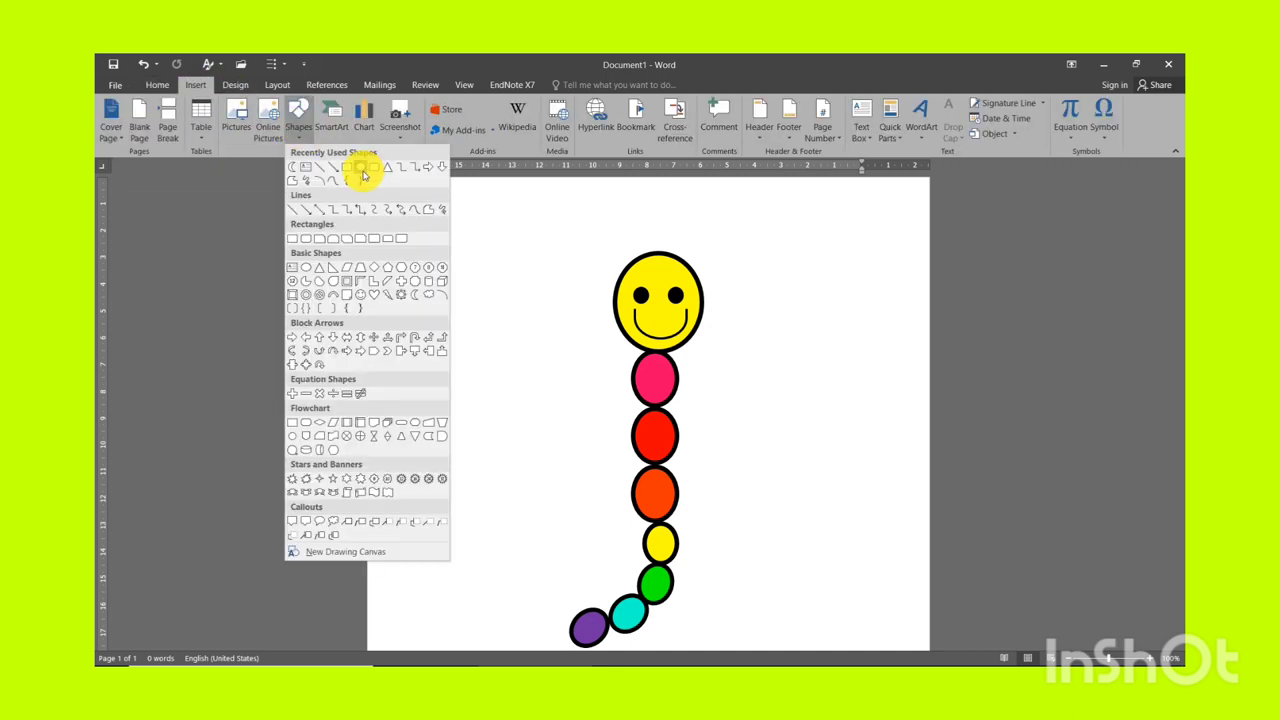
left_click(362, 172)
mouse_move(700, 381)
left_mouse_down()
mouse_move(827, 333)
mouse_move(863, 394)
mouse_move(880, 374)
mouse_move(877, 388)
left_mouse_up()
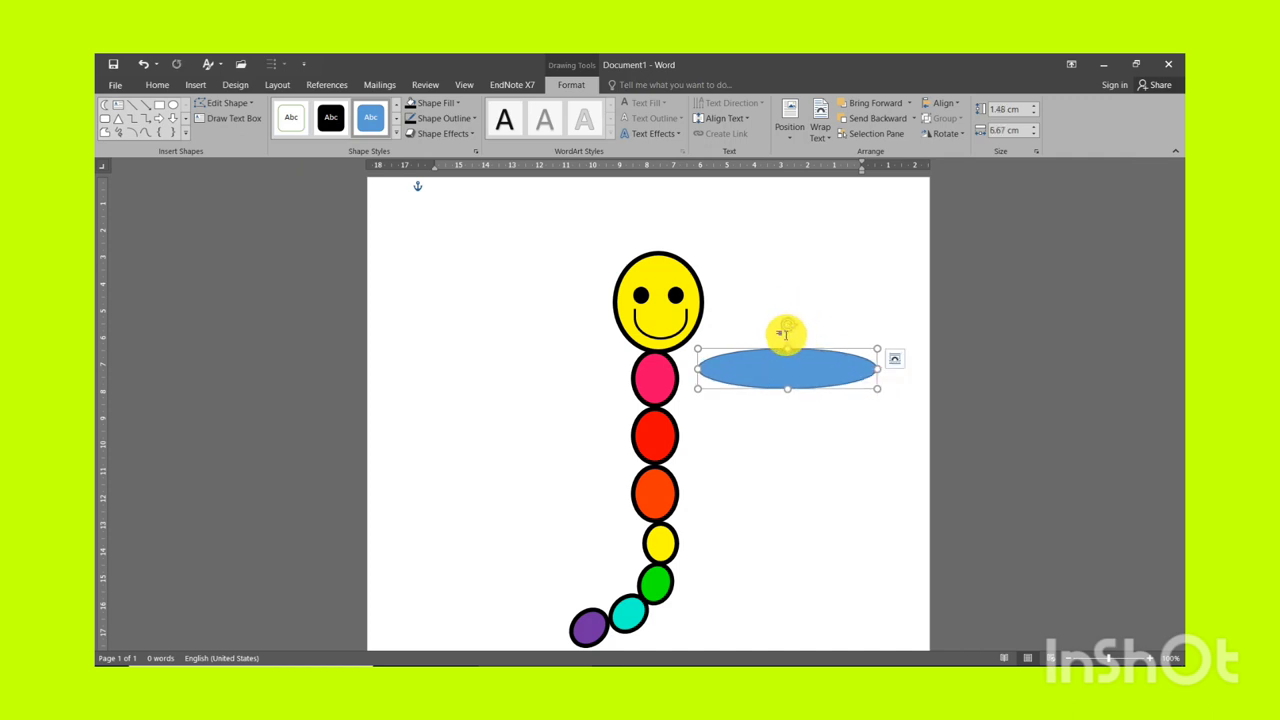
left_click(786, 334)
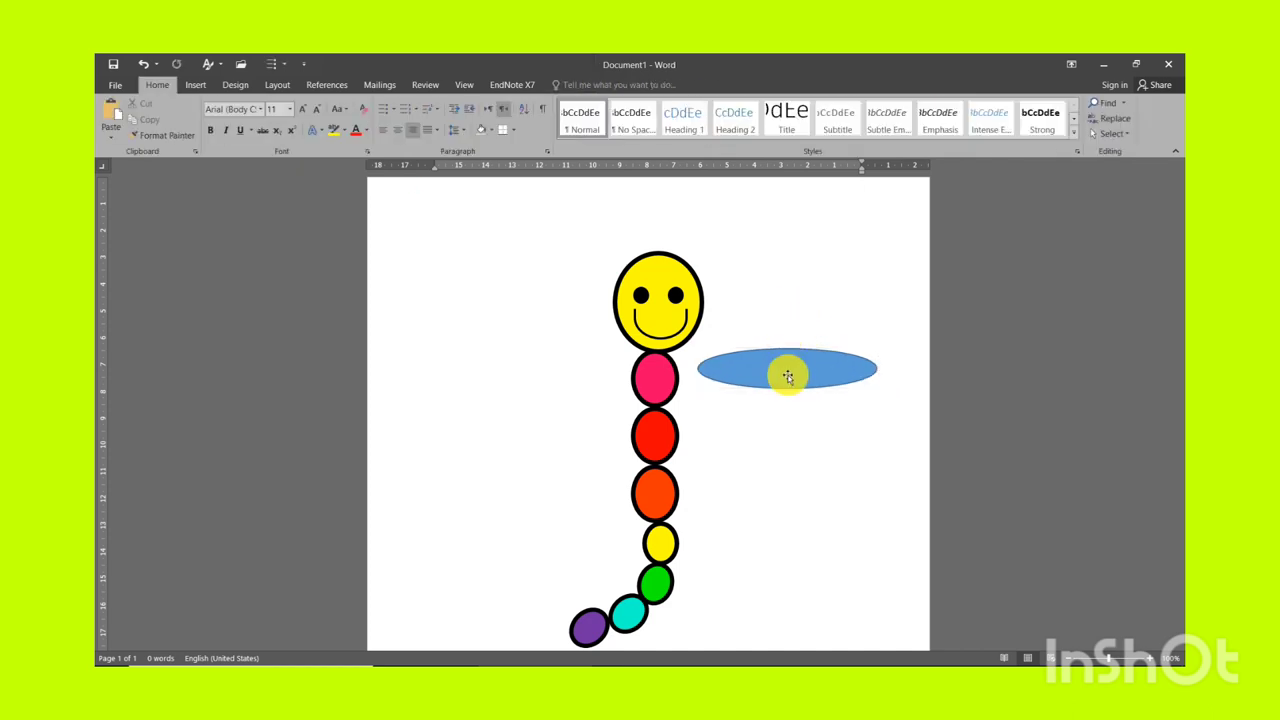
left_click(788, 376)
left_click_drag(791, 327, 762, 364)
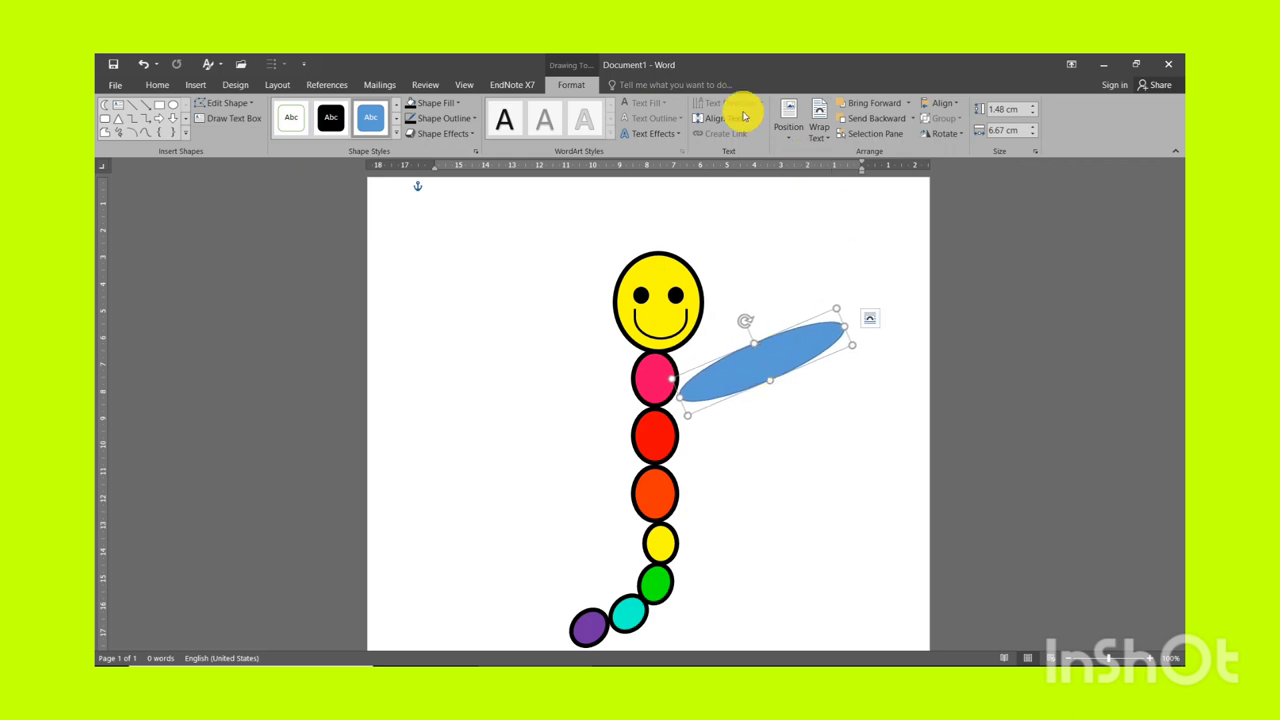
Step: Fill the tilted wing oval with black and give it a black outline of 4½ pt
left_click(424, 112)
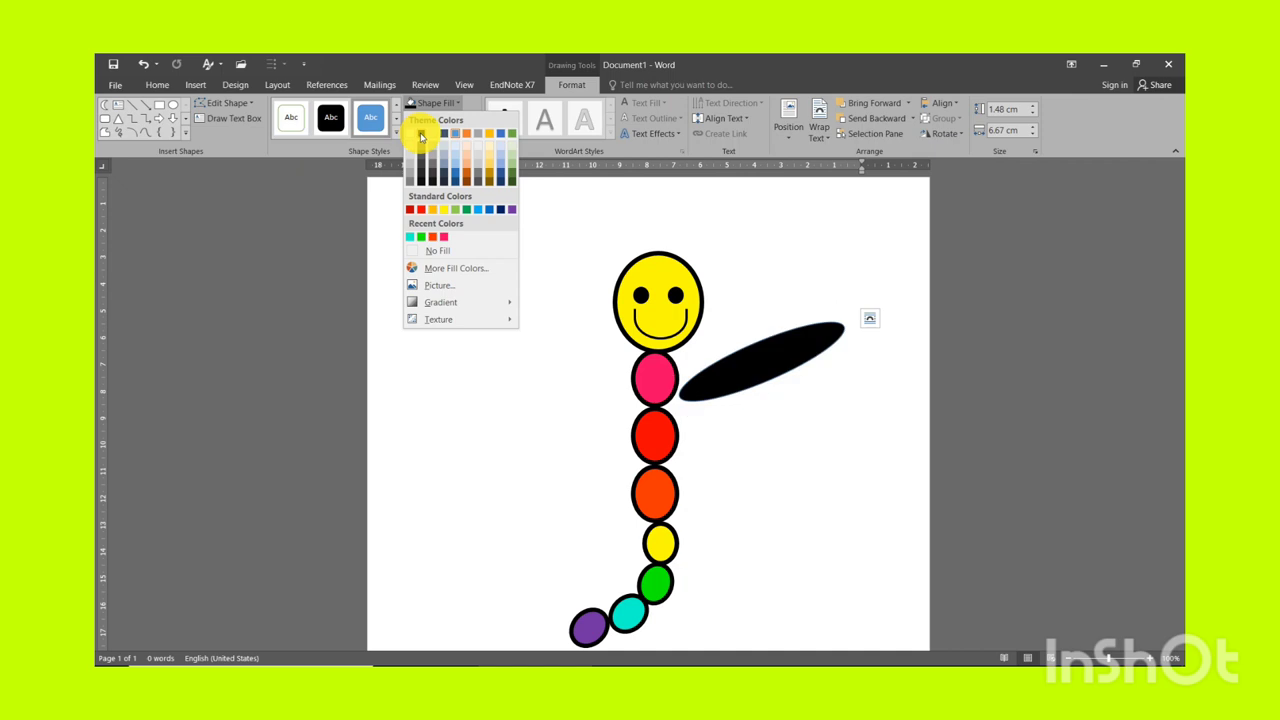
left_click(421, 133)
left_click(428, 118)
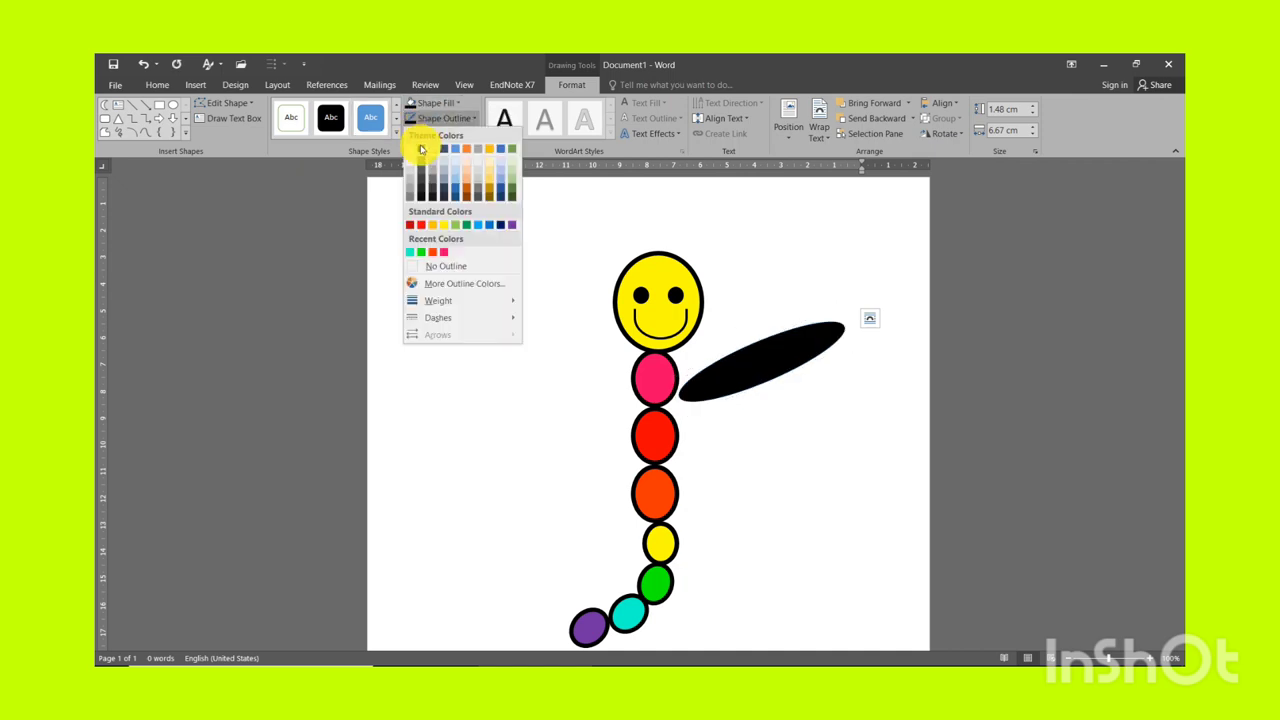
left_click(423, 150)
left_click(426, 124)
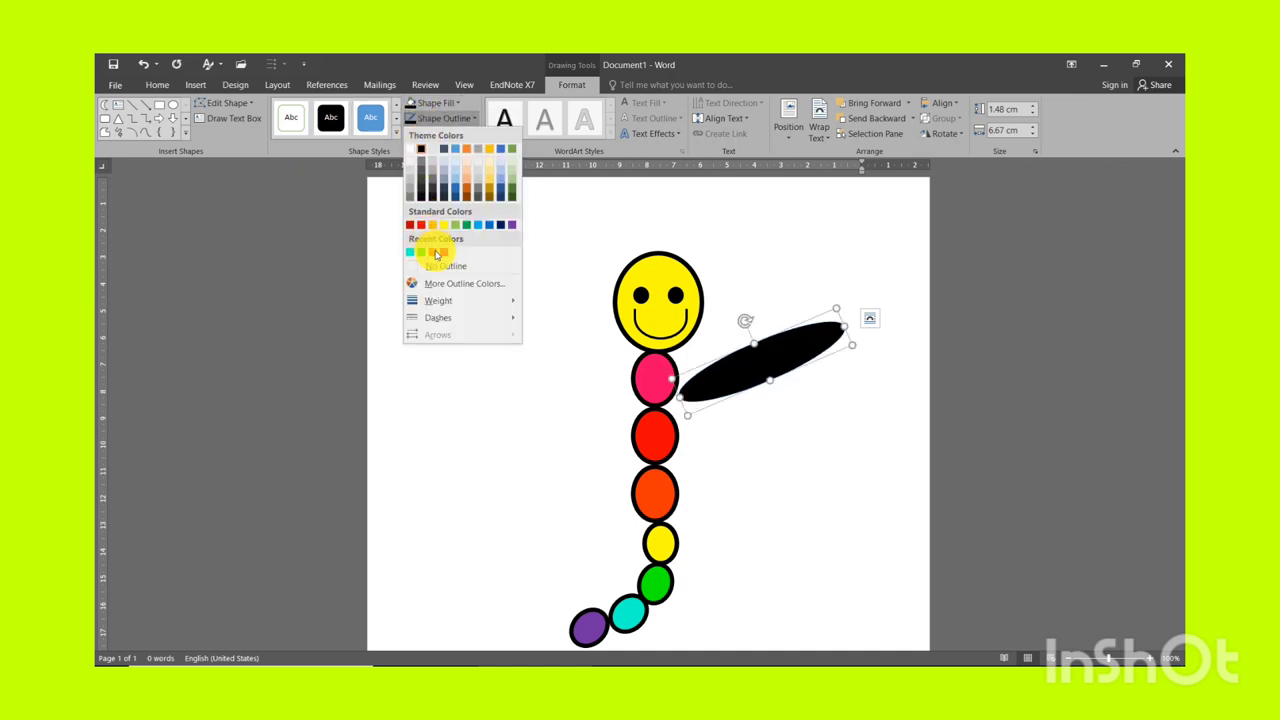
mouse_move(440, 299)
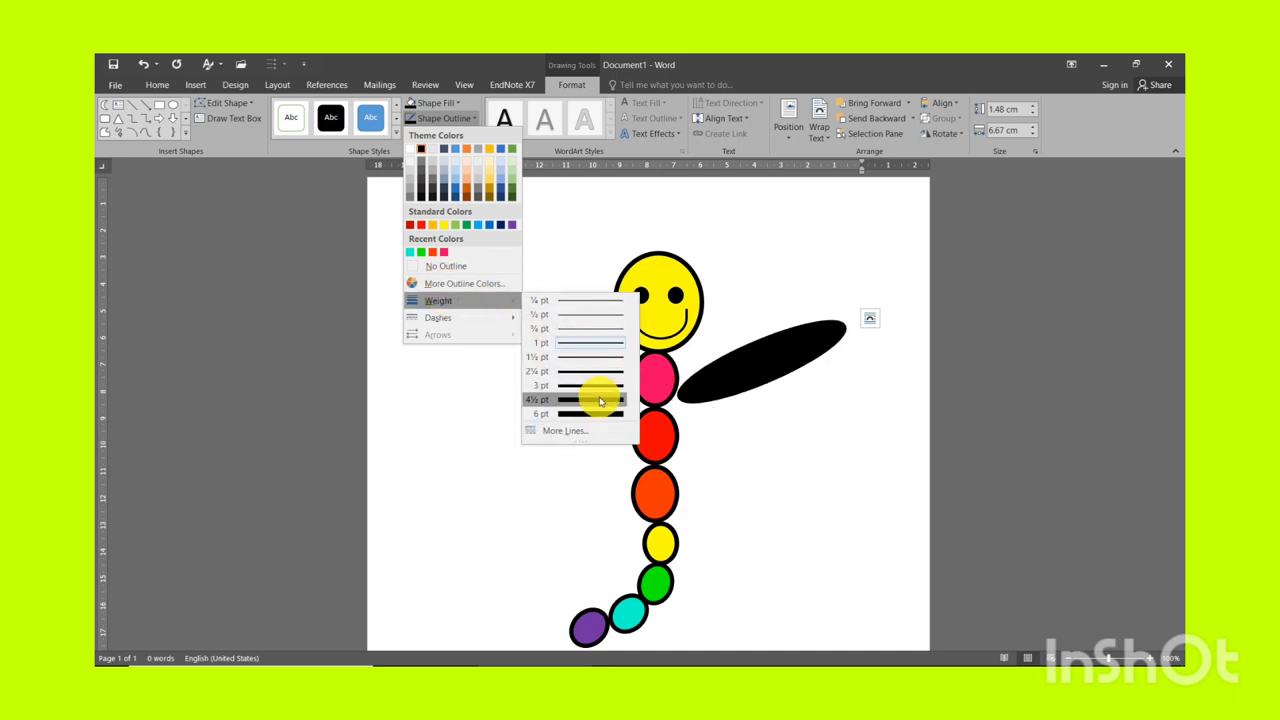
left_click(600, 401)
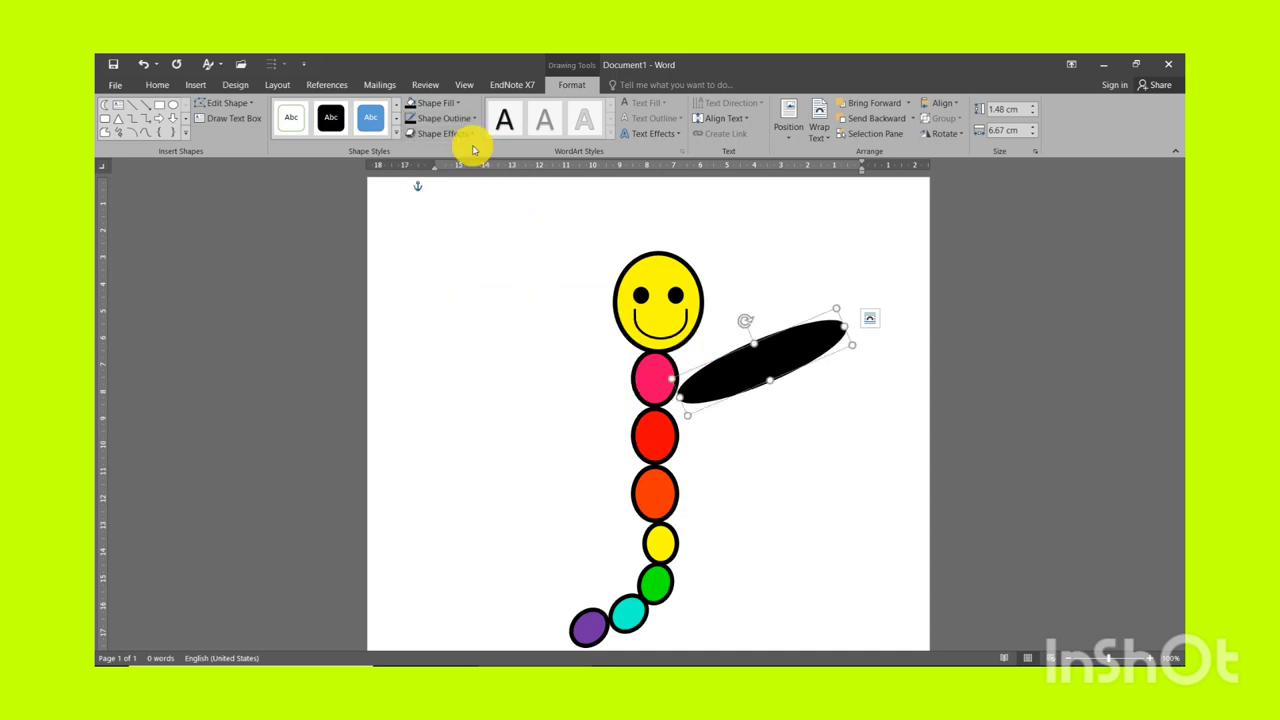
Step: Fill the black wing oval with the recent turquoise colour and lengthen it to about 7.25 cm
left_click(449, 106)
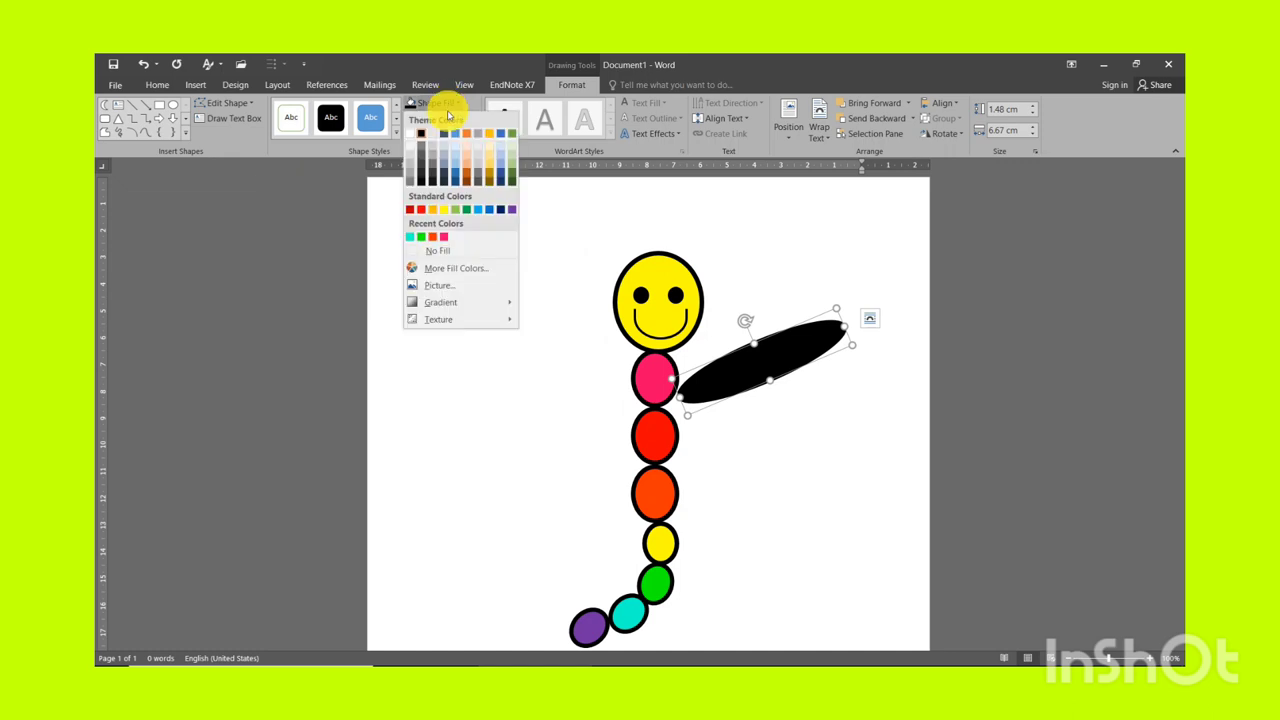
left_click(411, 239)
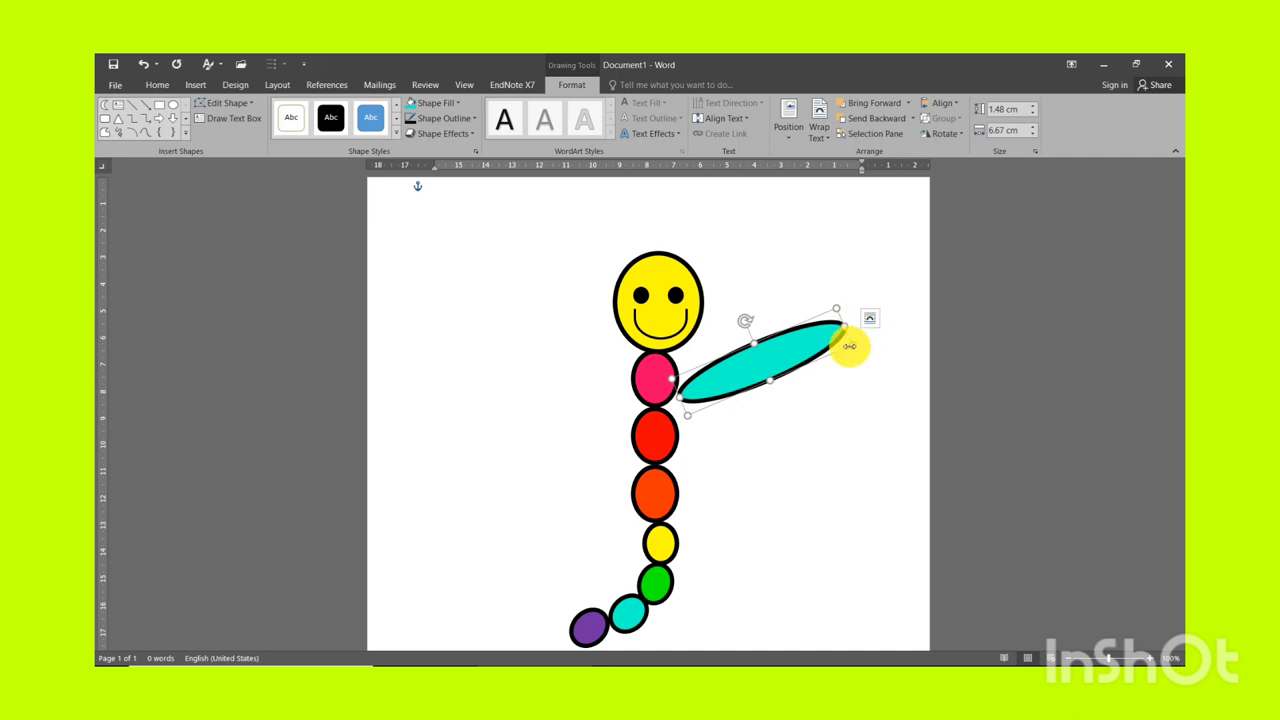
left_click_drag(855, 345, 866, 339)
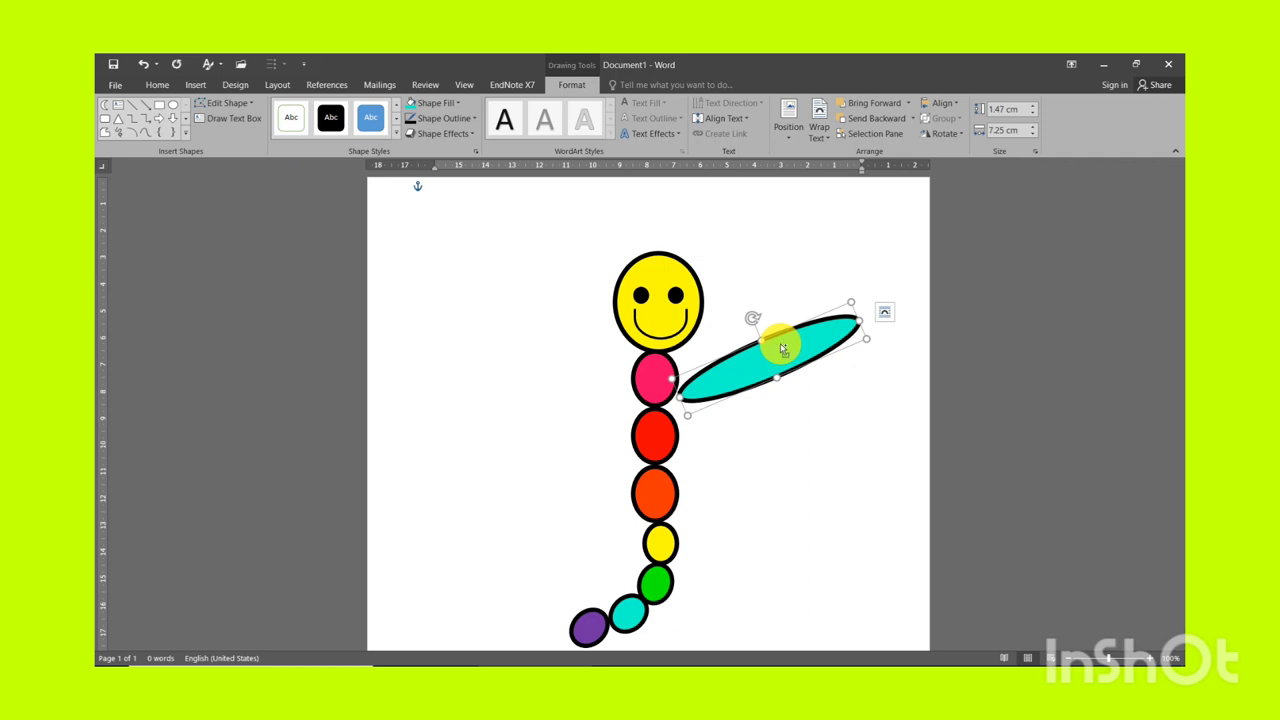
Step: Duplicate the turquoise wing, tilt the copy nearly flat and place it just beneath the original wing
left_click_drag(783, 349, 777, 196)
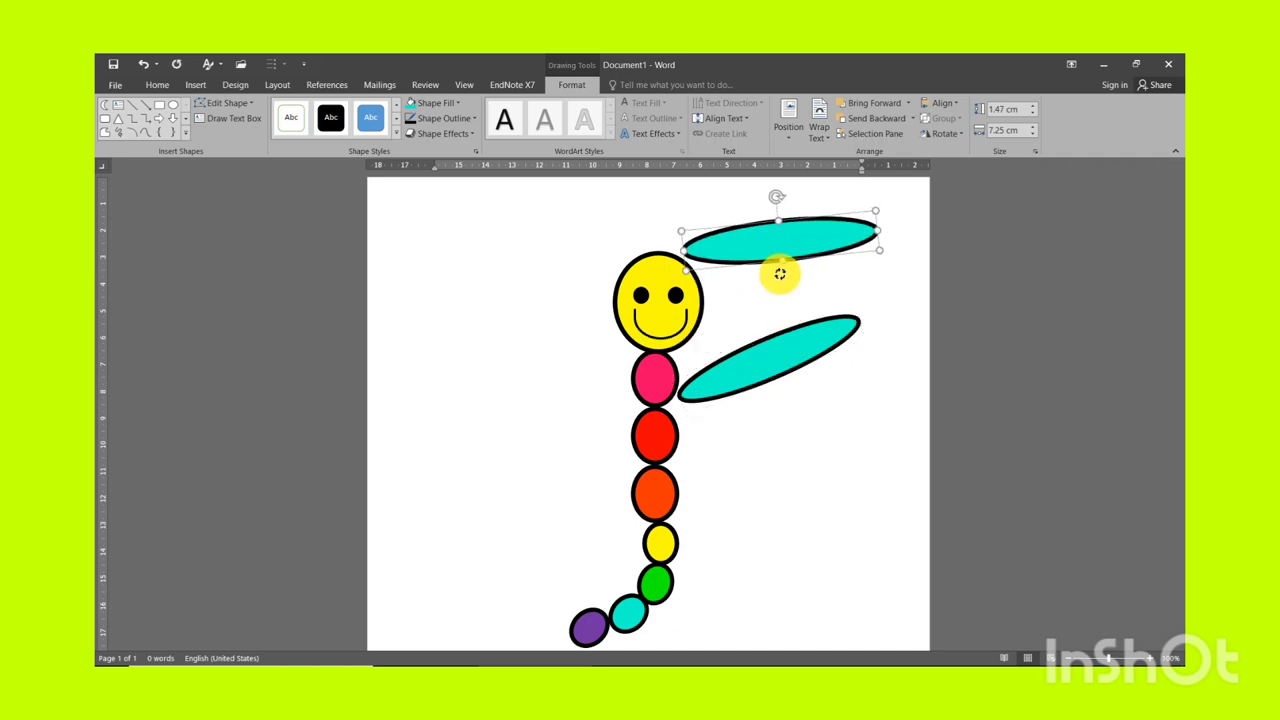
left_click_drag(743, 243, 740, 412)
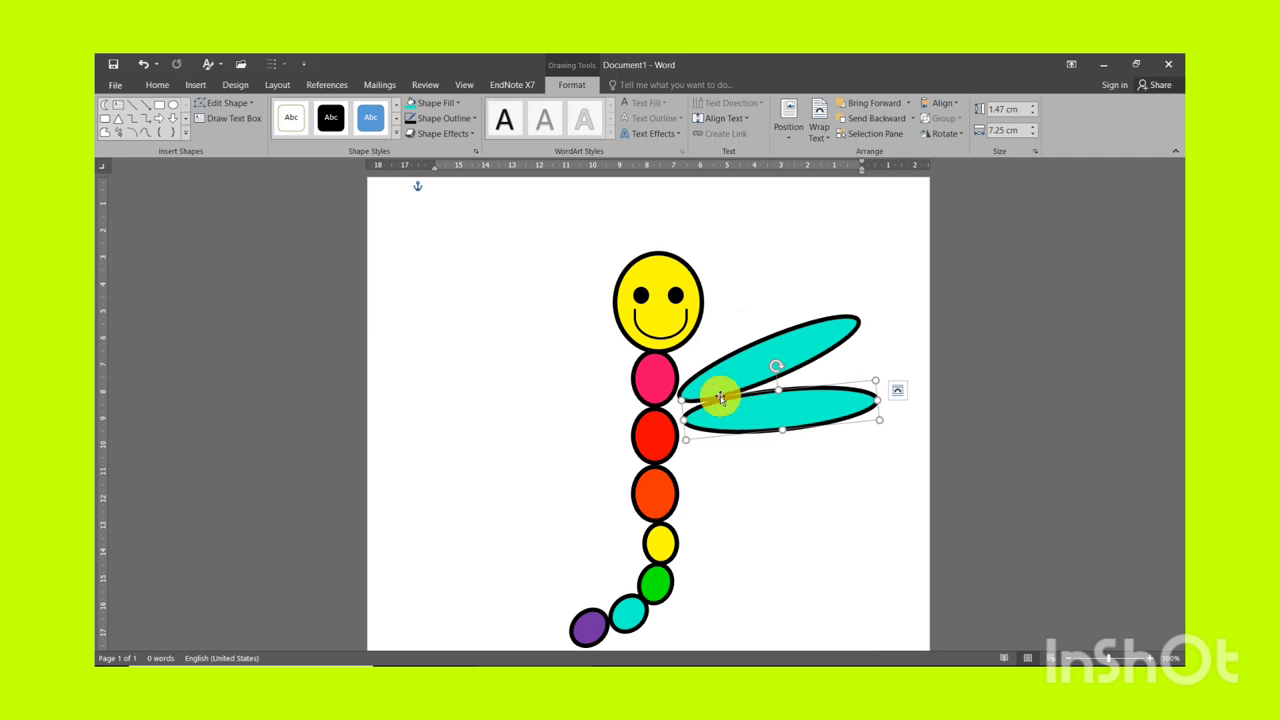
Step: Copy the upper right wing, turn the copy into its mirrored tilt and place it against the pink oval's left side
left_click(712, 385)
key("ctrl+c")
key("ctrl+v")
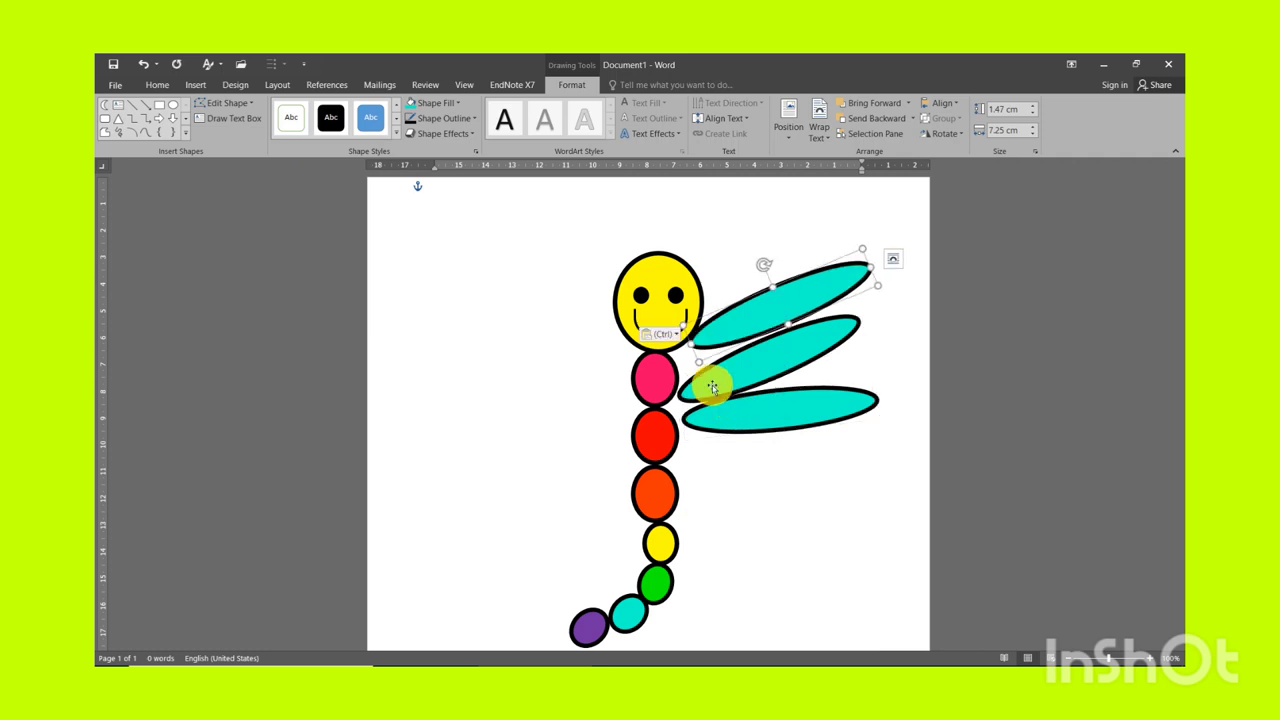
left_click_drag(765, 263, 737, 337)
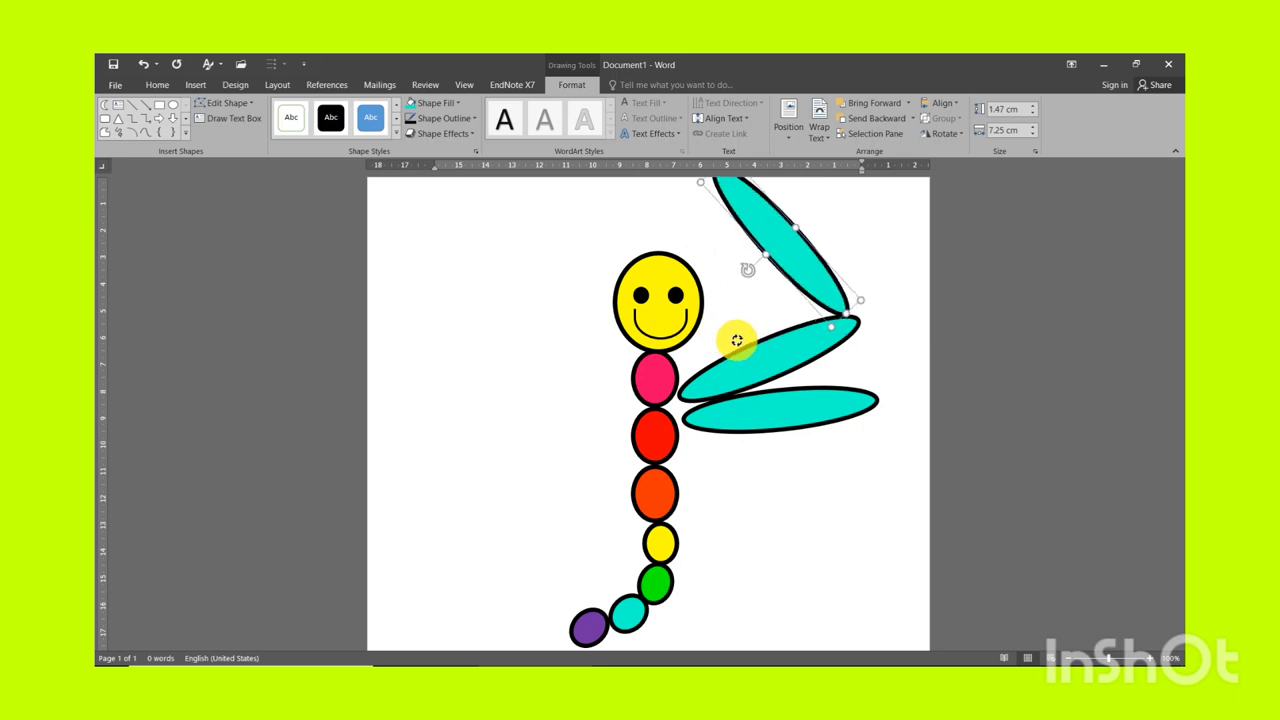
left_click_drag(778, 237, 532, 399)
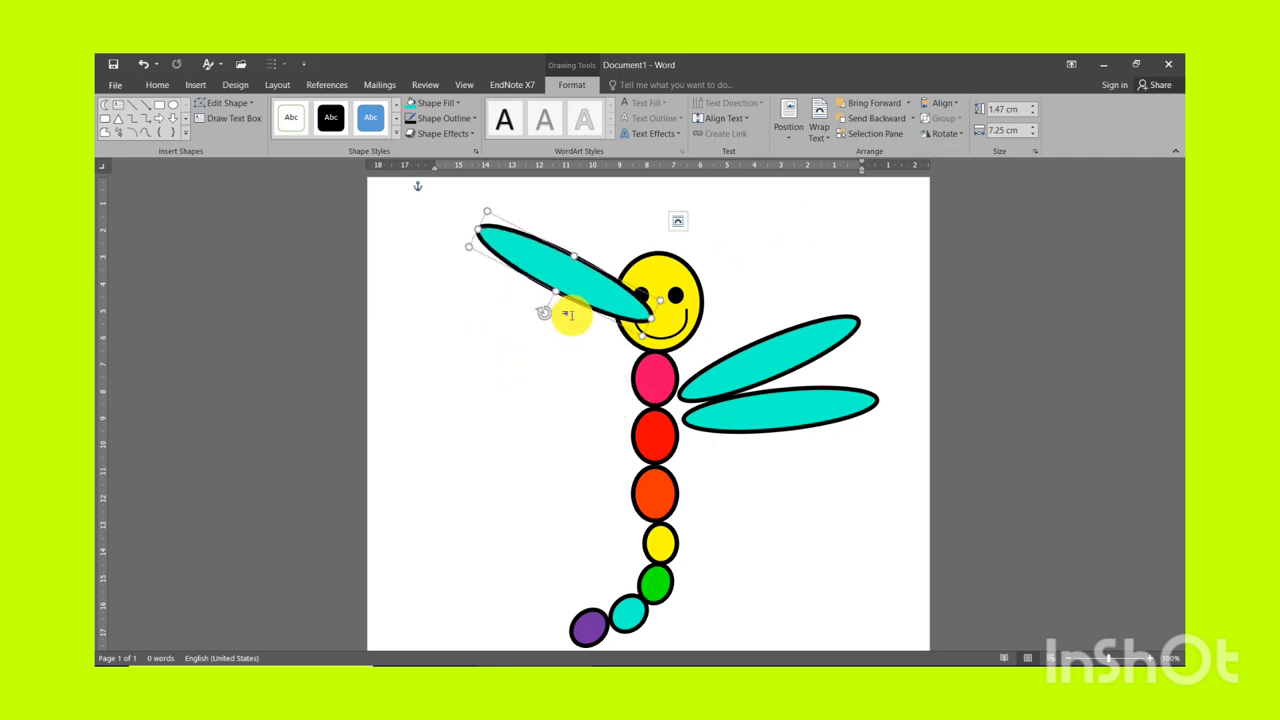
left_click_drag(578, 284, 562, 366)
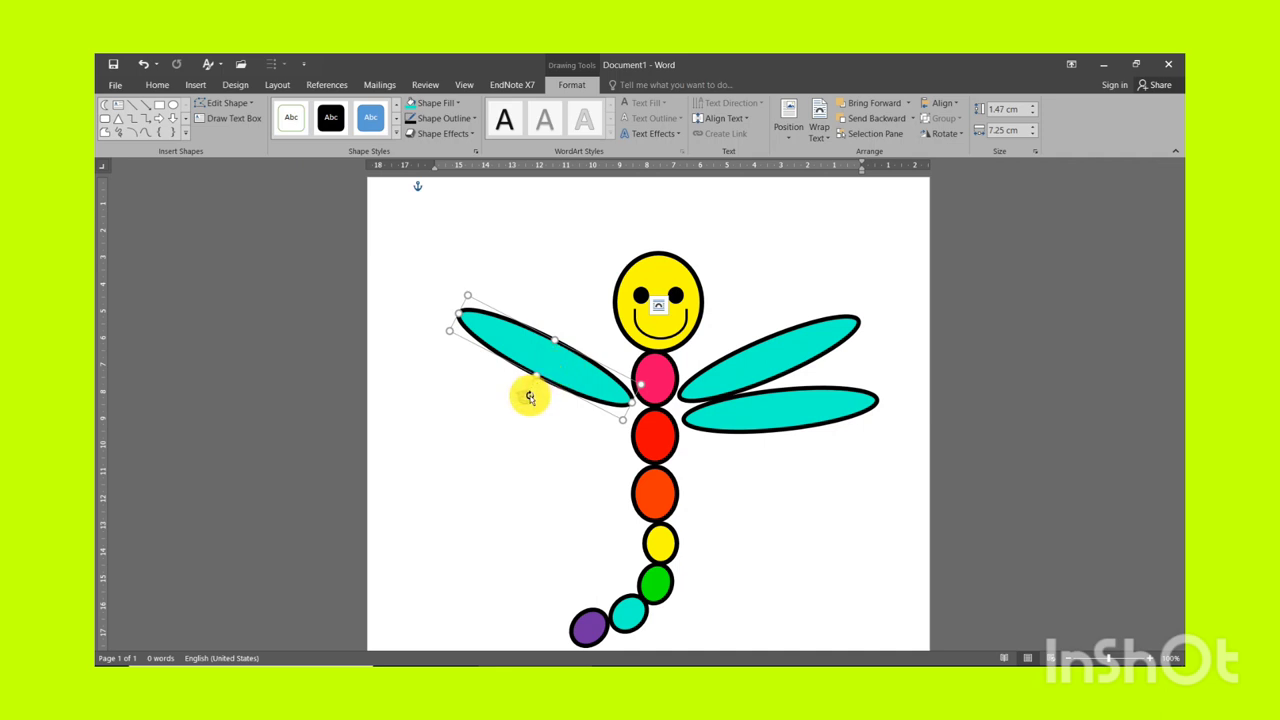
key("ctrl+z")
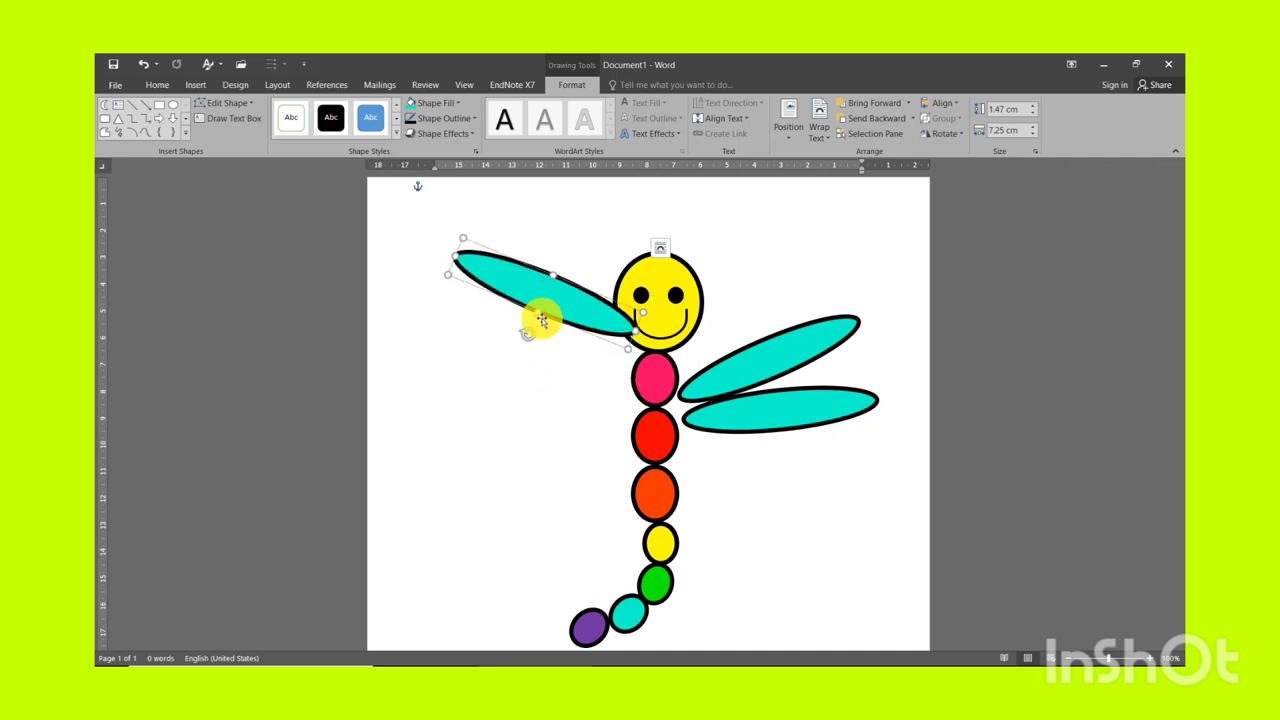
left_click_drag(566, 299, 564, 367)
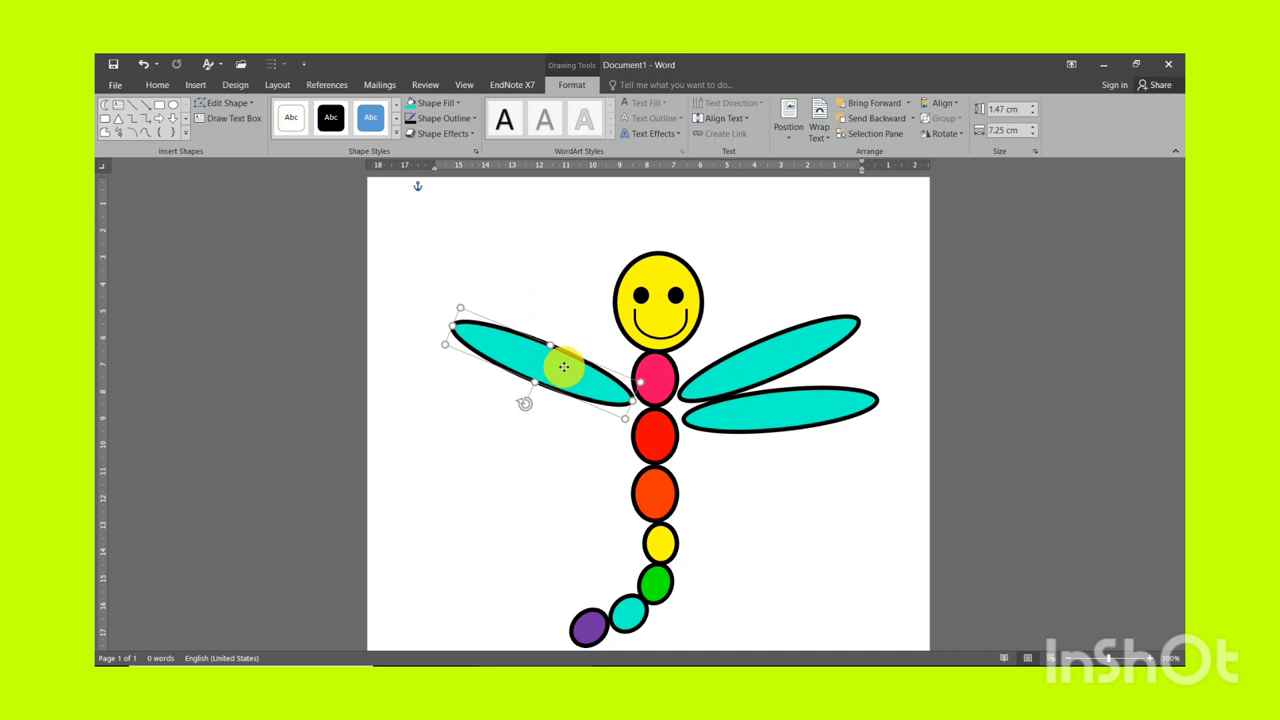
left_click_drag(564, 367, 564, 367)
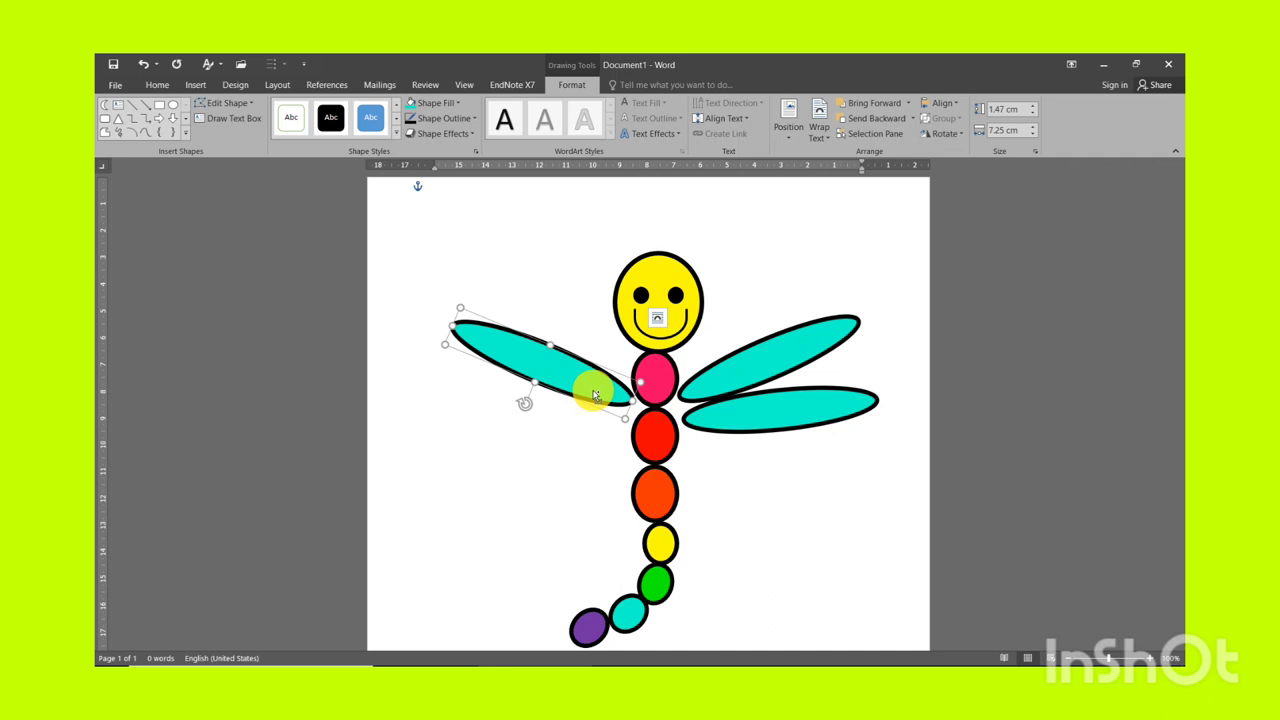
Step: Add another copy of the wing, tilt it nearly flat and place it beneath the upper left wing
key("ctrl+v")
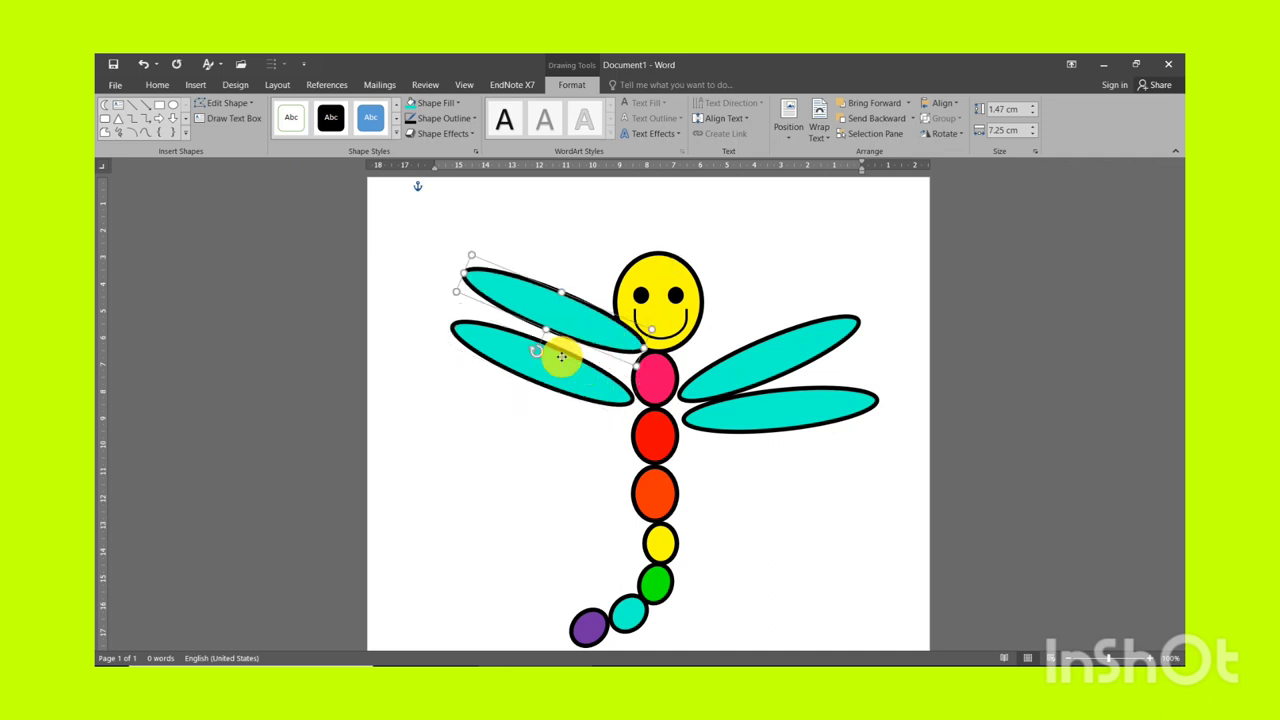
left_click_drag(562, 357, 549, 400)
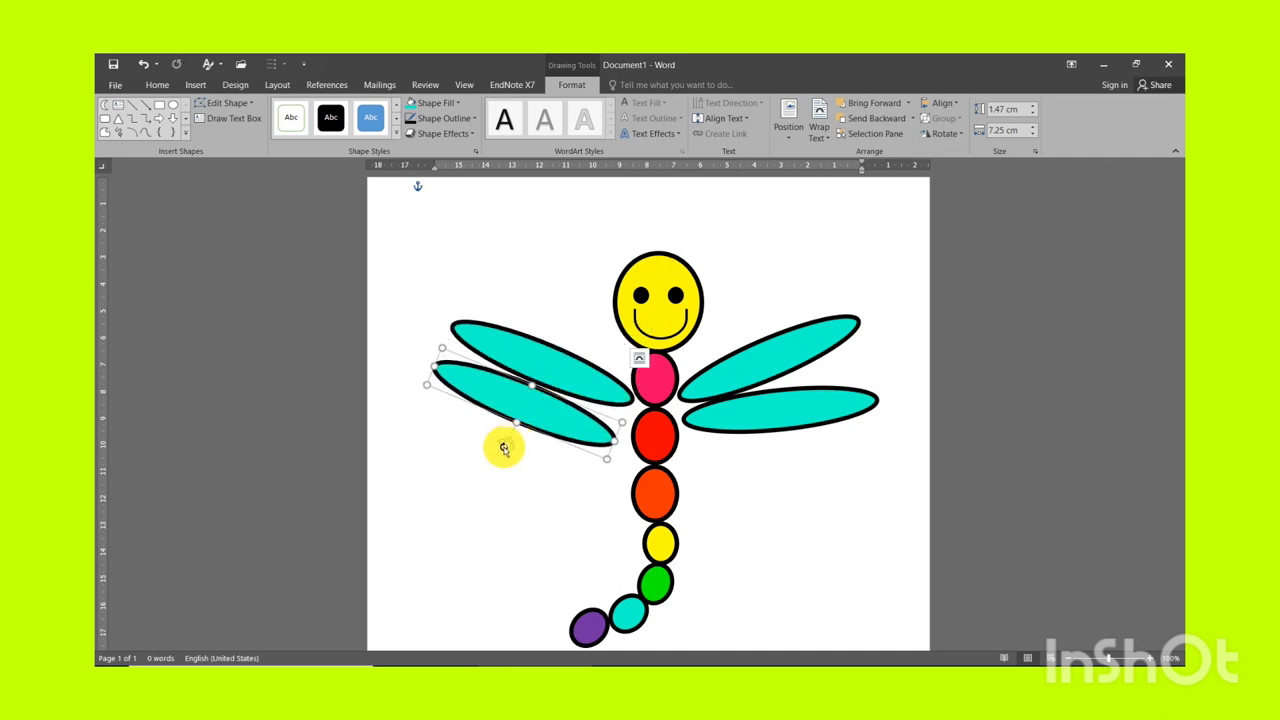
left_click_drag(504, 447, 508, 460)
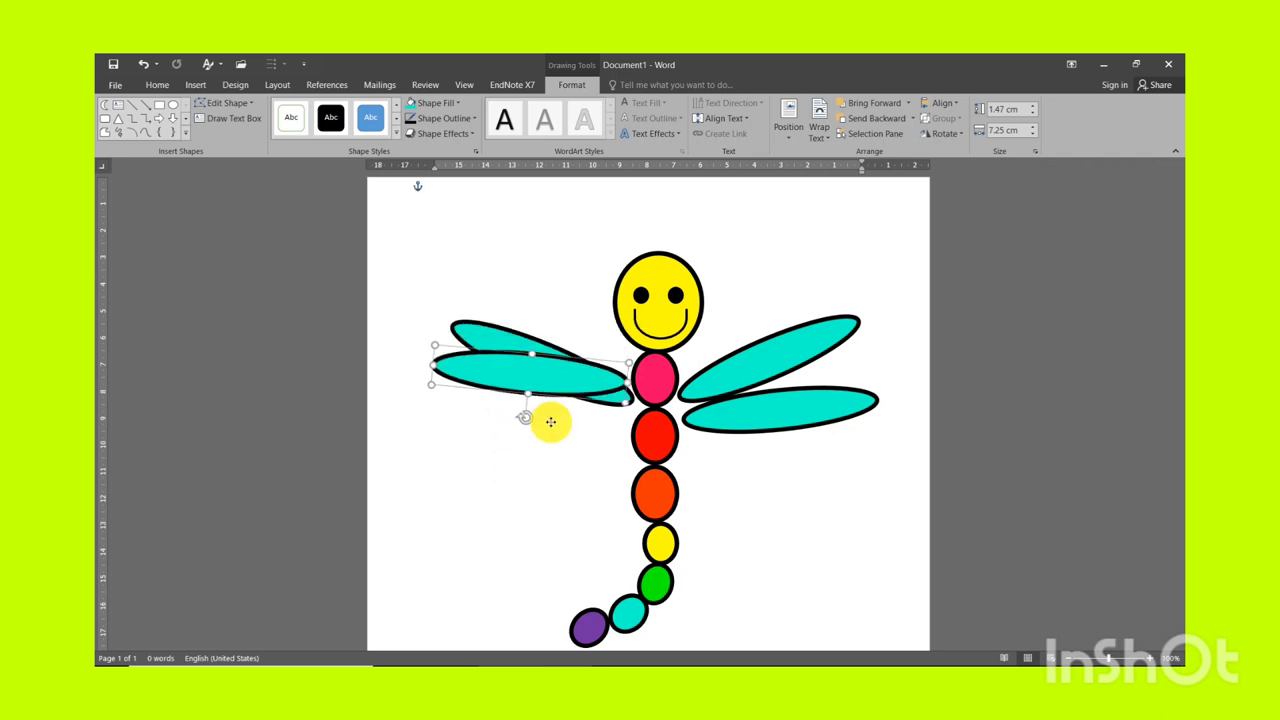
left_click_drag(550, 422, 553, 411)
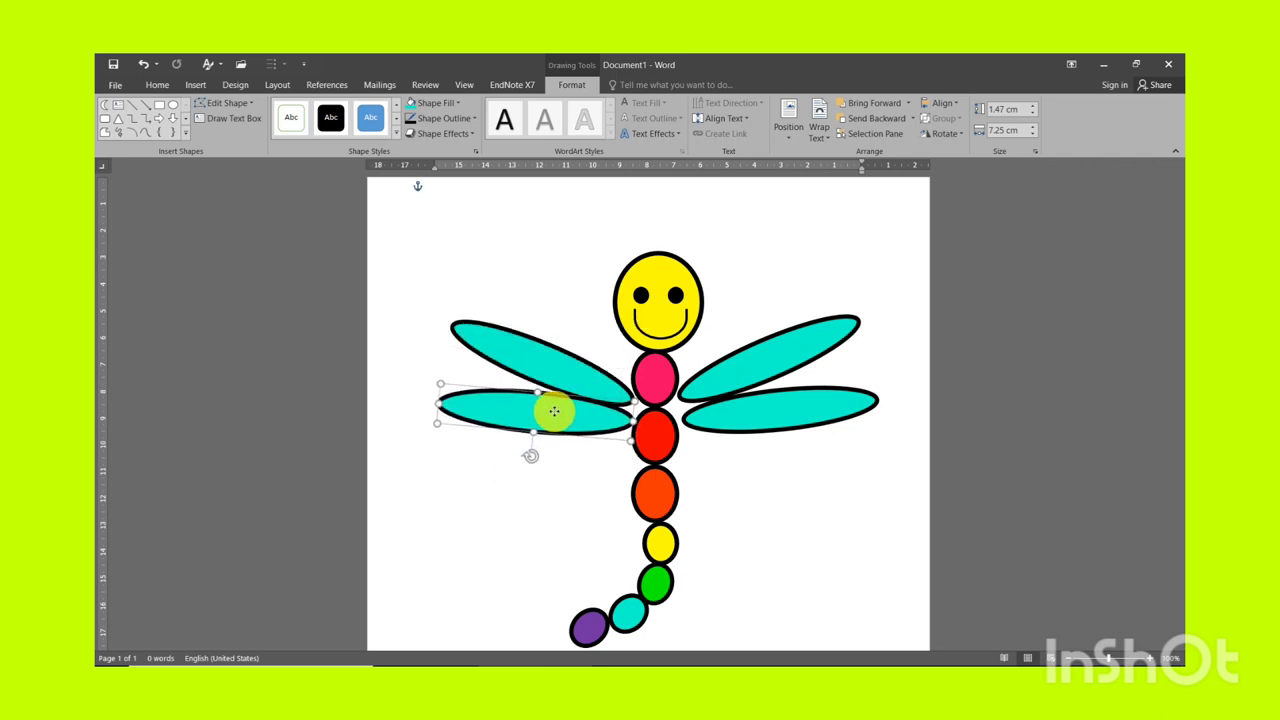
left_click(745, 291)
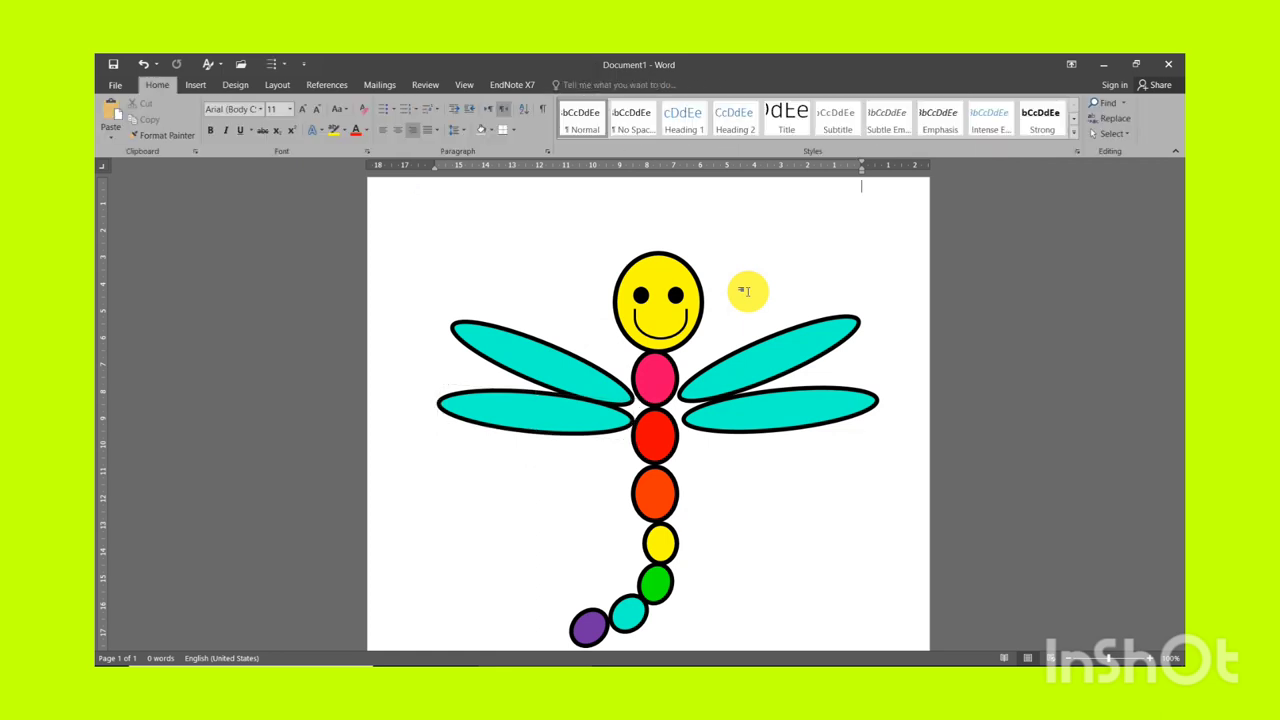
Step: Nudge both right wings and the upper left wing slightly inward so their inner ends meet the body
left_click(757, 360)
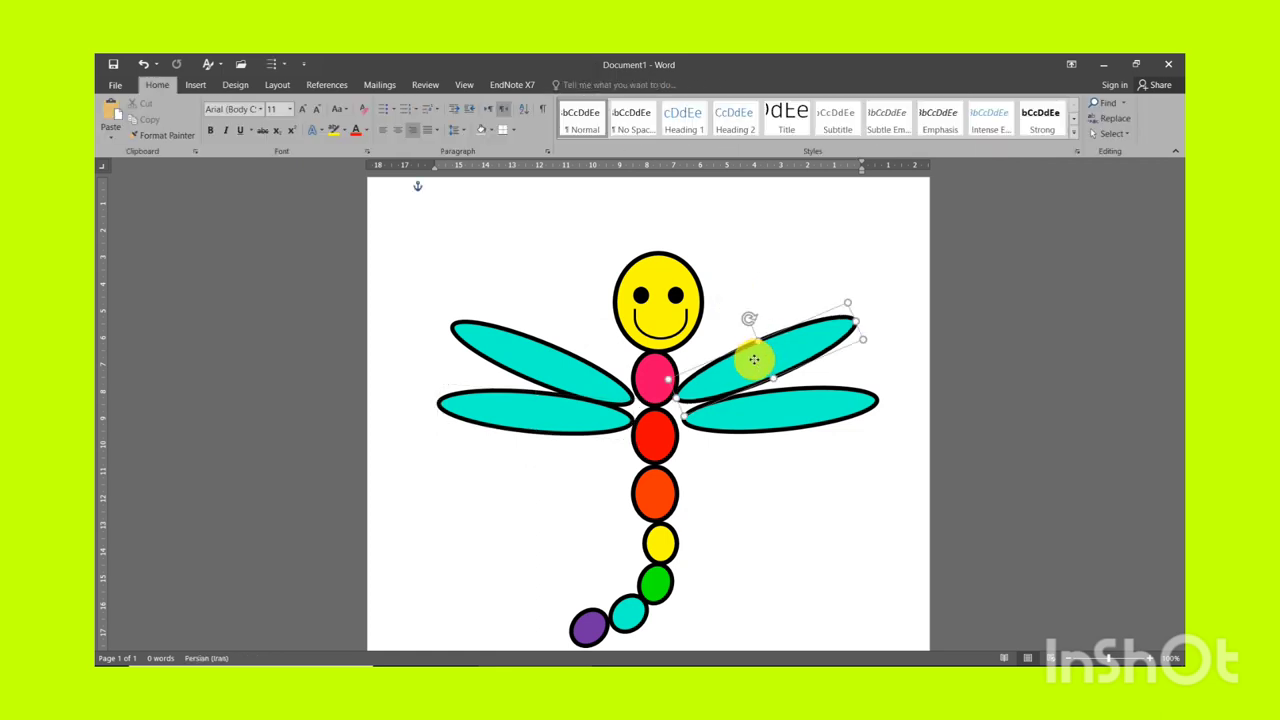
left_click(750, 418)
left_click_drag(750, 418, 744, 420)
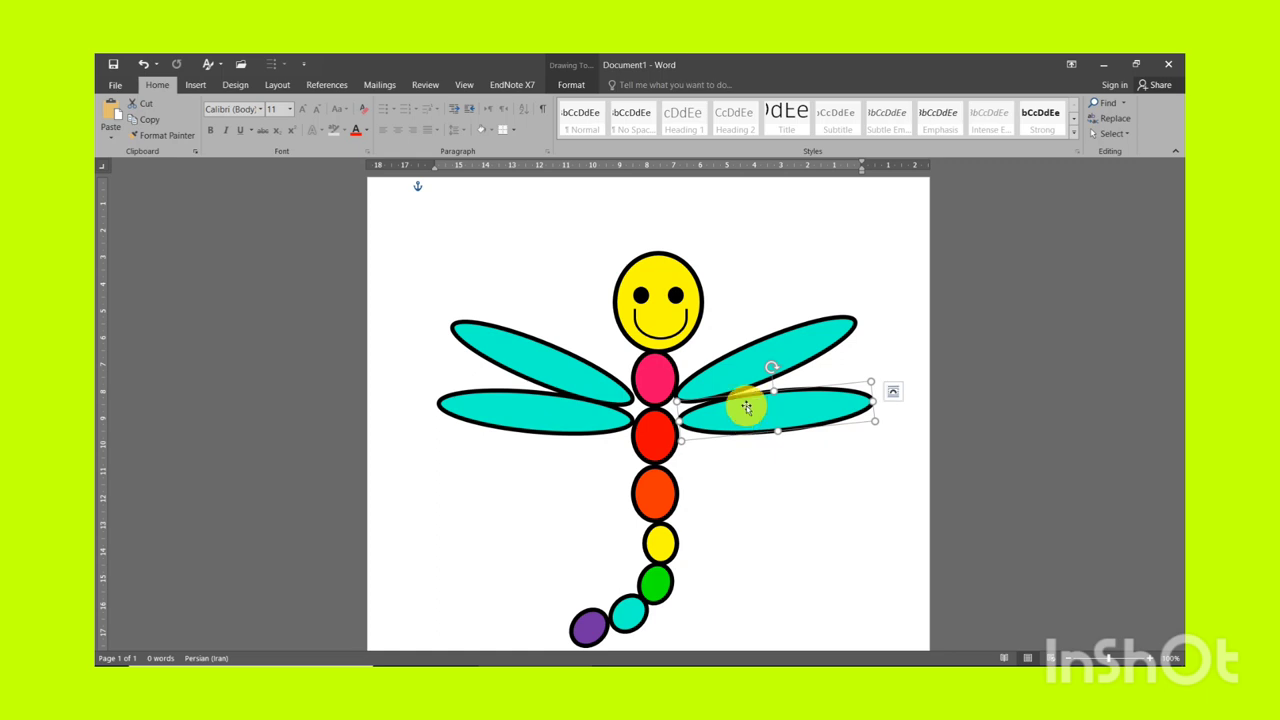
left_click(717, 333)
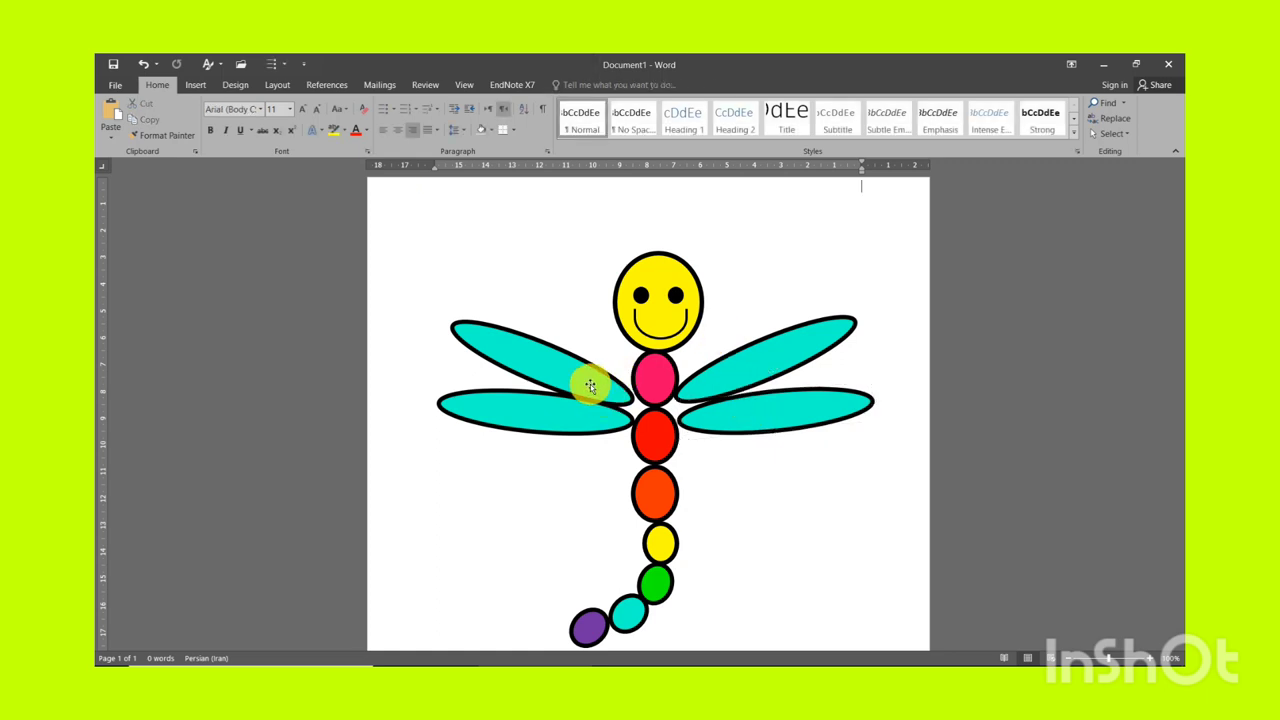
left_click_drag(590, 384, 595, 401)
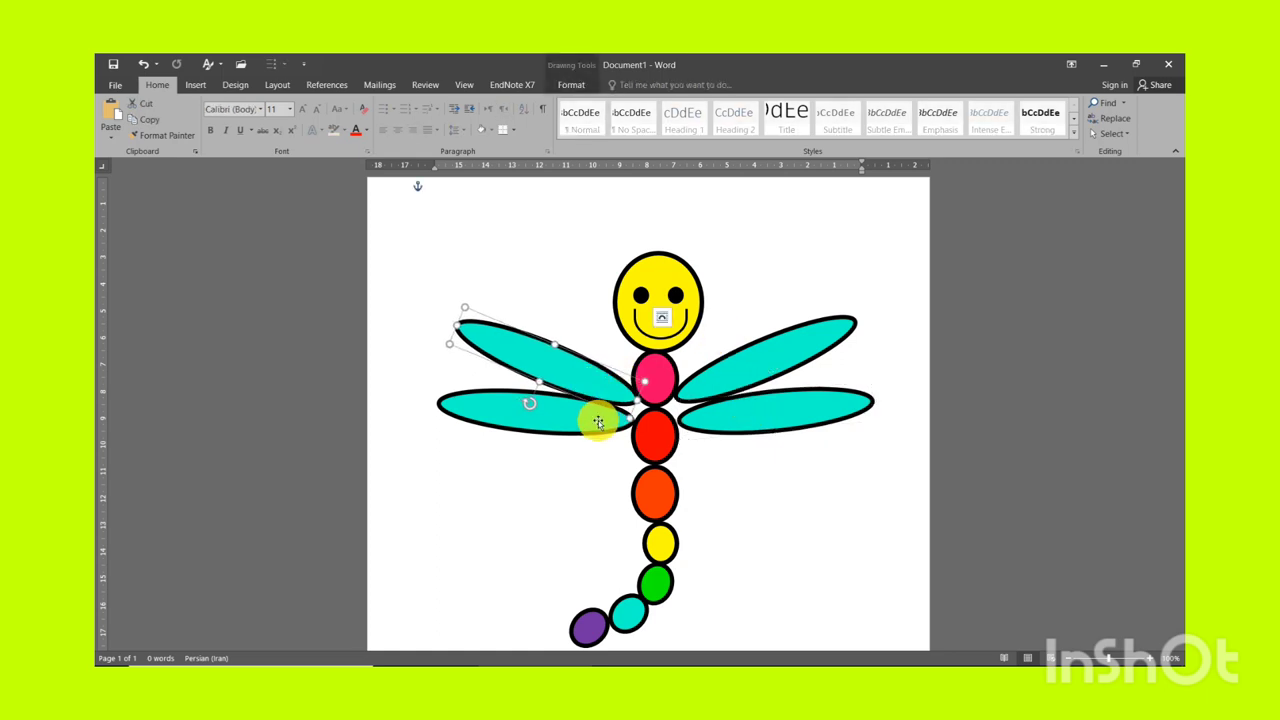
left_click(597, 422)
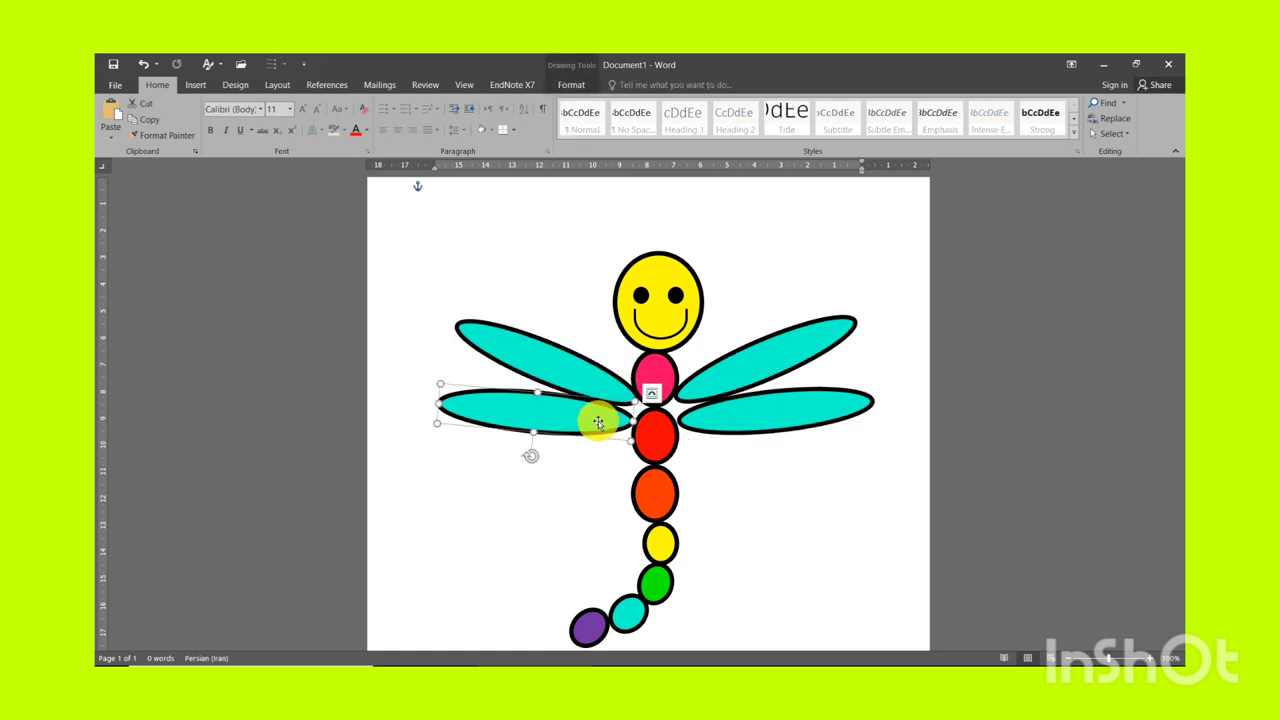
left_click(784, 290)
Step: Draw an Arc above the head as an antenna, size it to about 2.1 by 3.77 cm and move its inner end to the head
left_click(195, 84)
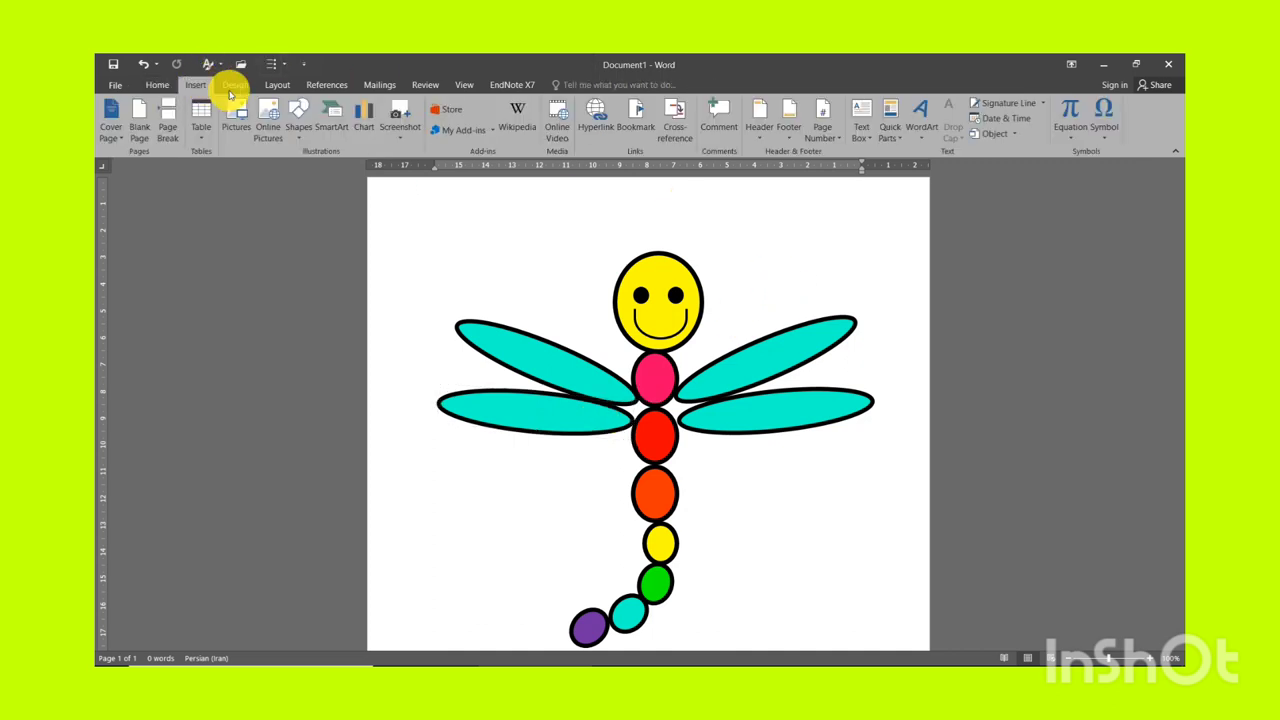
left_click(298, 115)
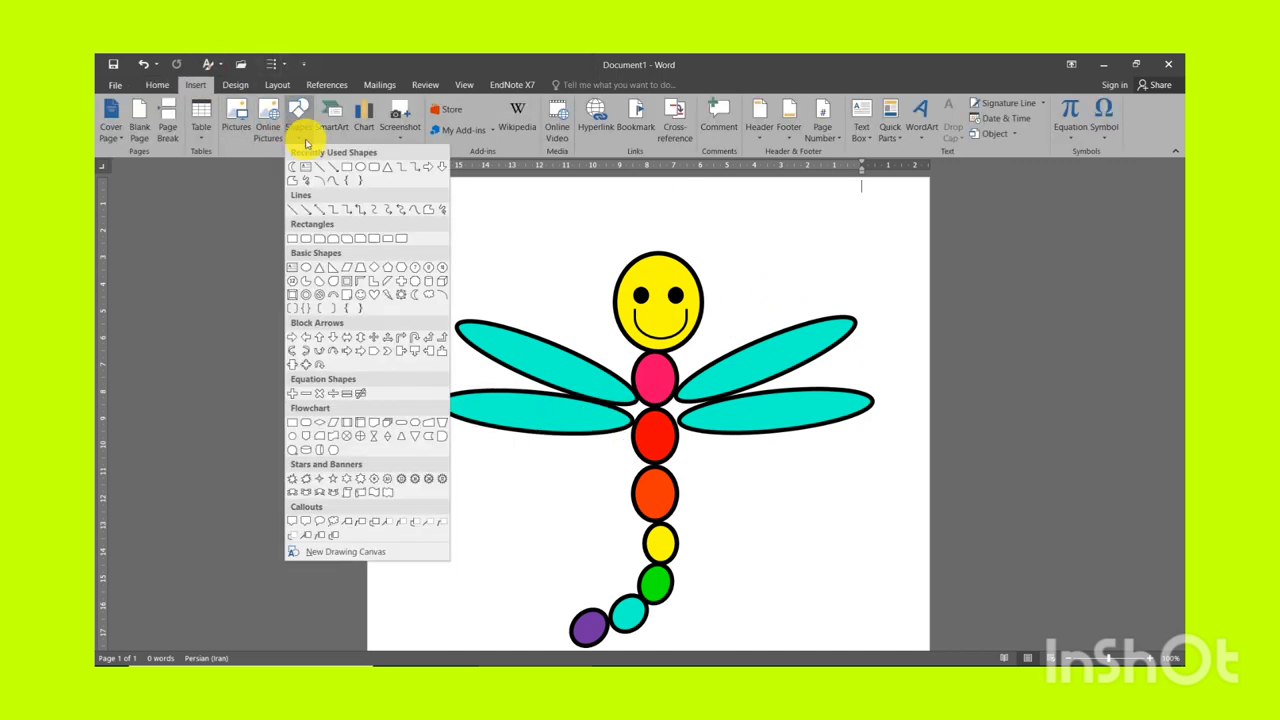
left_click(318, 180)
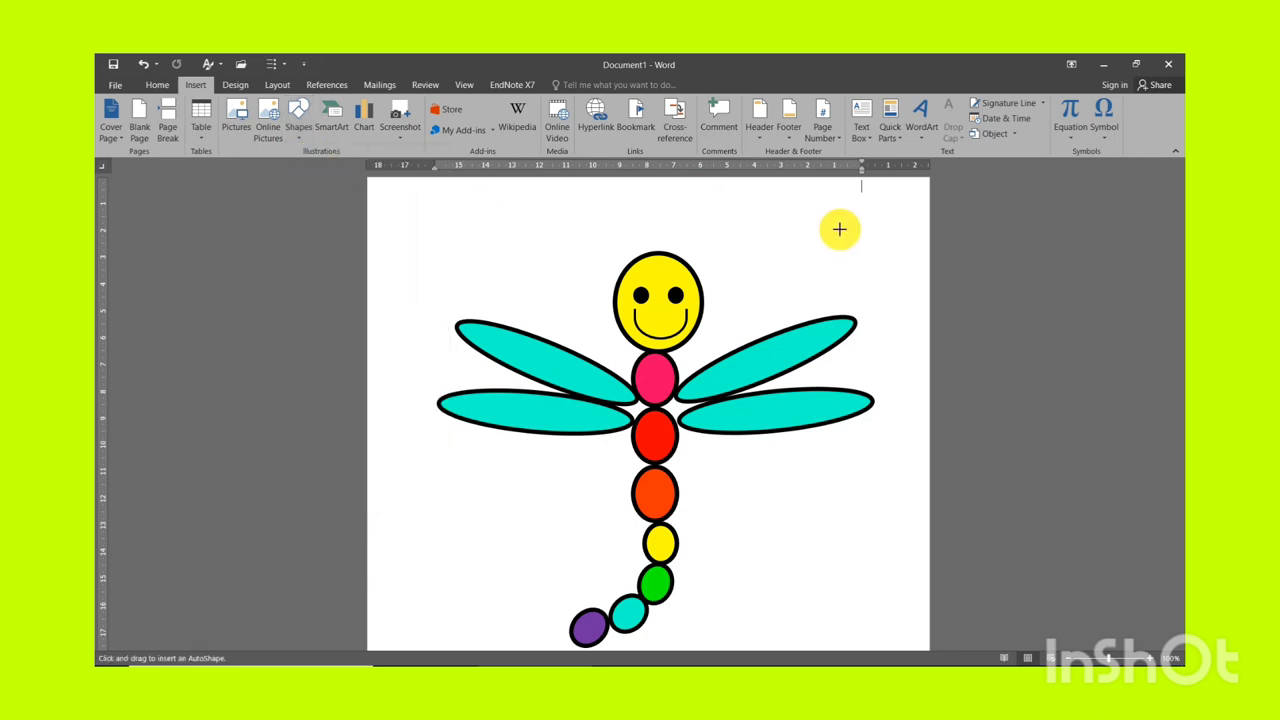
mouse_move(709, 226)
left_mouse_down()
mouse_move(714, 195)
mouse_move(720, 206)
left_mouse_up()
left_click(674, 242)
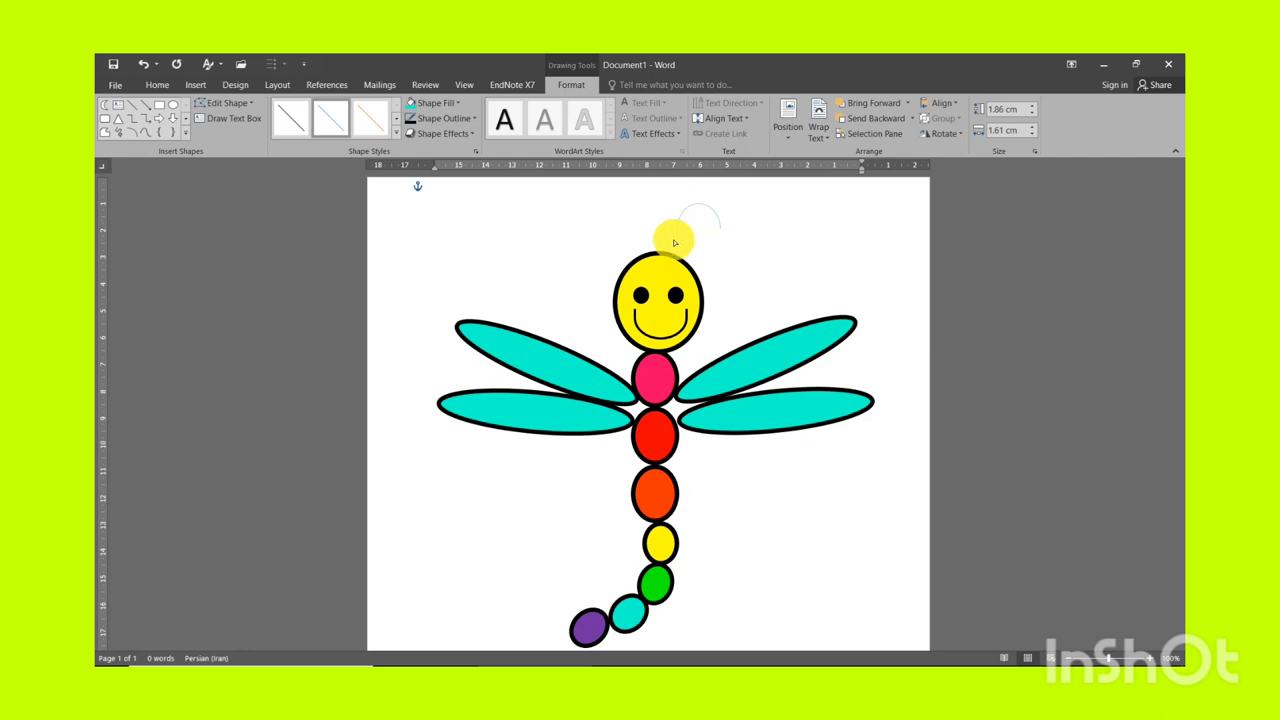
left_click(710, 216)
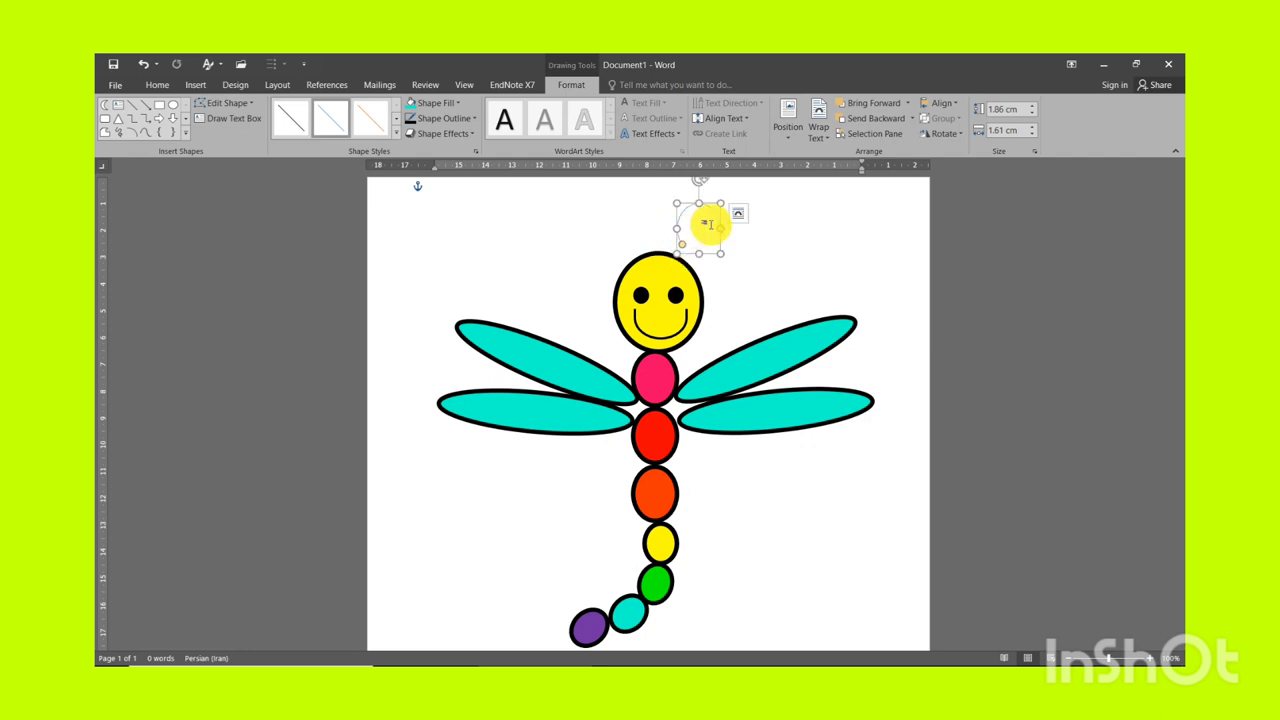
left_click_drag(724, 203, 779, 197)
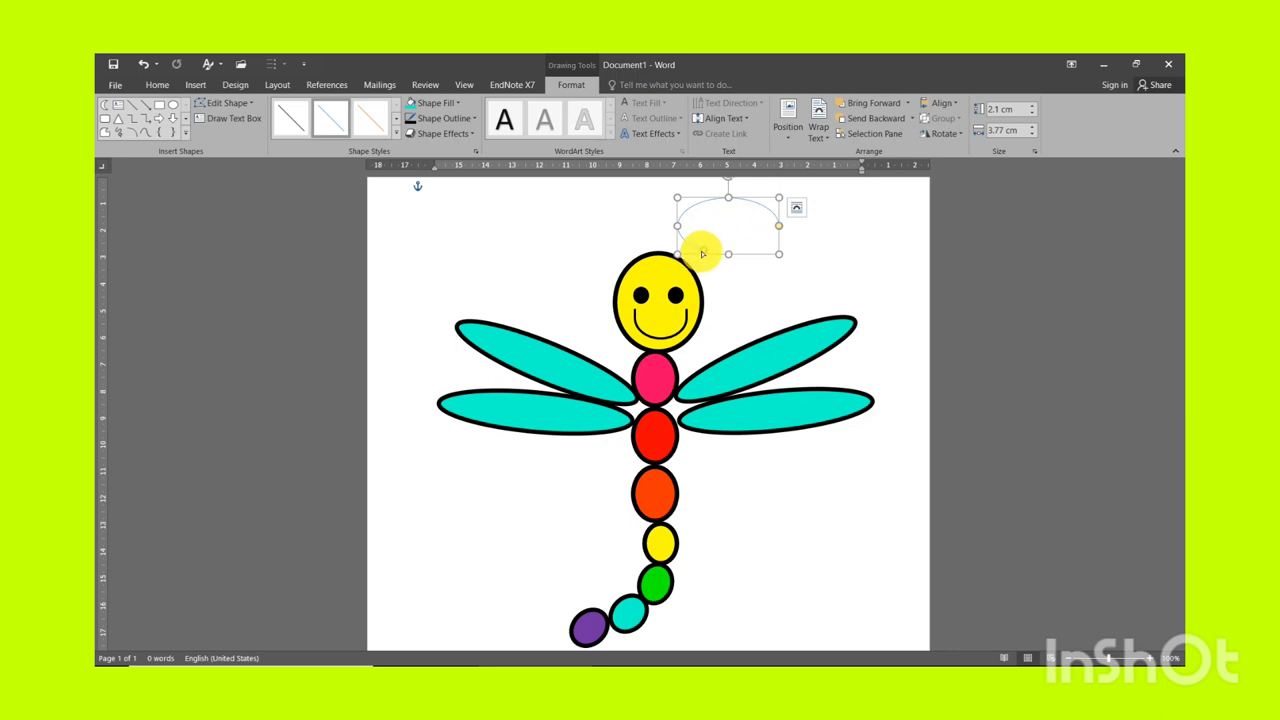
left_click_drag(704, 253, 690, 219)
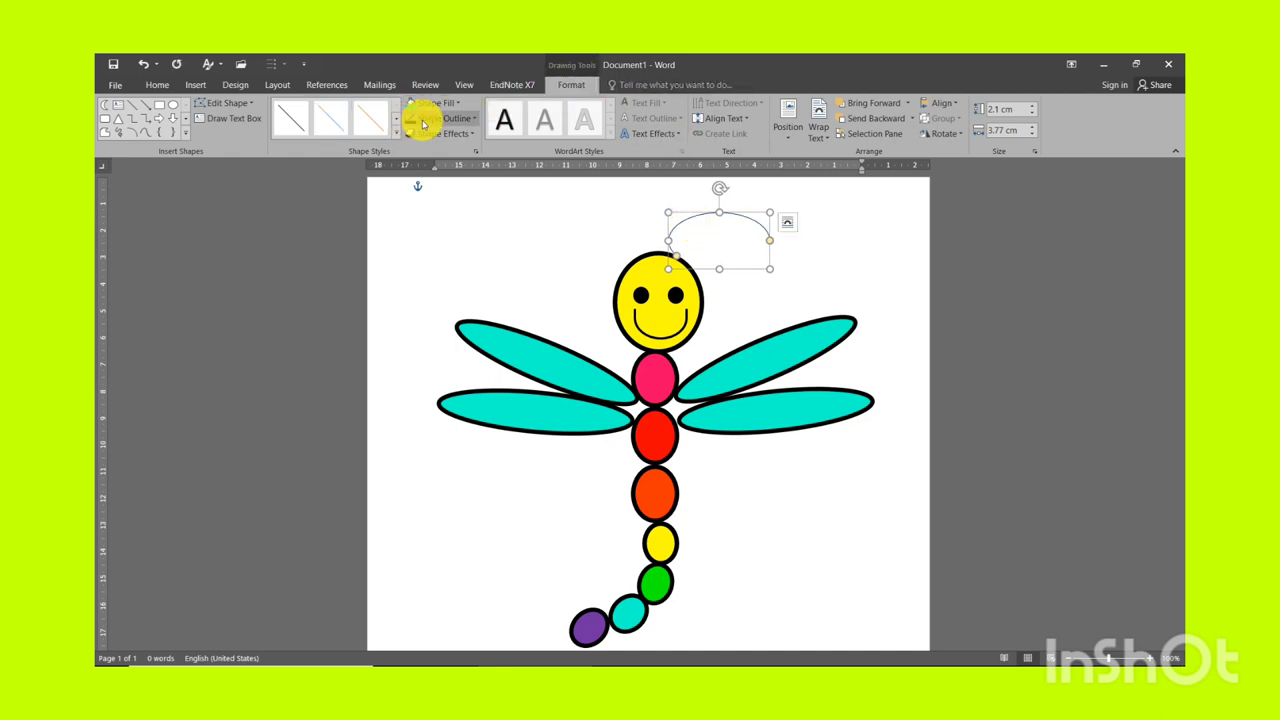
Step: Give the antenna arc a black 4½ pt outline and nudge it down onto the top of the head
left_click(425, 122)
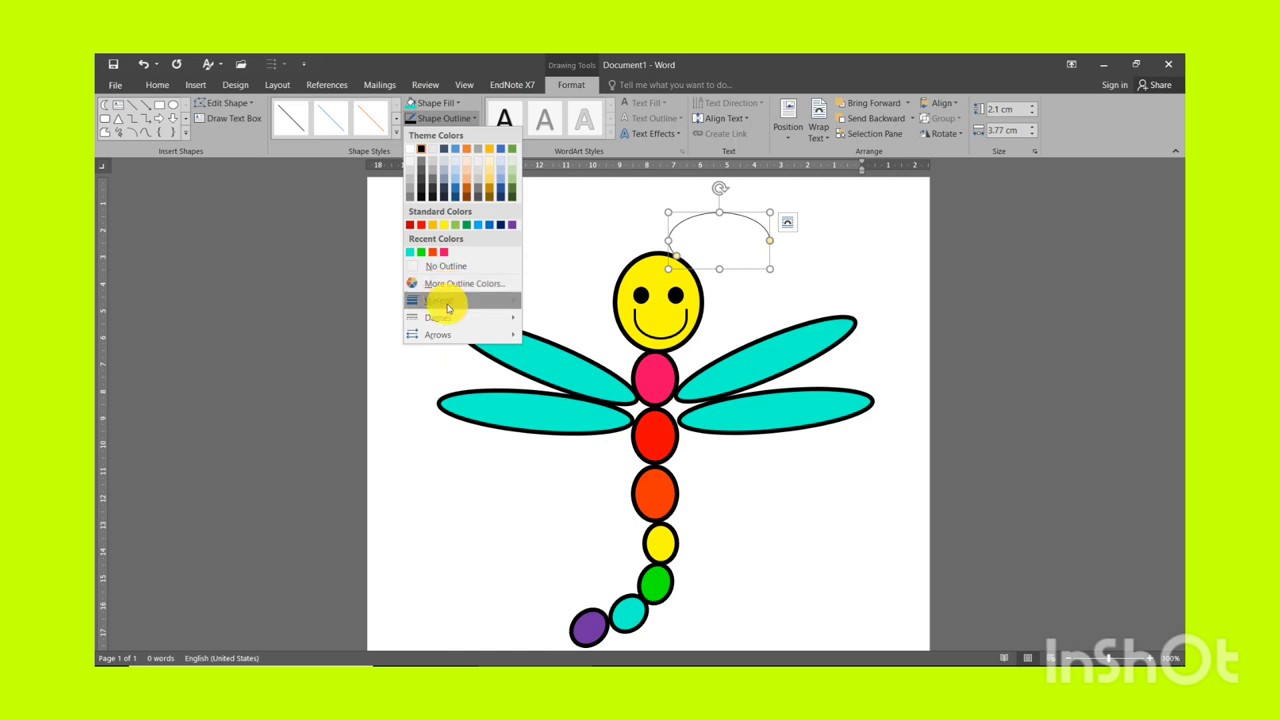
mouse_move(438, 300)
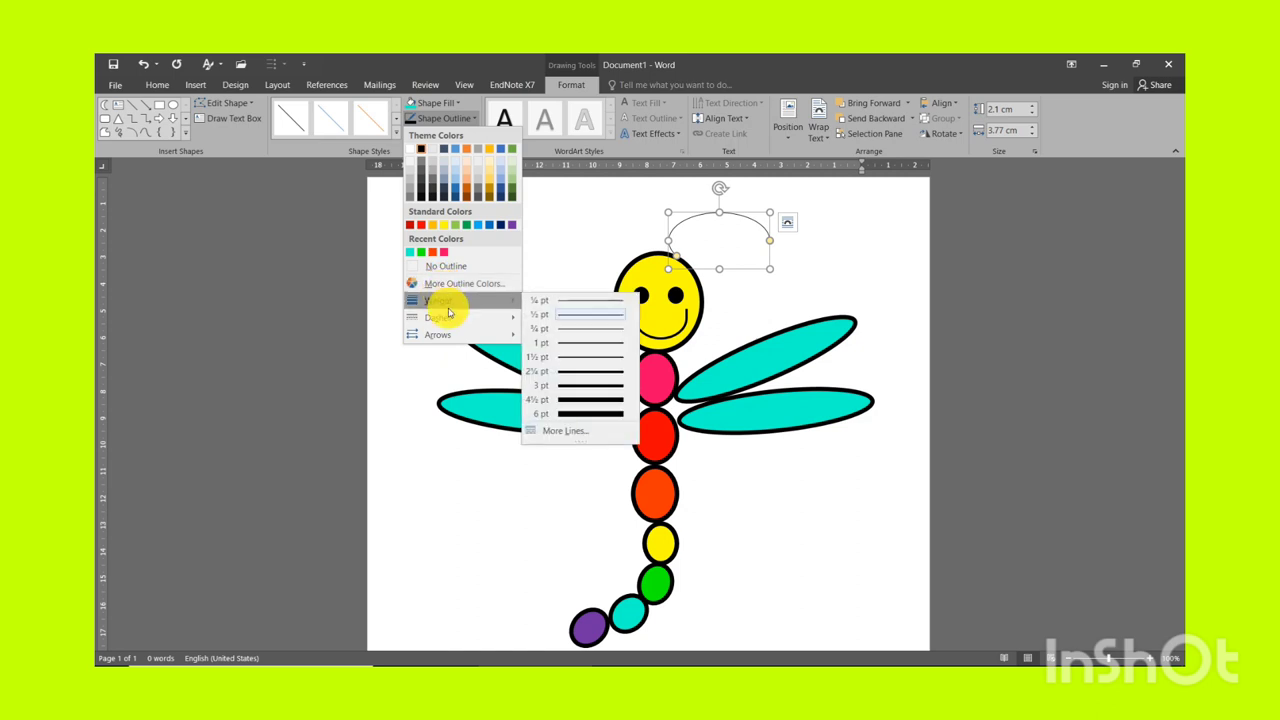
left_click(558, 402)
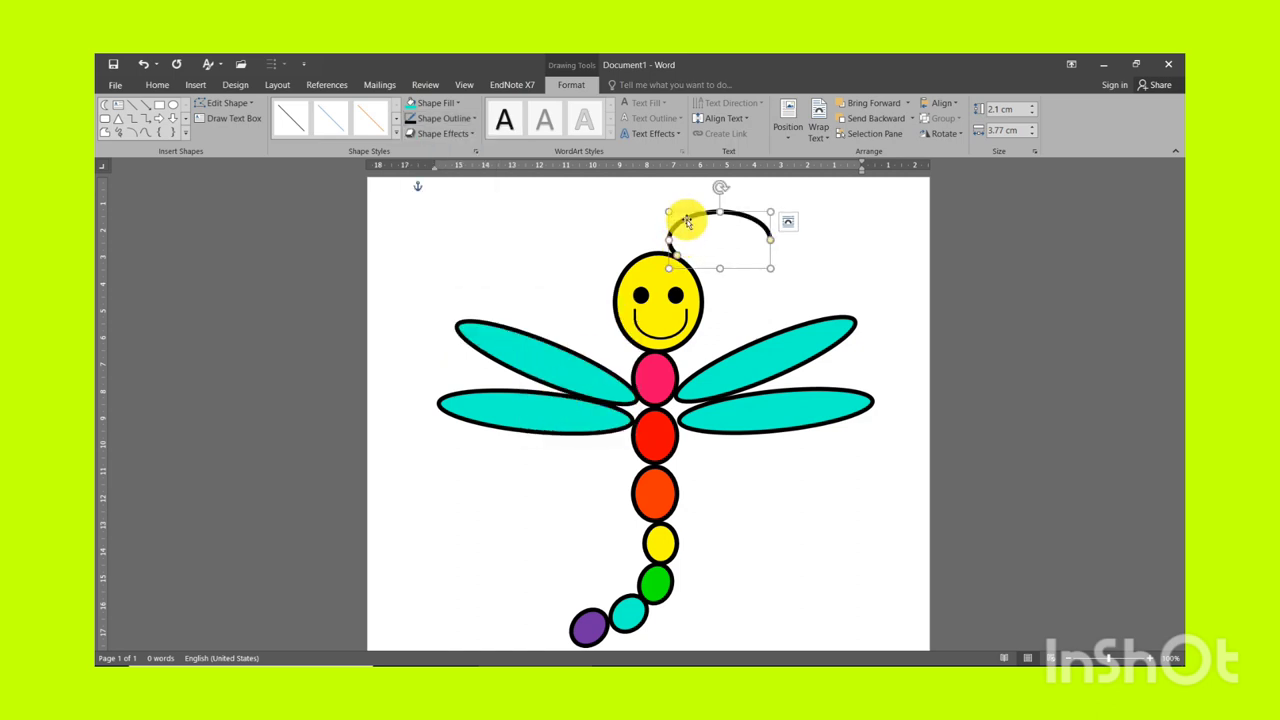
left_click_drag(687, 222, 687, 225)
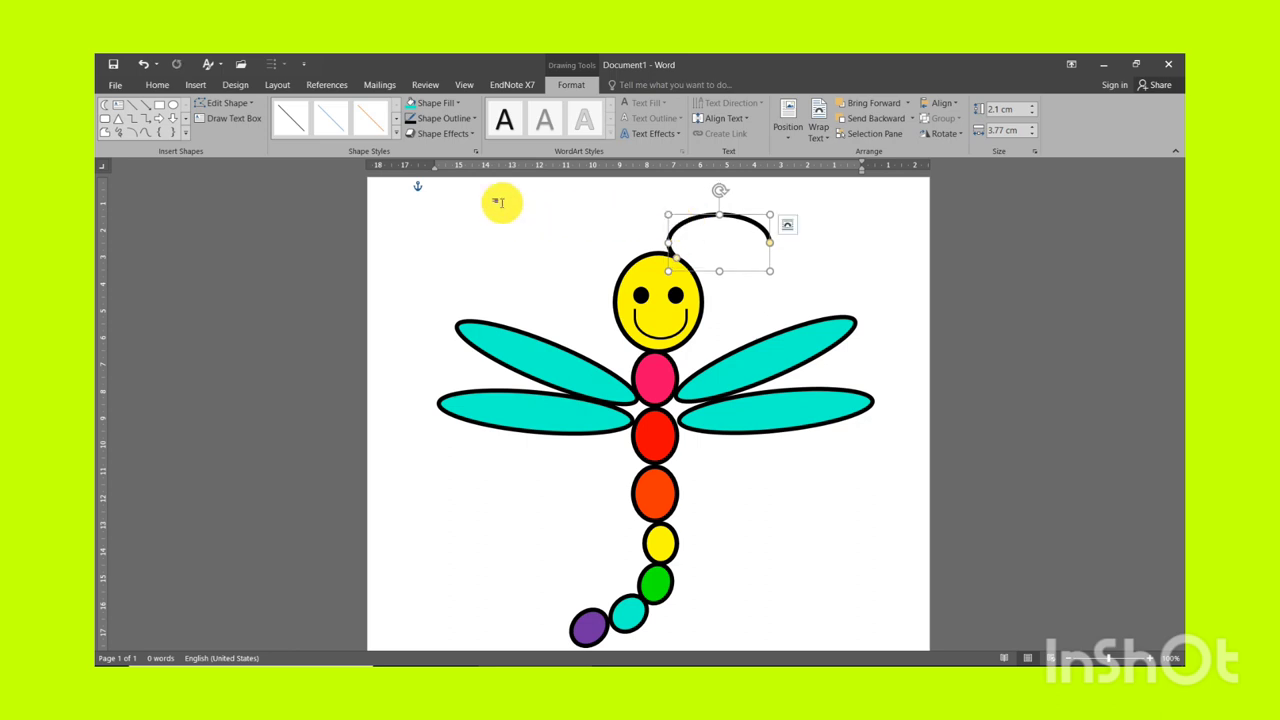
Step: Draw a small oval of about 0.7 by 0.68 cm at the outer end of the antenna
left_click(174, 107)
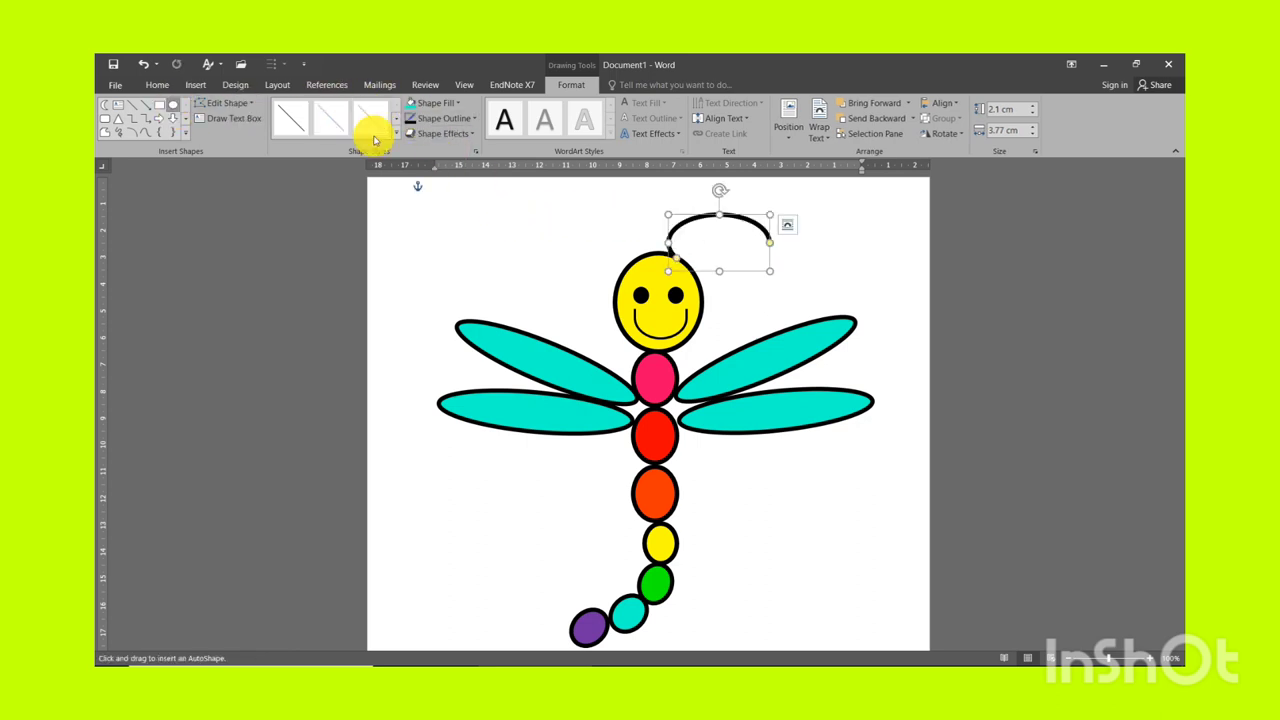
left_click_drag(772, 246, 778, 251)
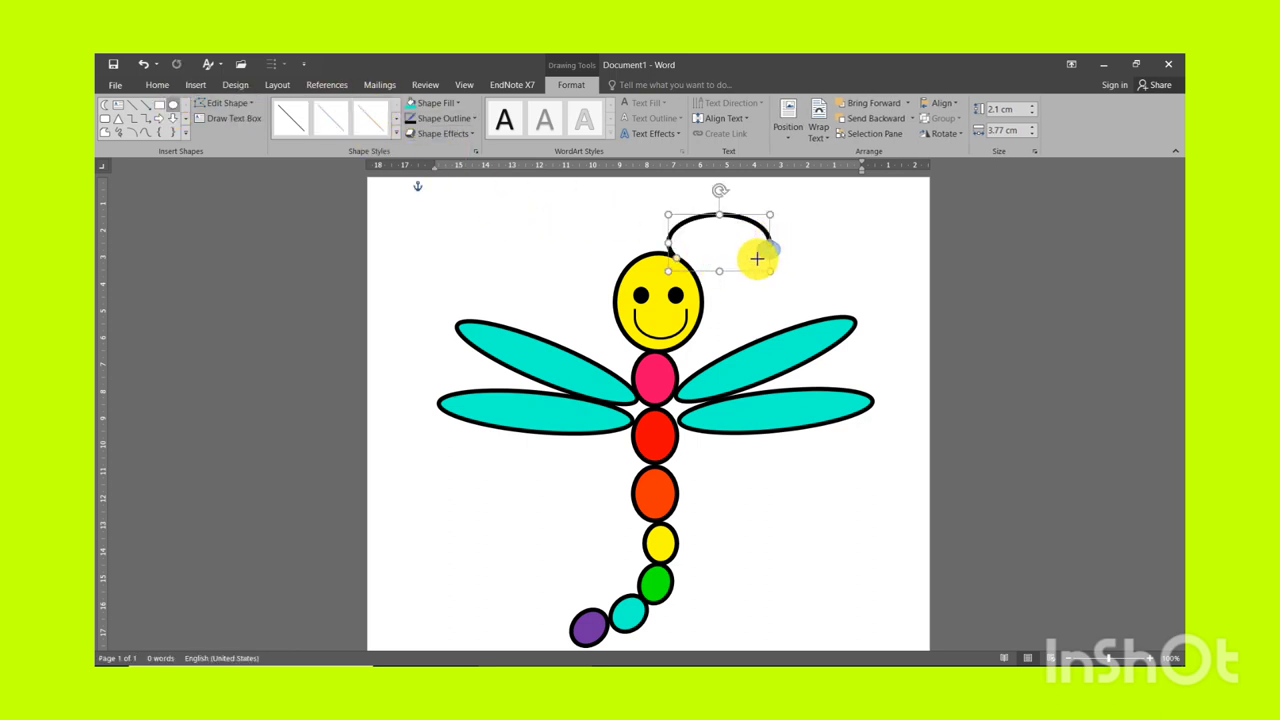
left_click(764, 256)
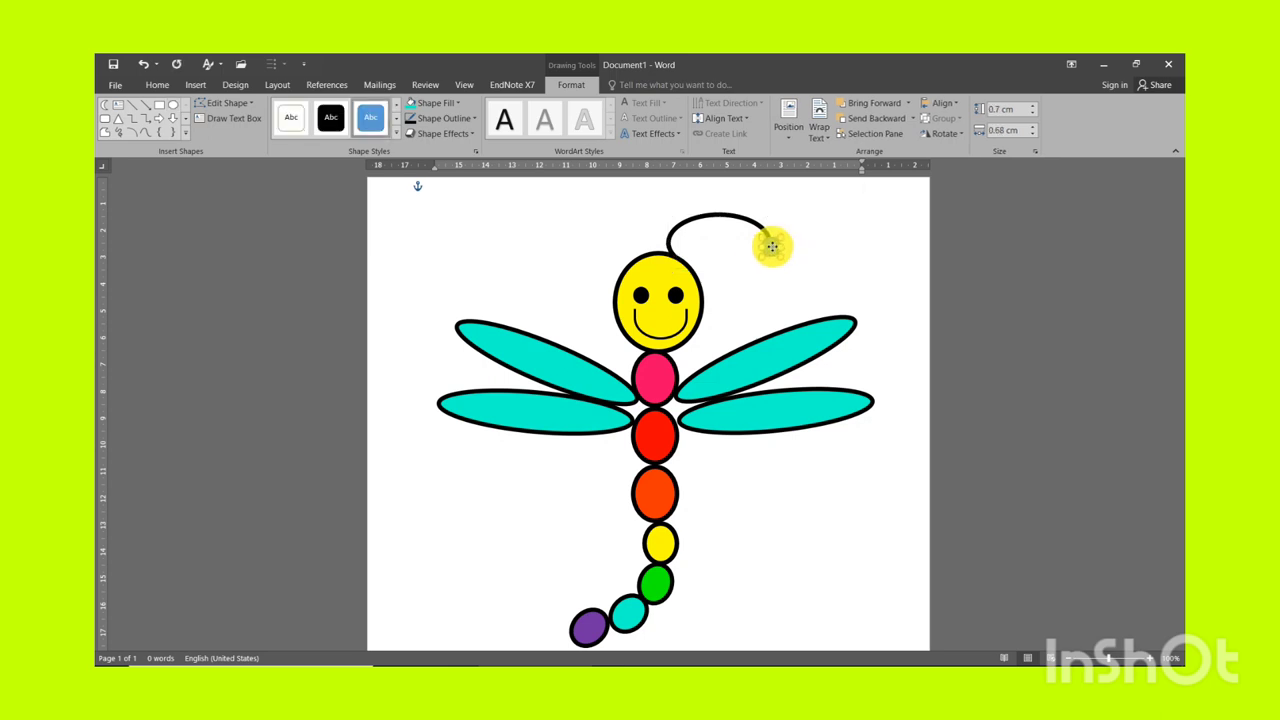
Step: Give the small oval at the antenna tip a black 3 pt outline
left_click(449, 118)
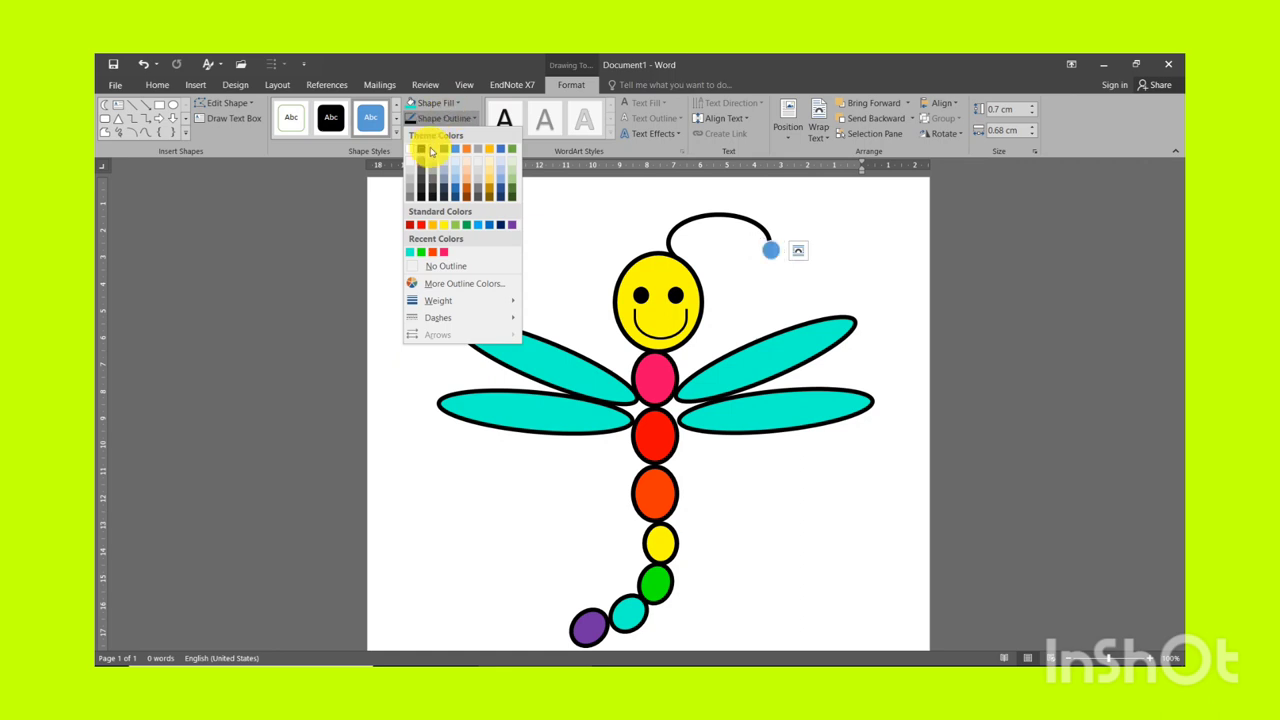
left_click(424, 152)
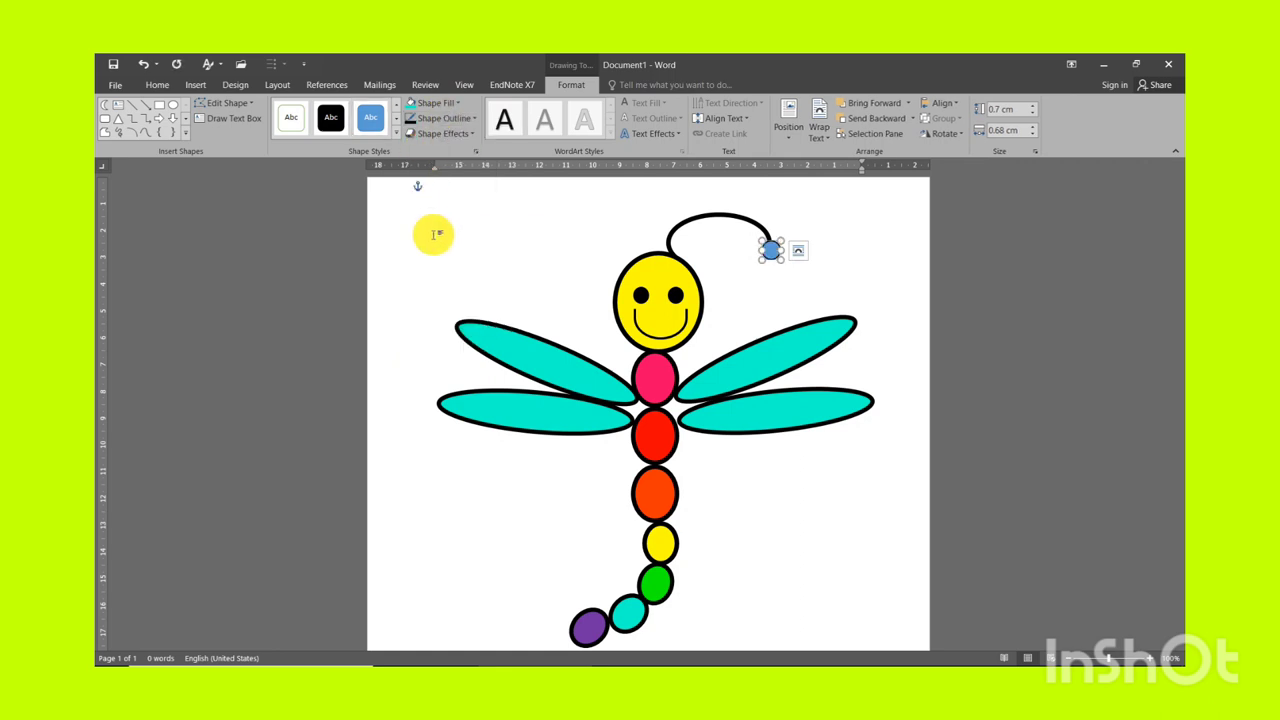
left_click(432, 118)
mouse_move(440, 300)
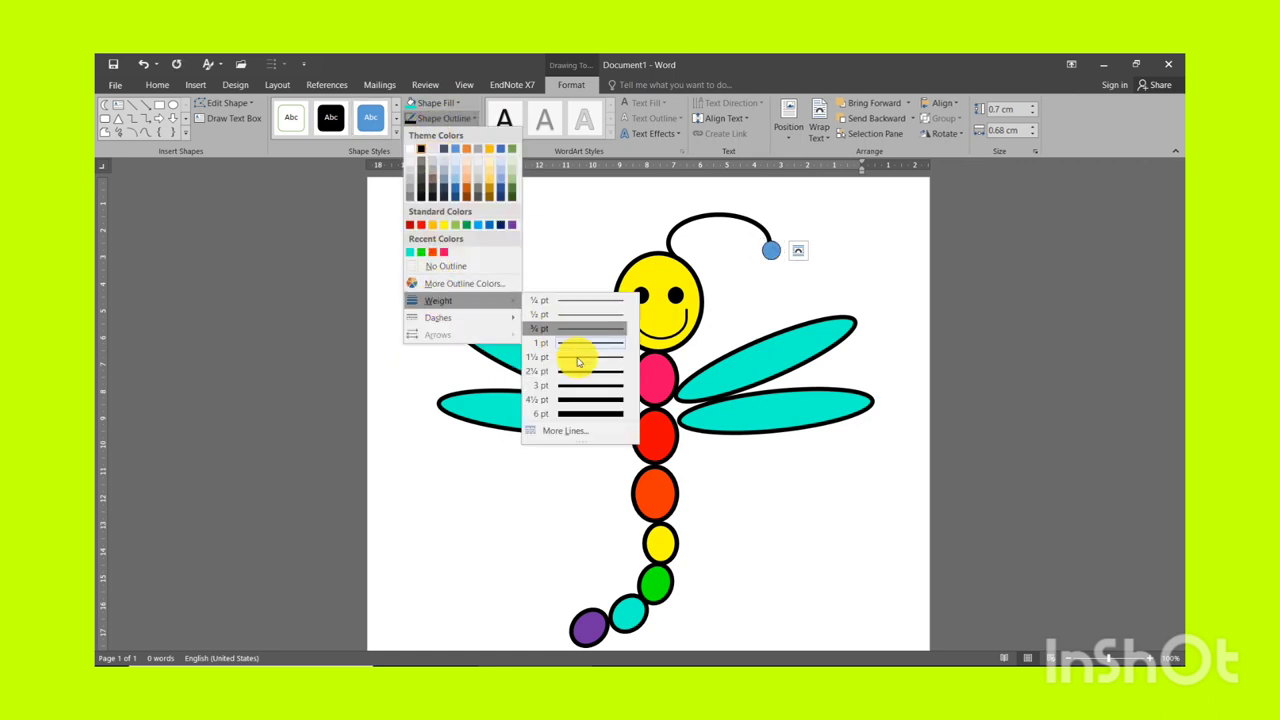
left_click(584, 386)
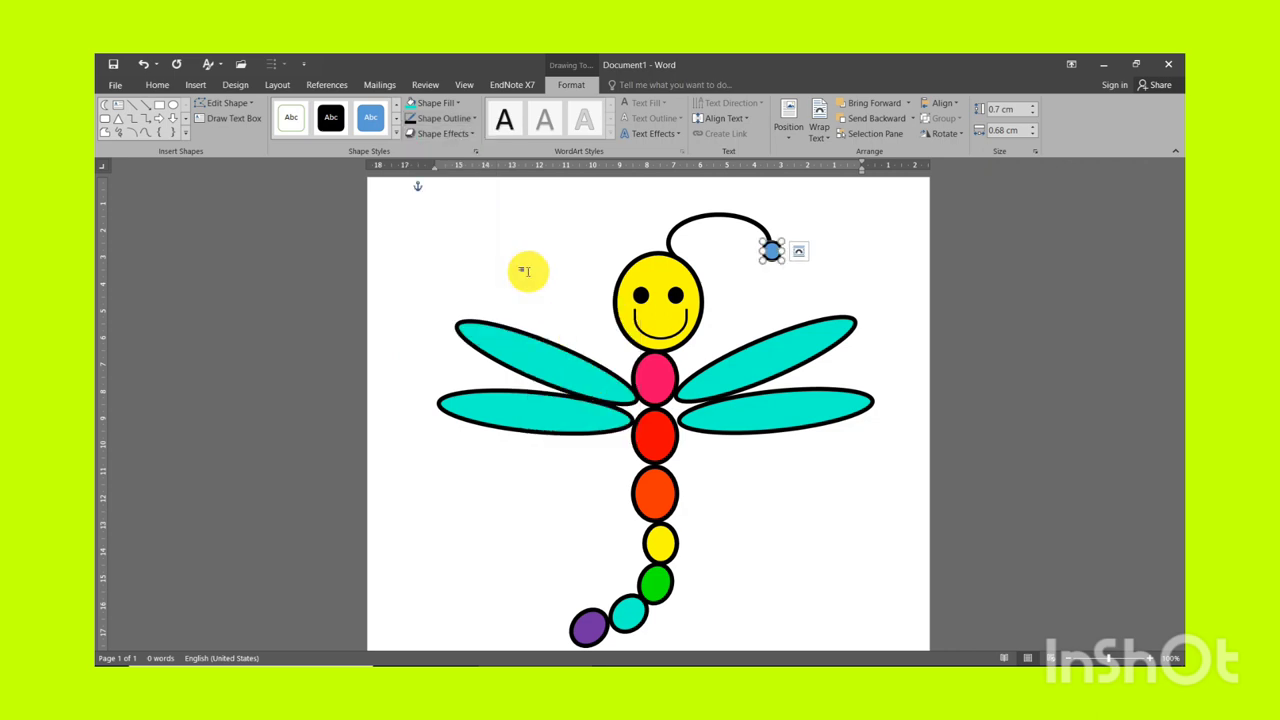
Step: Fill the antenna-tip oval with the recently used bright green and deselect it
left_click(425, 104)
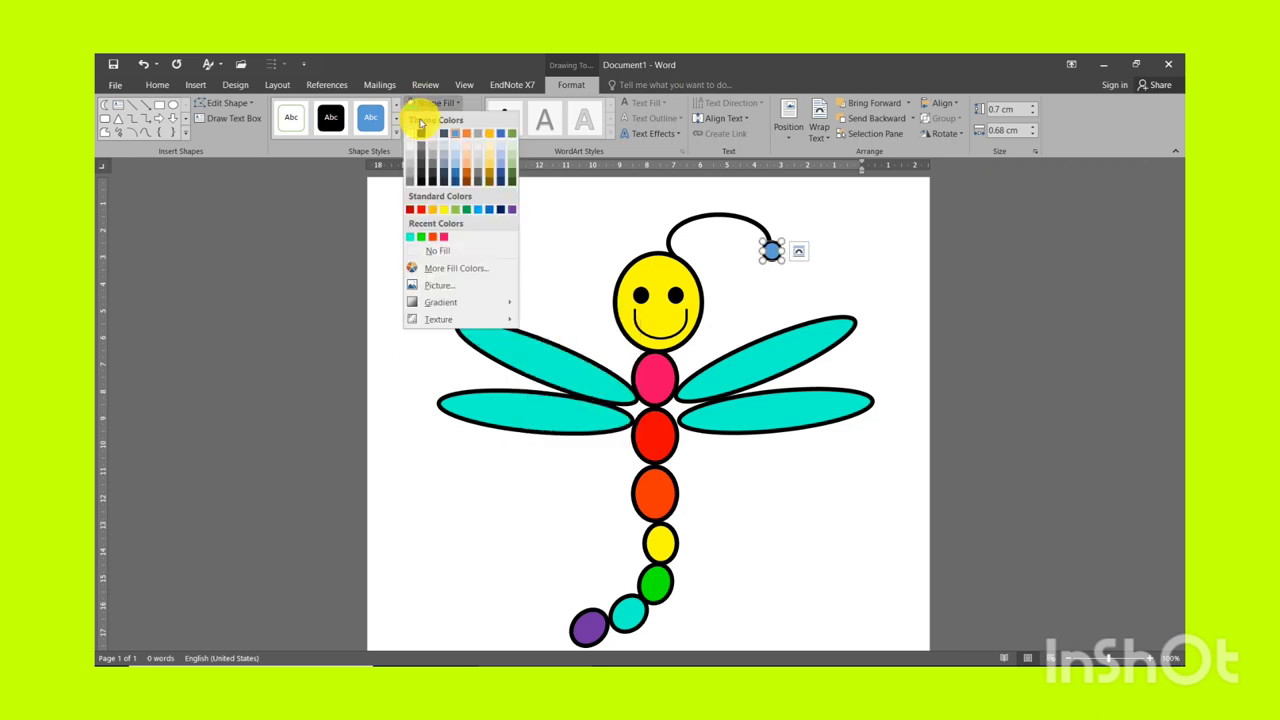
left_click(421, 236)
triple_click(417, 240)
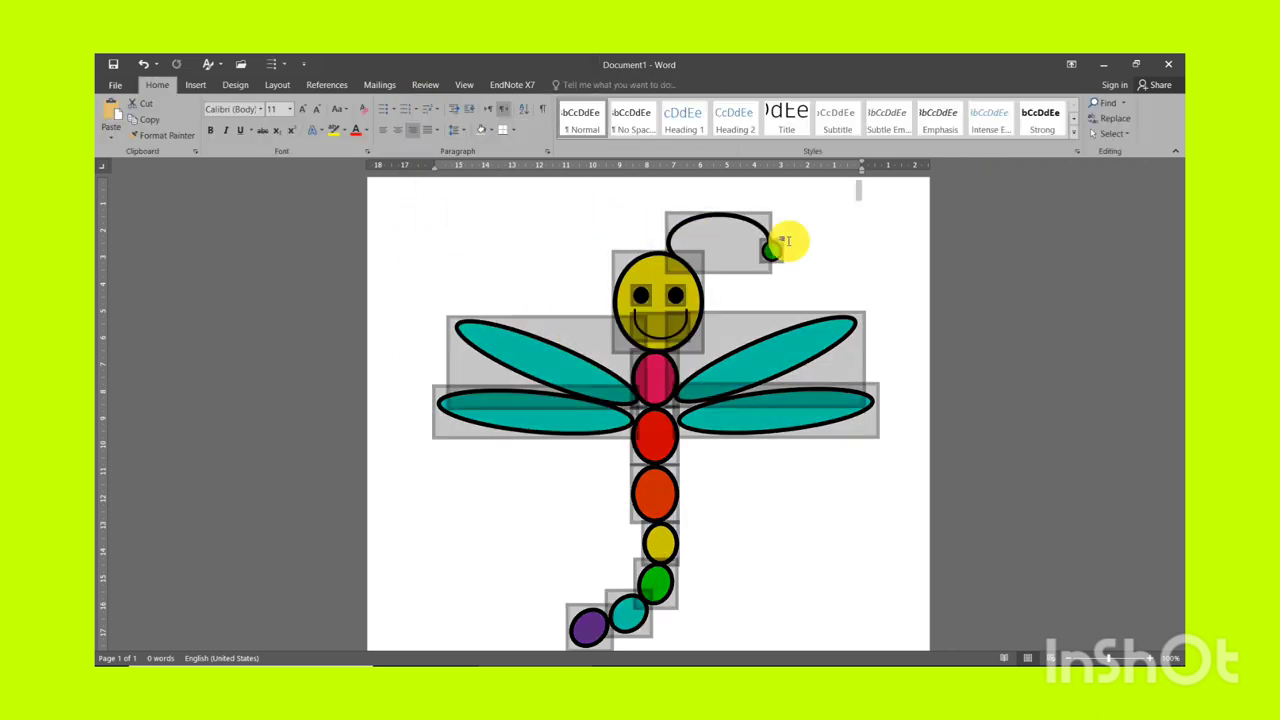
left_click(800, 240)
key("alt+shift")
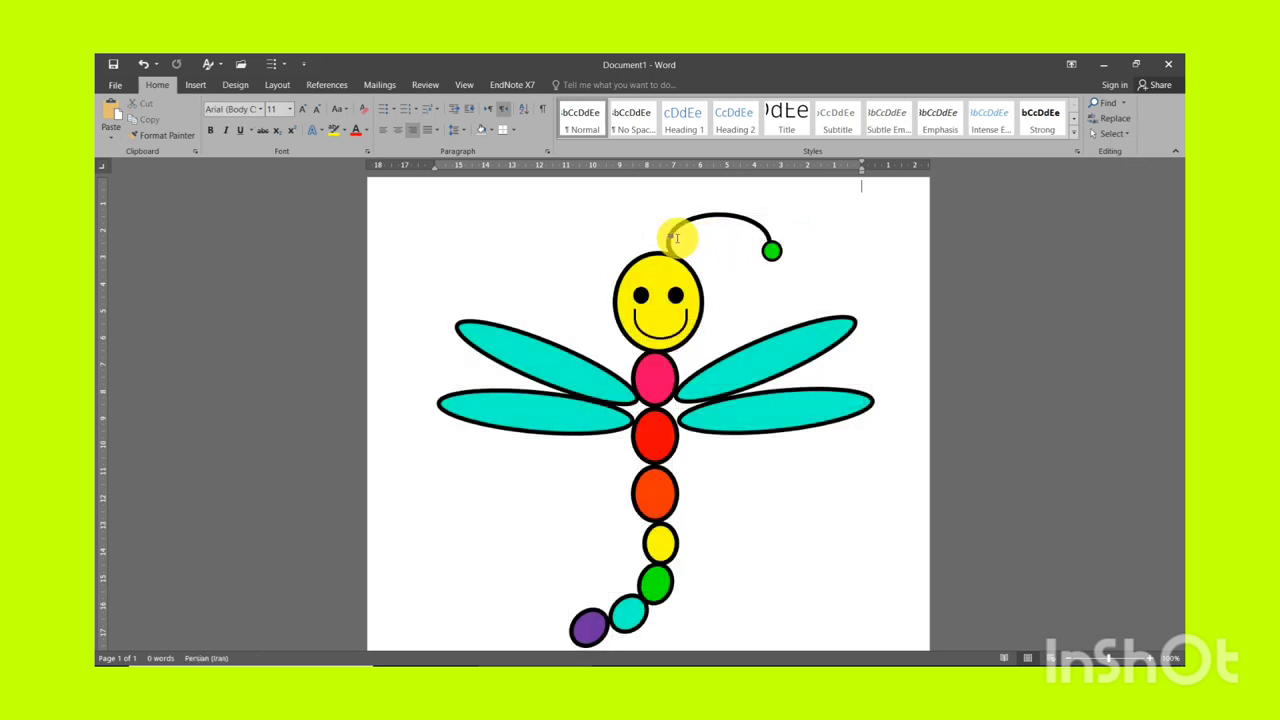
Step: Duplicate the antenna arc and place the copy on the upper left of the head as the second antenna
left_click(671, 239)
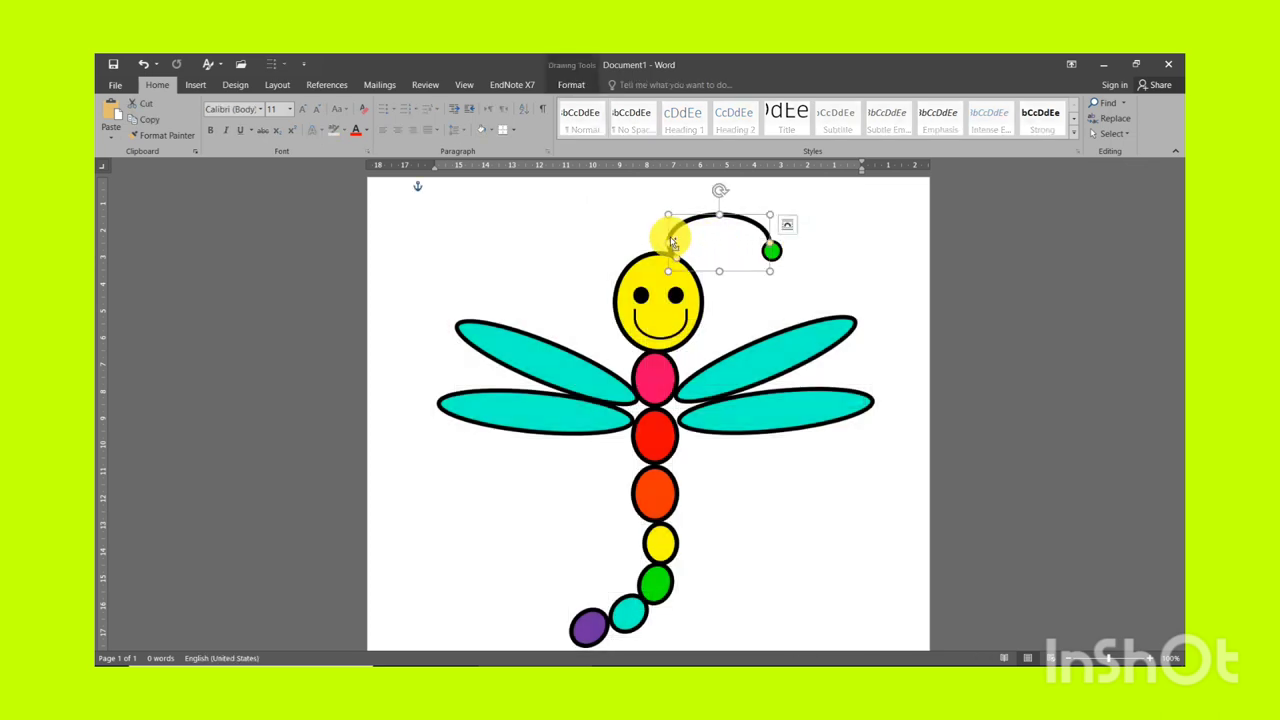
key("ctrl+c")
key("ctrl+v")
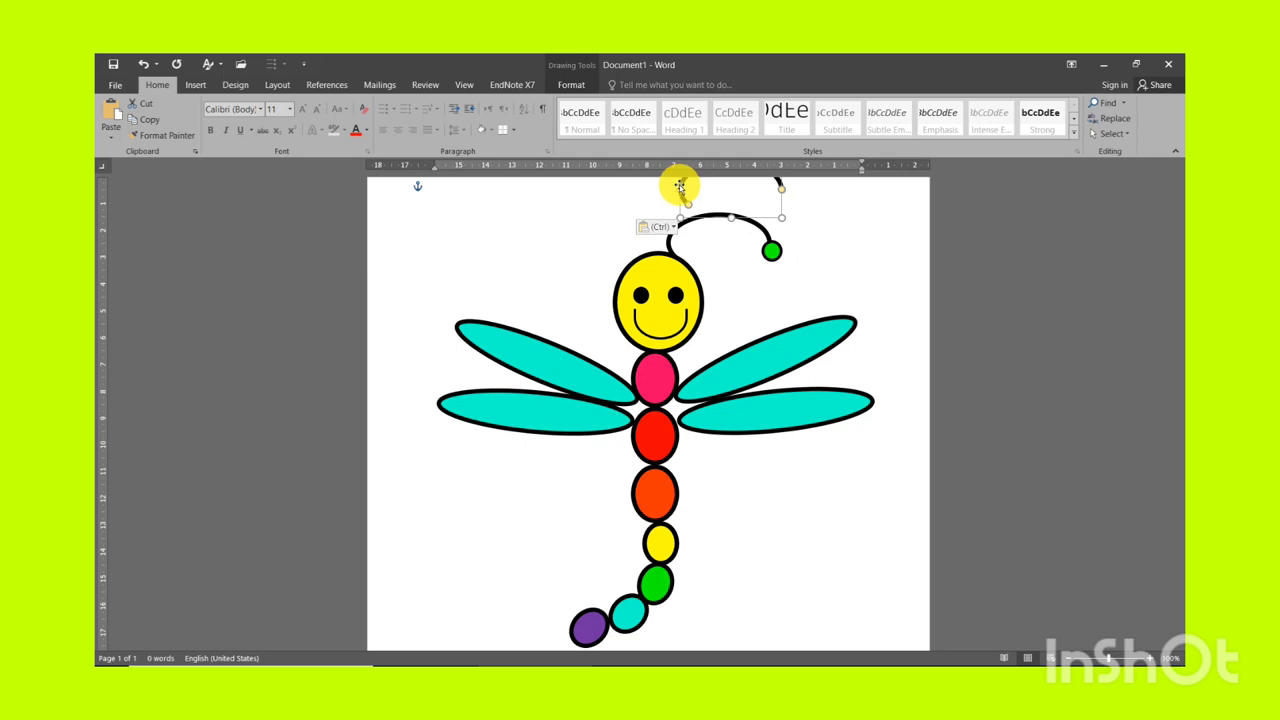
left_click_drag(680, 187, 541, 250)
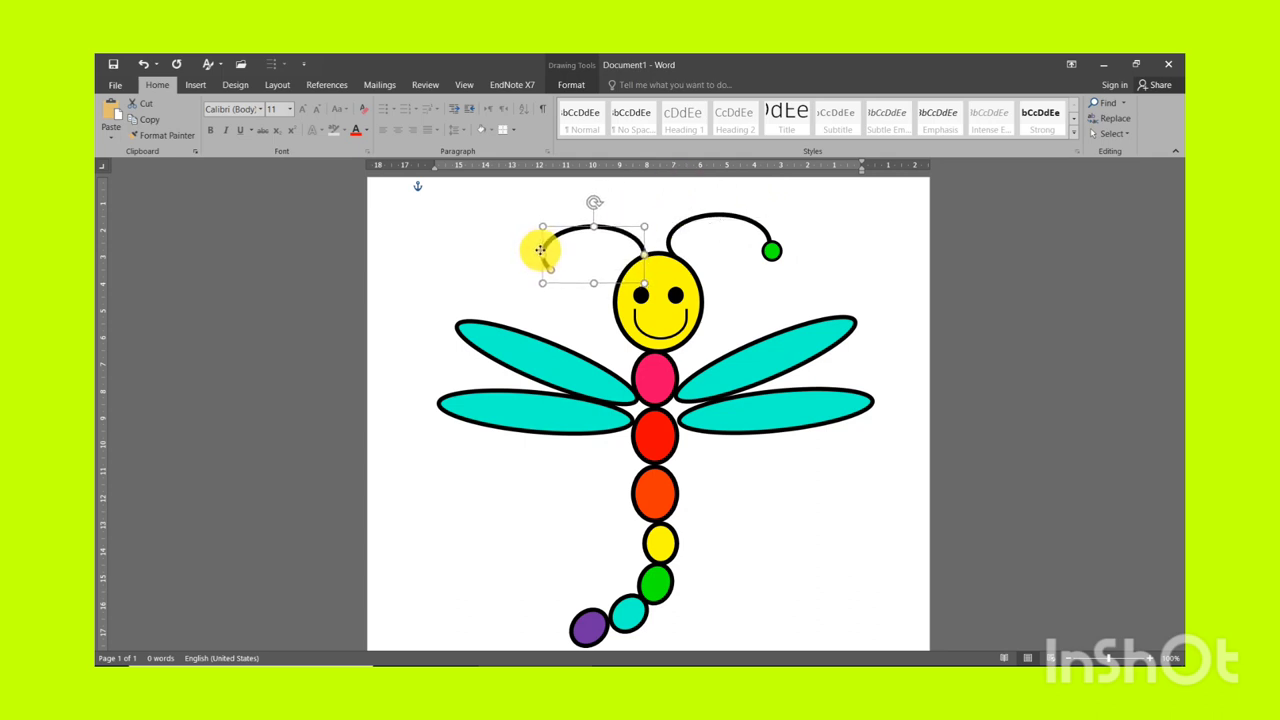
Step: Duplicate the green antenna-tip oval and place the copy on the outer end of the left antenna
left_click(772, 249)
key("ctrl+v")
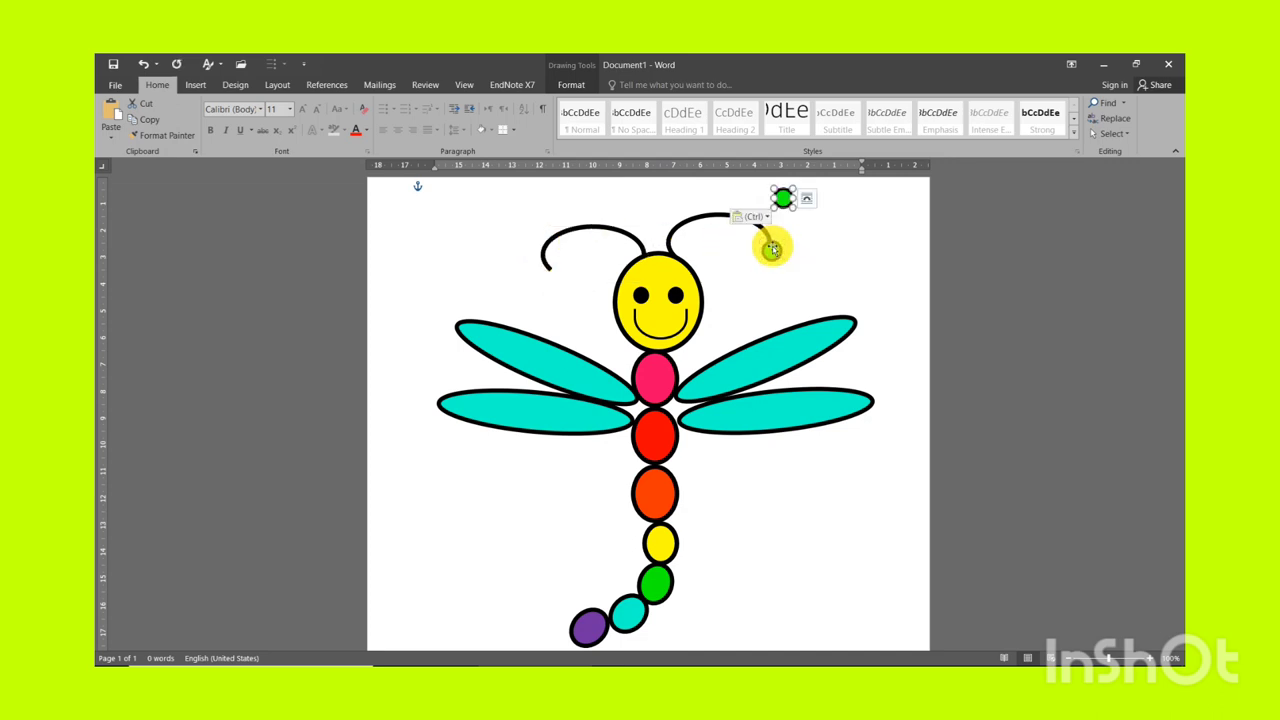
left_click_drag(783, 198, 553, 274)
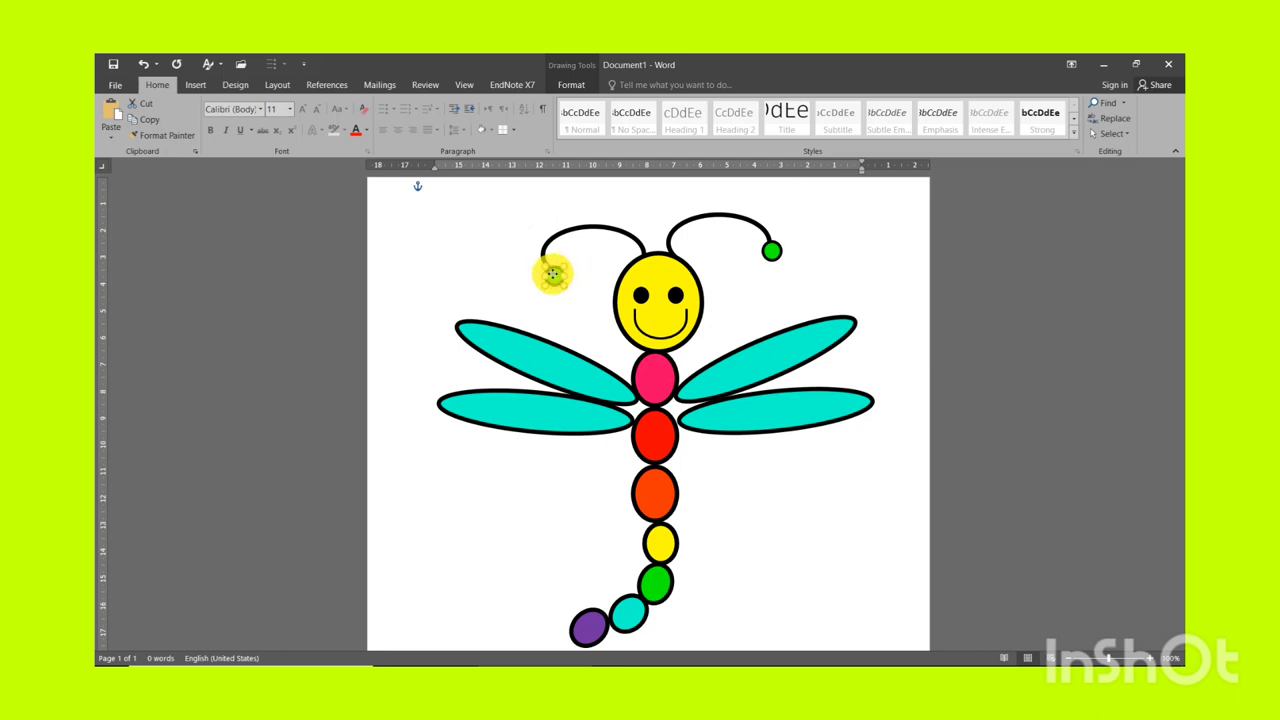
left_click(583, 250)
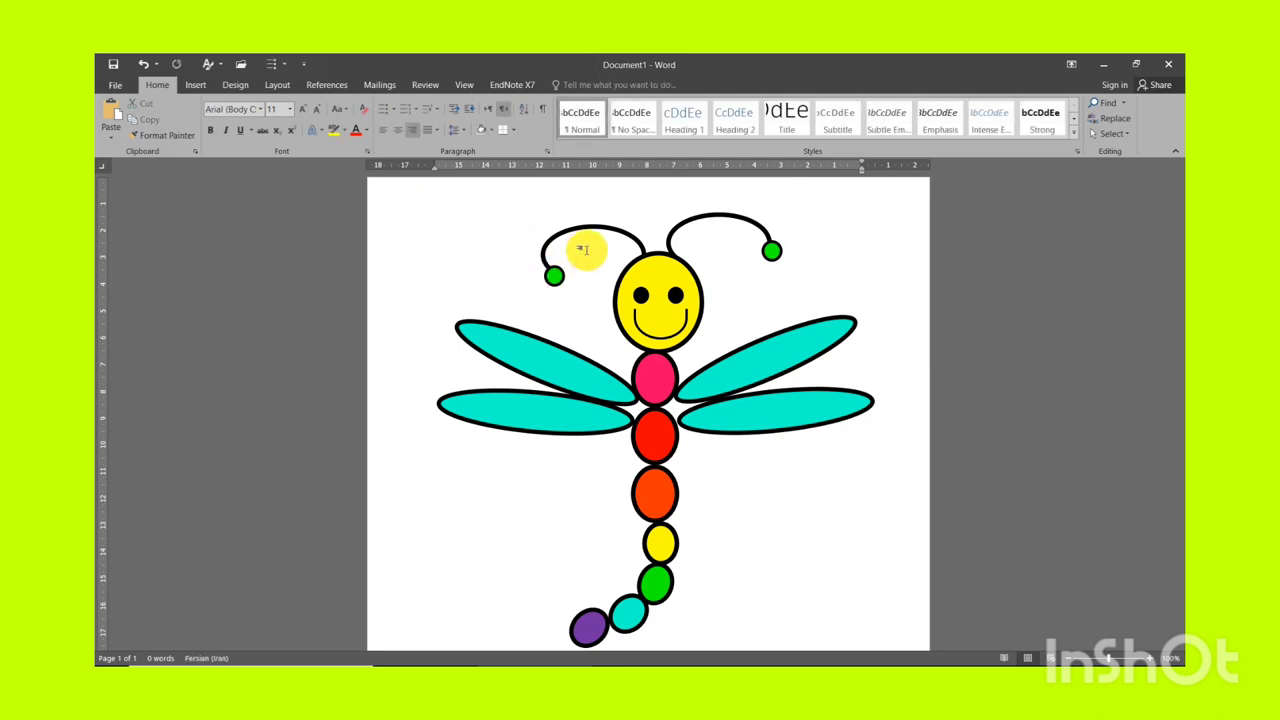
Step: Set the page background to a light orange theme colour and select everything in the document
left_click(203, 84)
left_click(236, 84)
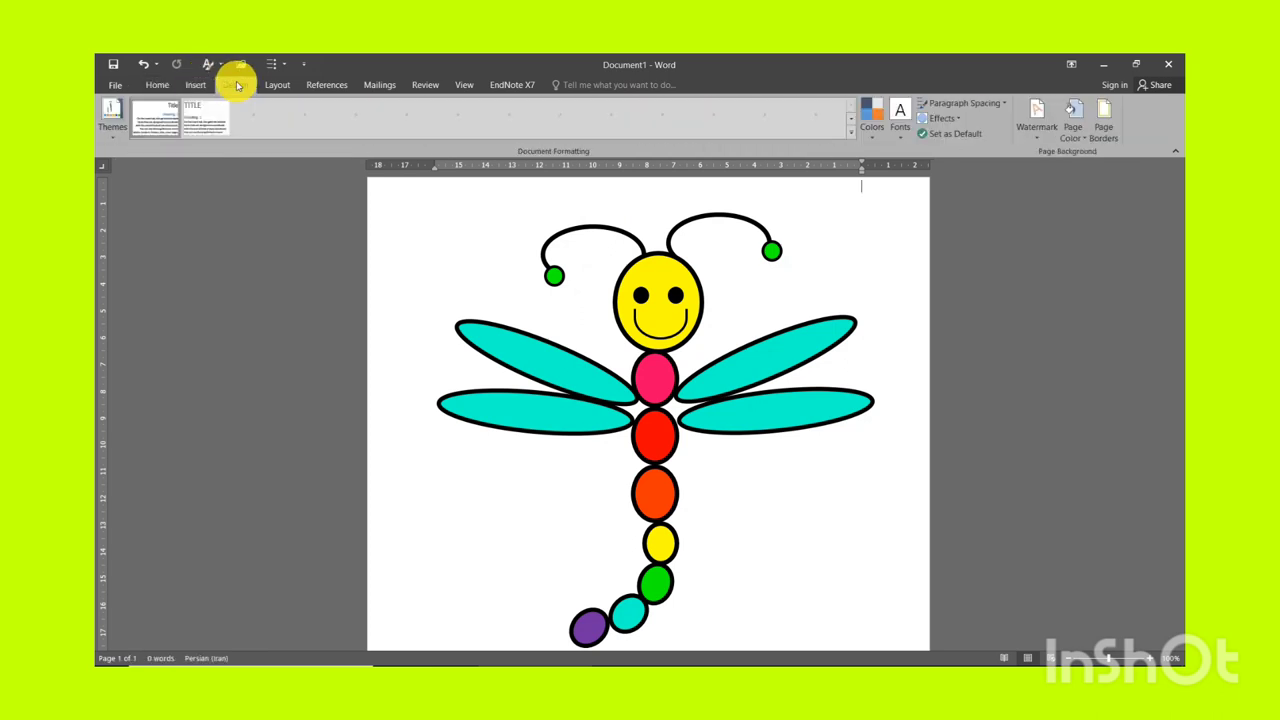
left_click(1076, 115)
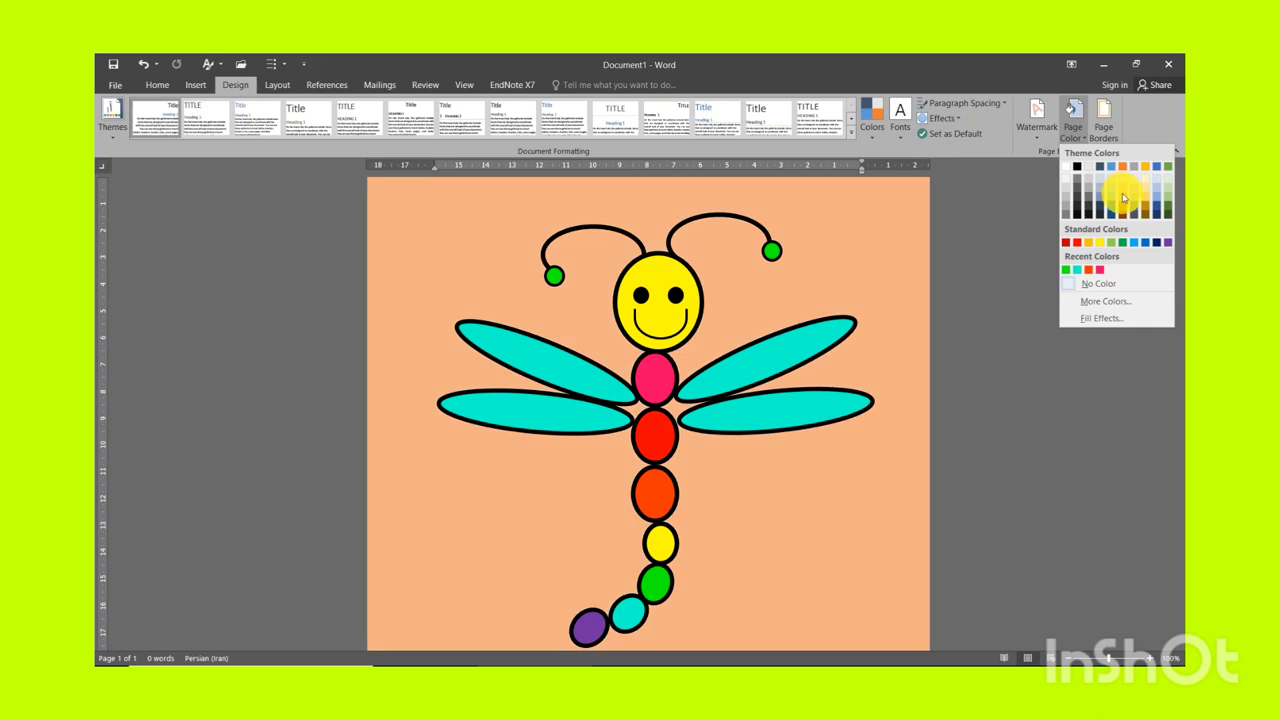
left_click(1122, 198)
key("ctrl+a")
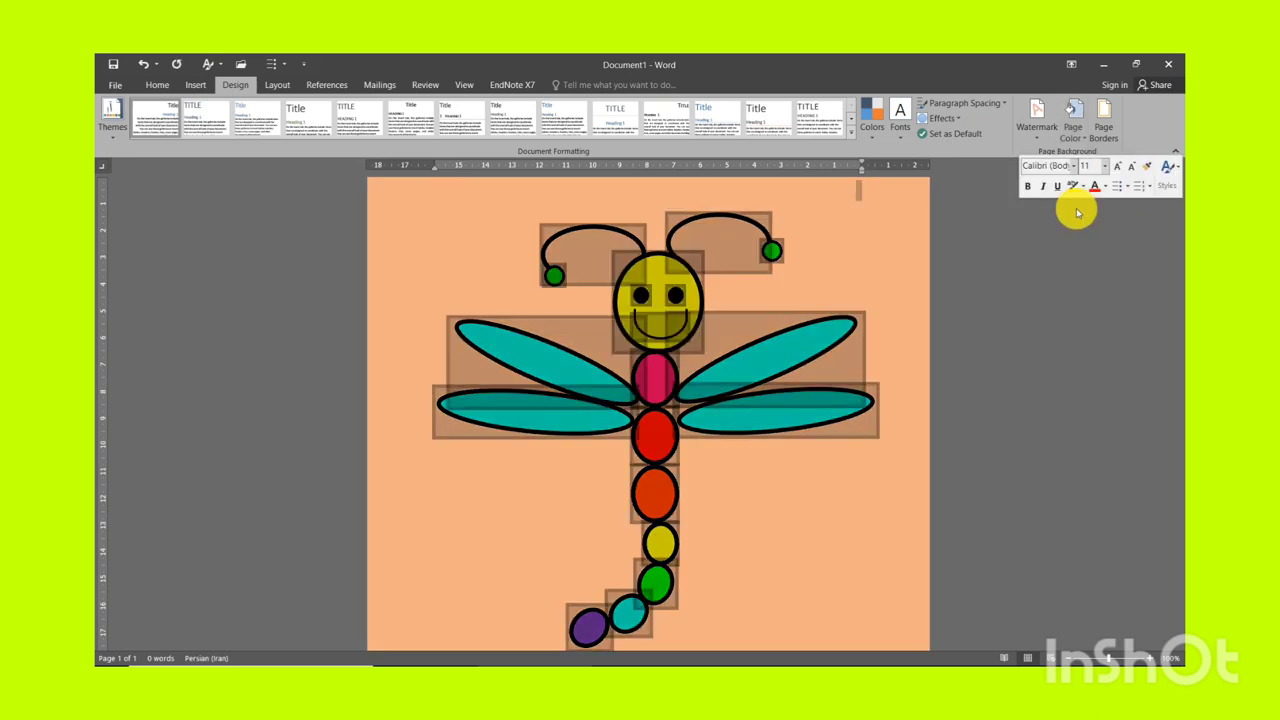